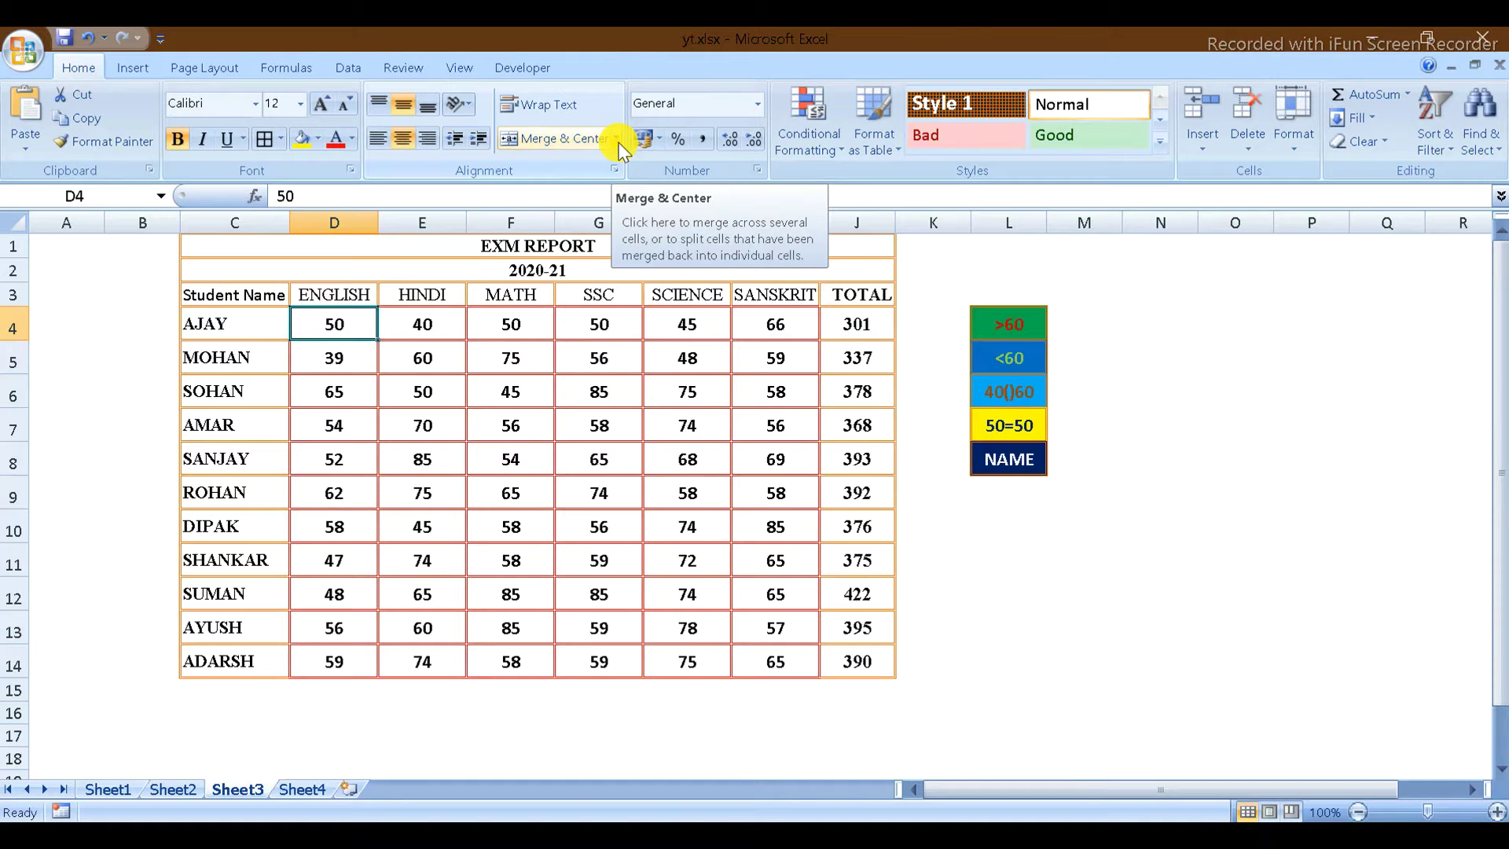
# Browse the Conditional Formatting menu from several cells without applying any rule.
pyautogui.click(414, 378)
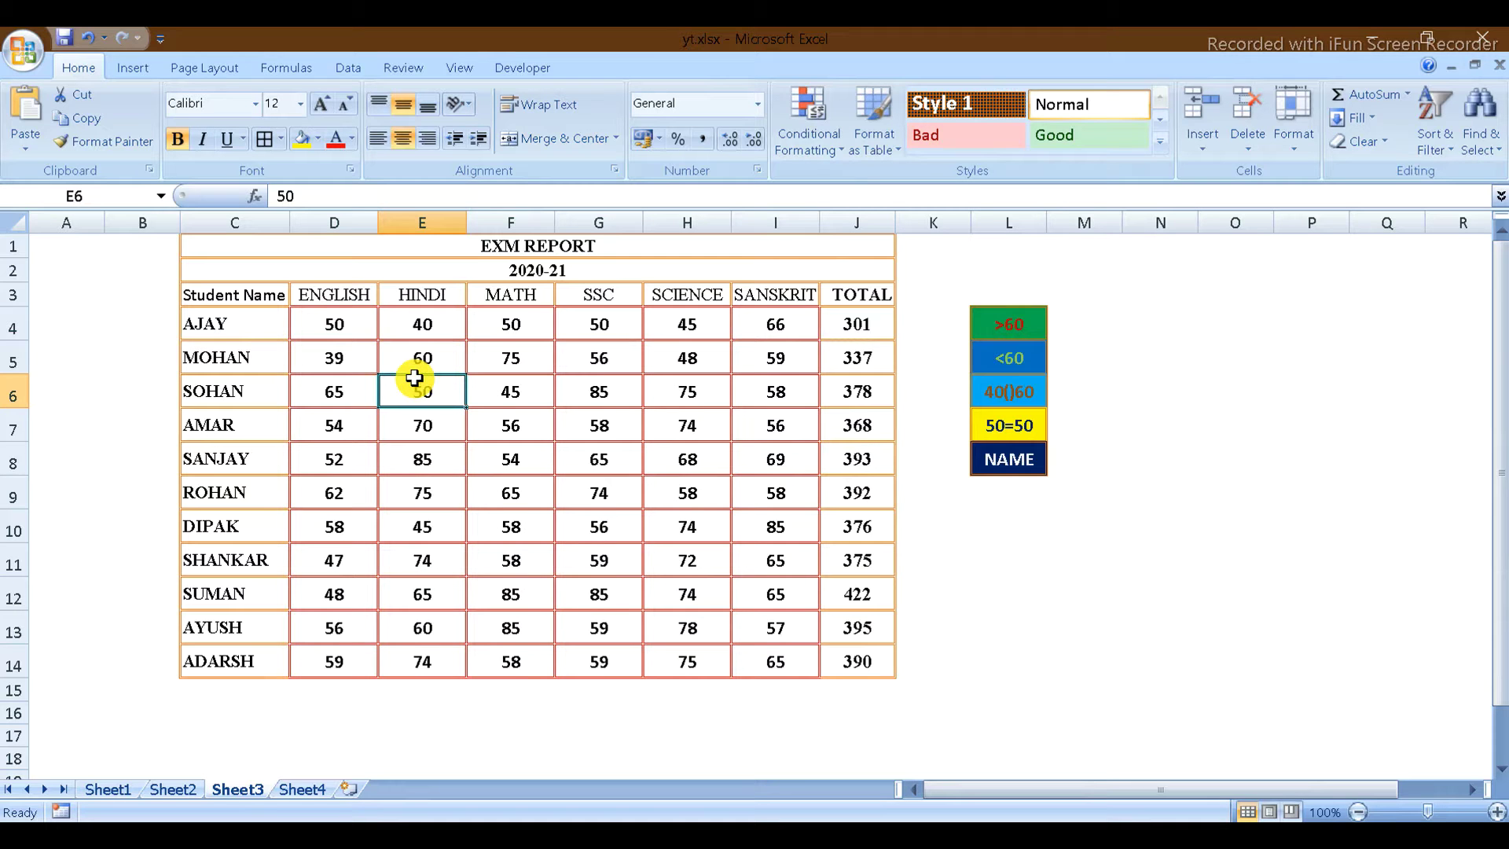
pyautogui.click(833, 149)
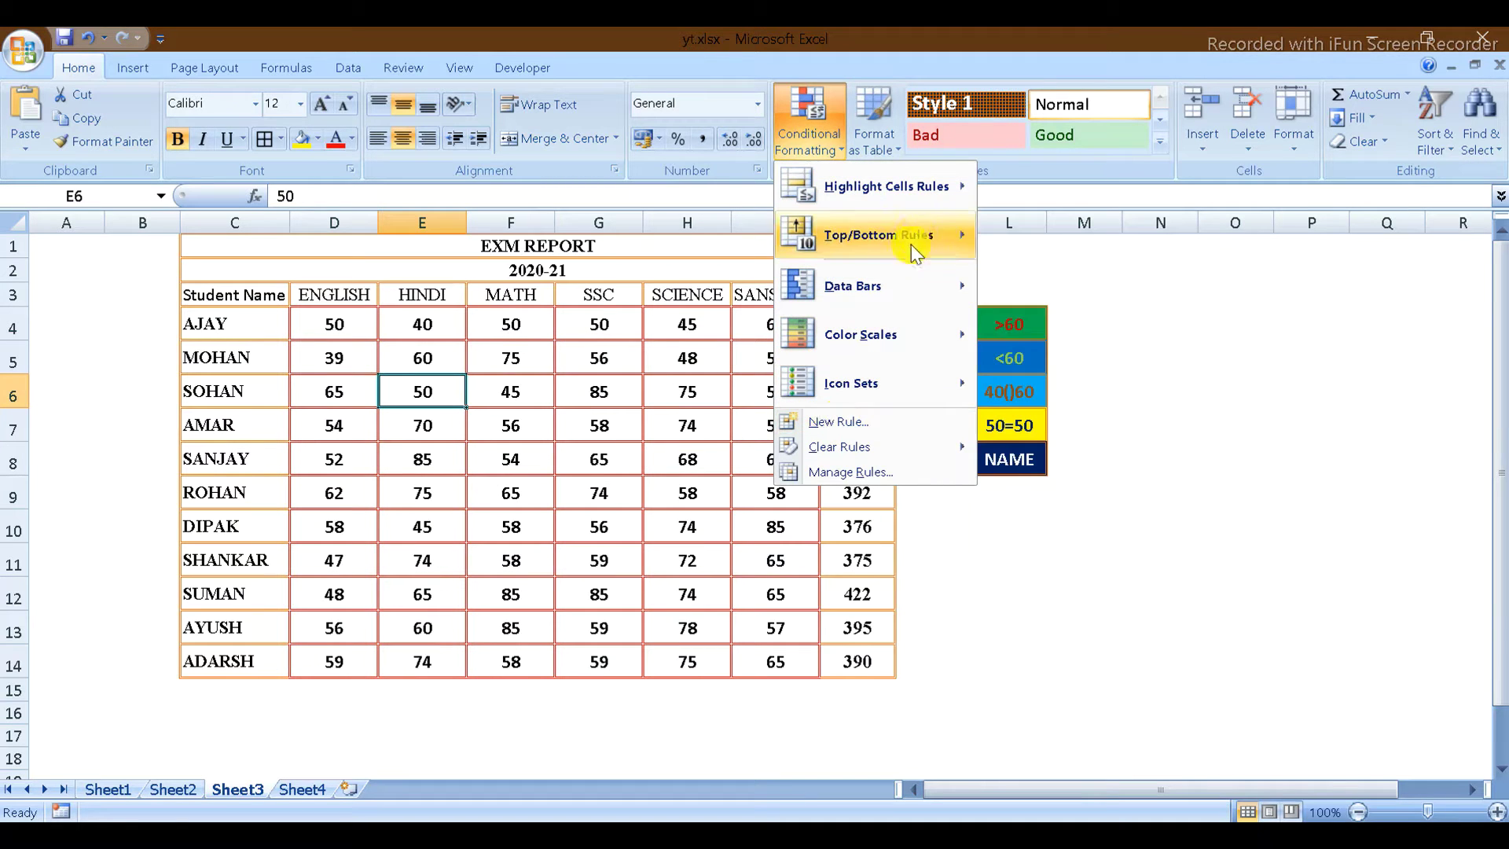
pyautogui.moveTo(884, 187)
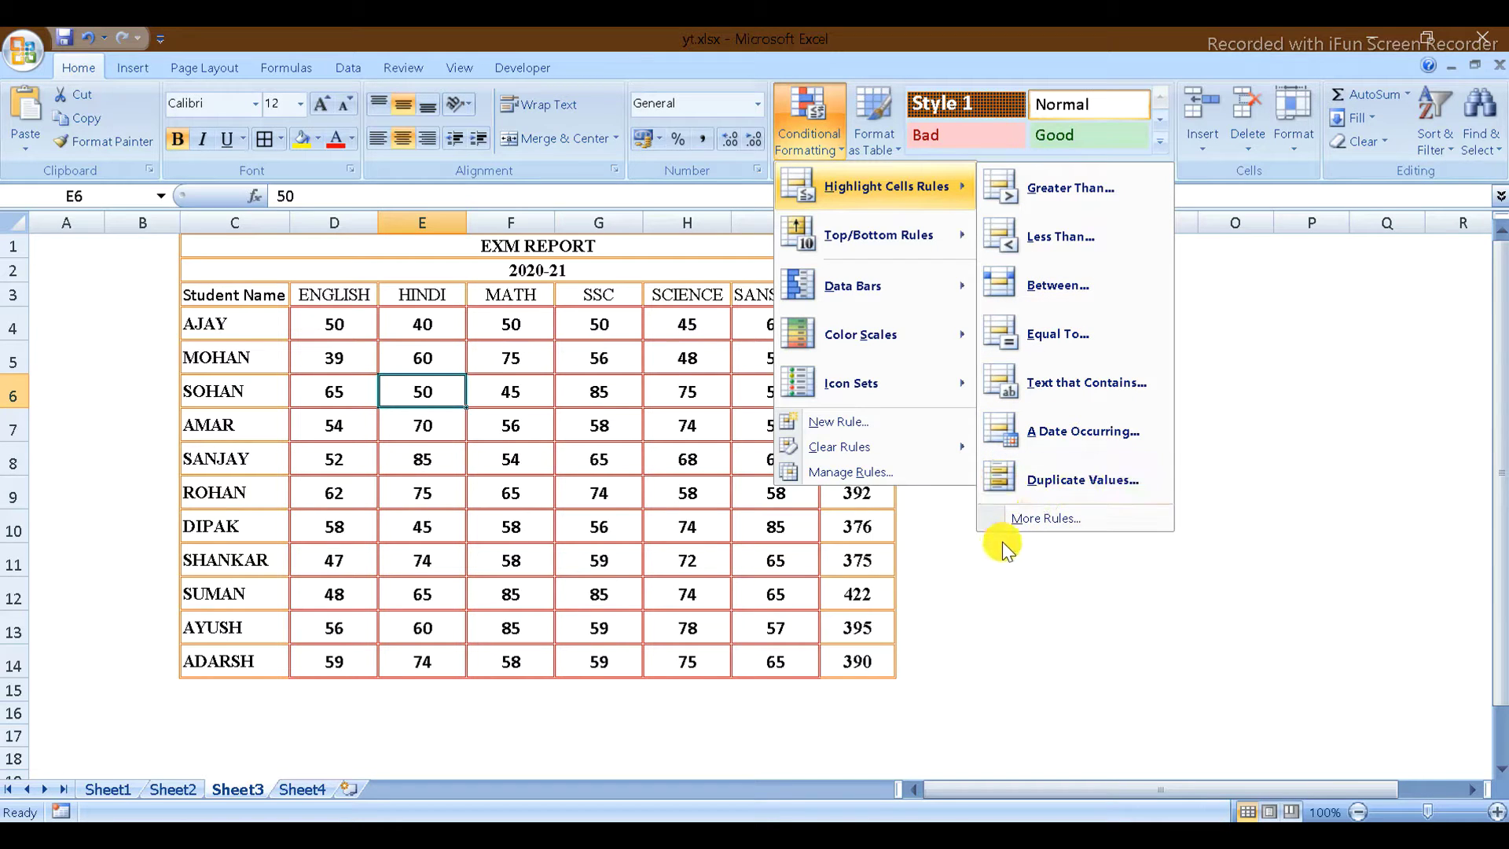
pyautogui.click(987, 555)
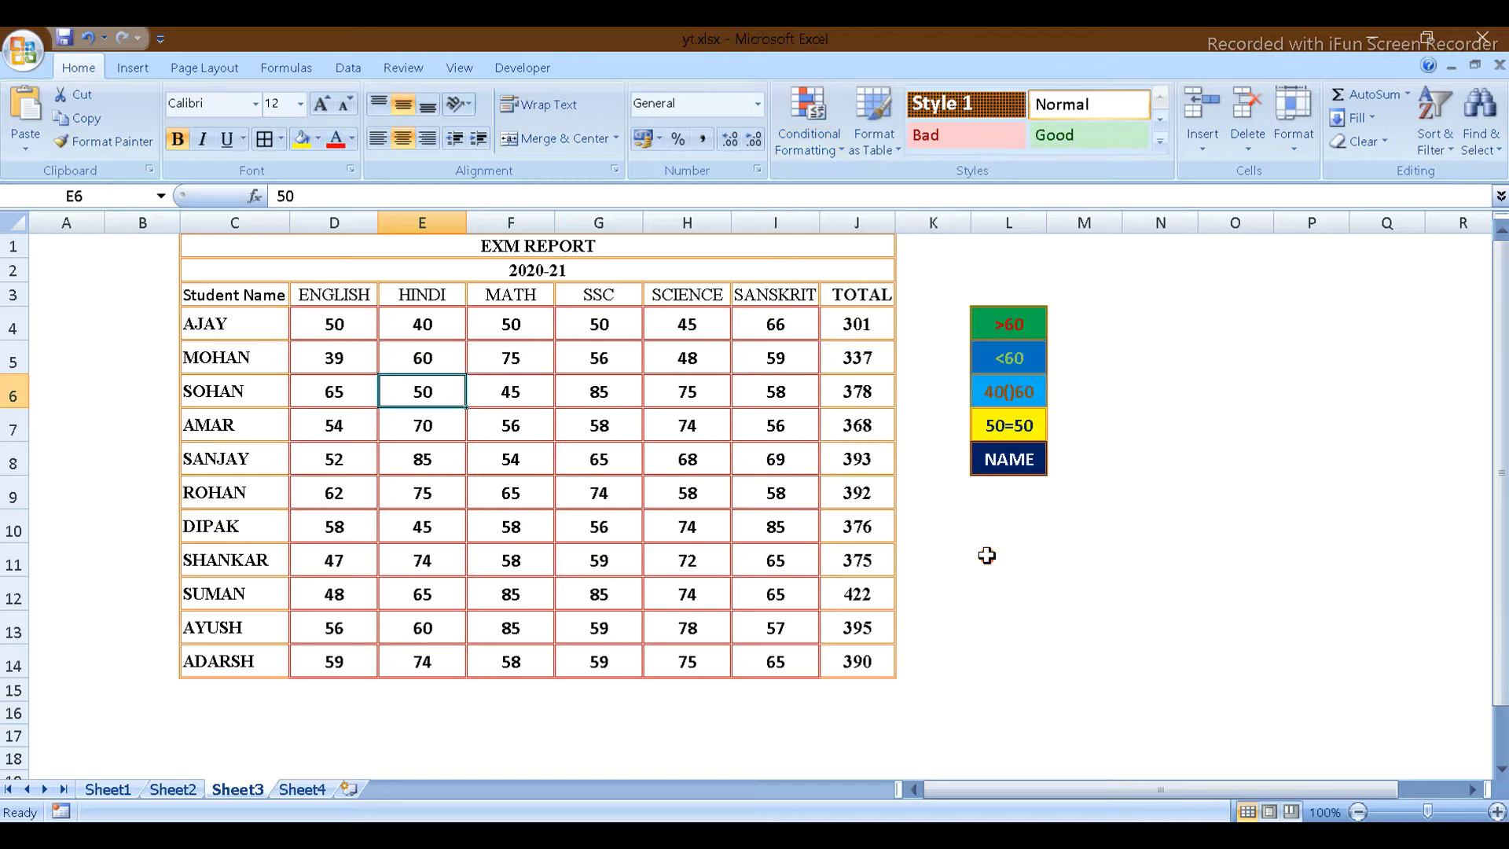
pyautogui.click(343, 327)
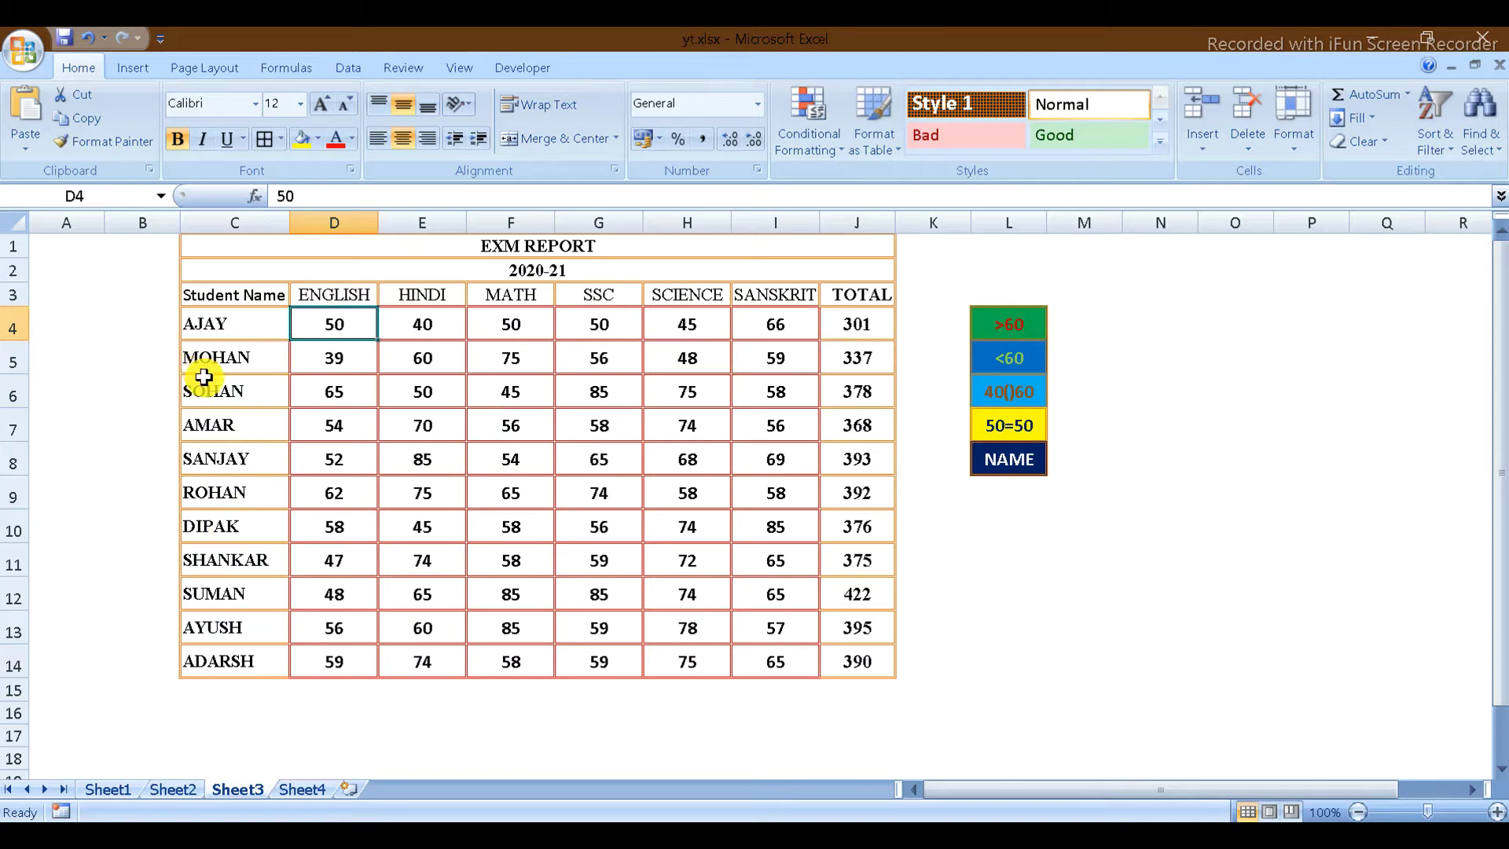
pyautogui.click(1009, 452)
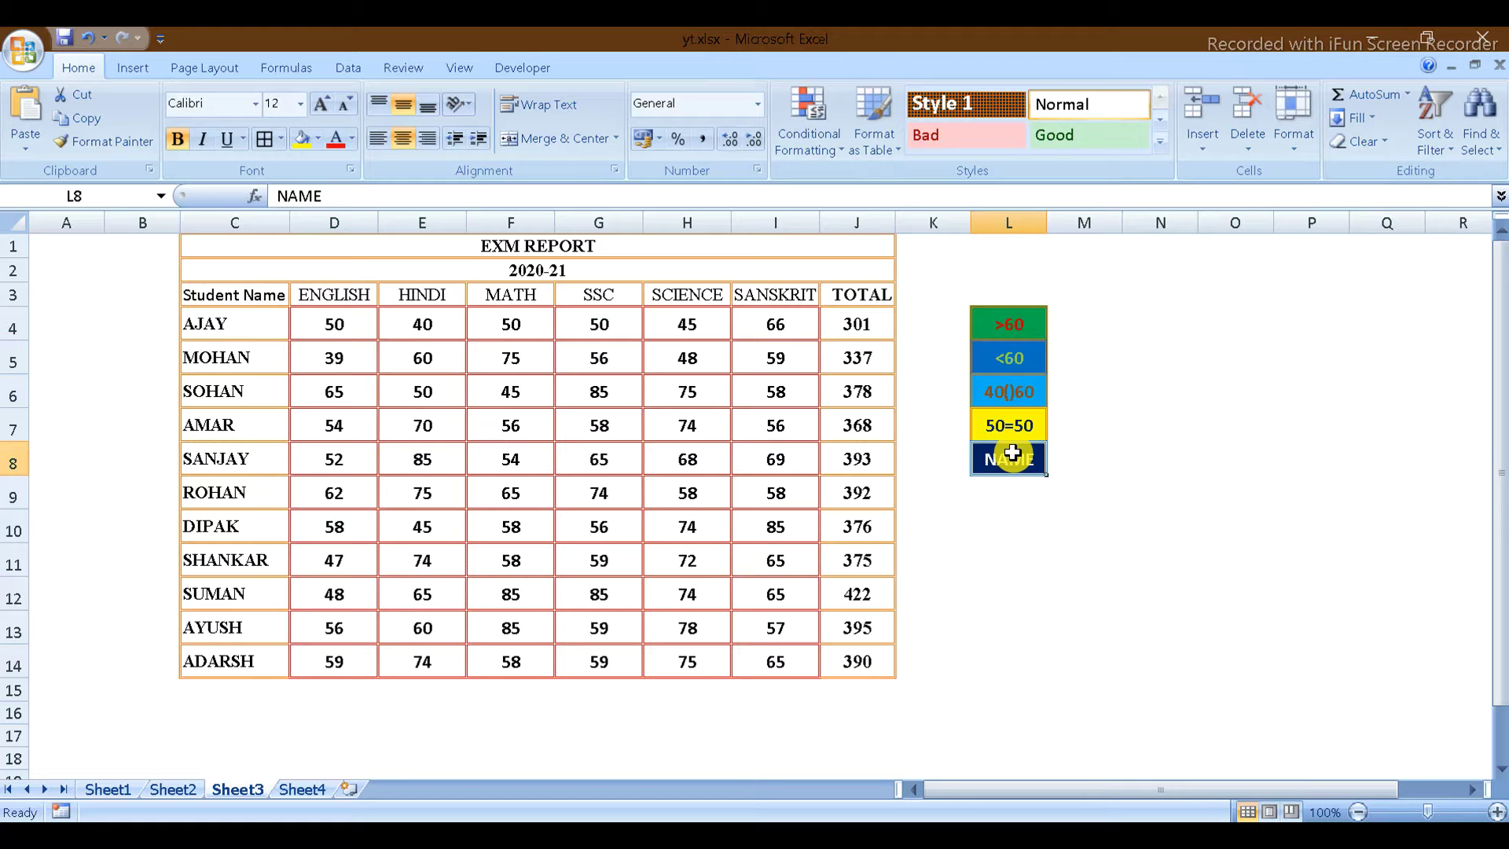
pyautogui.click(821, 149)
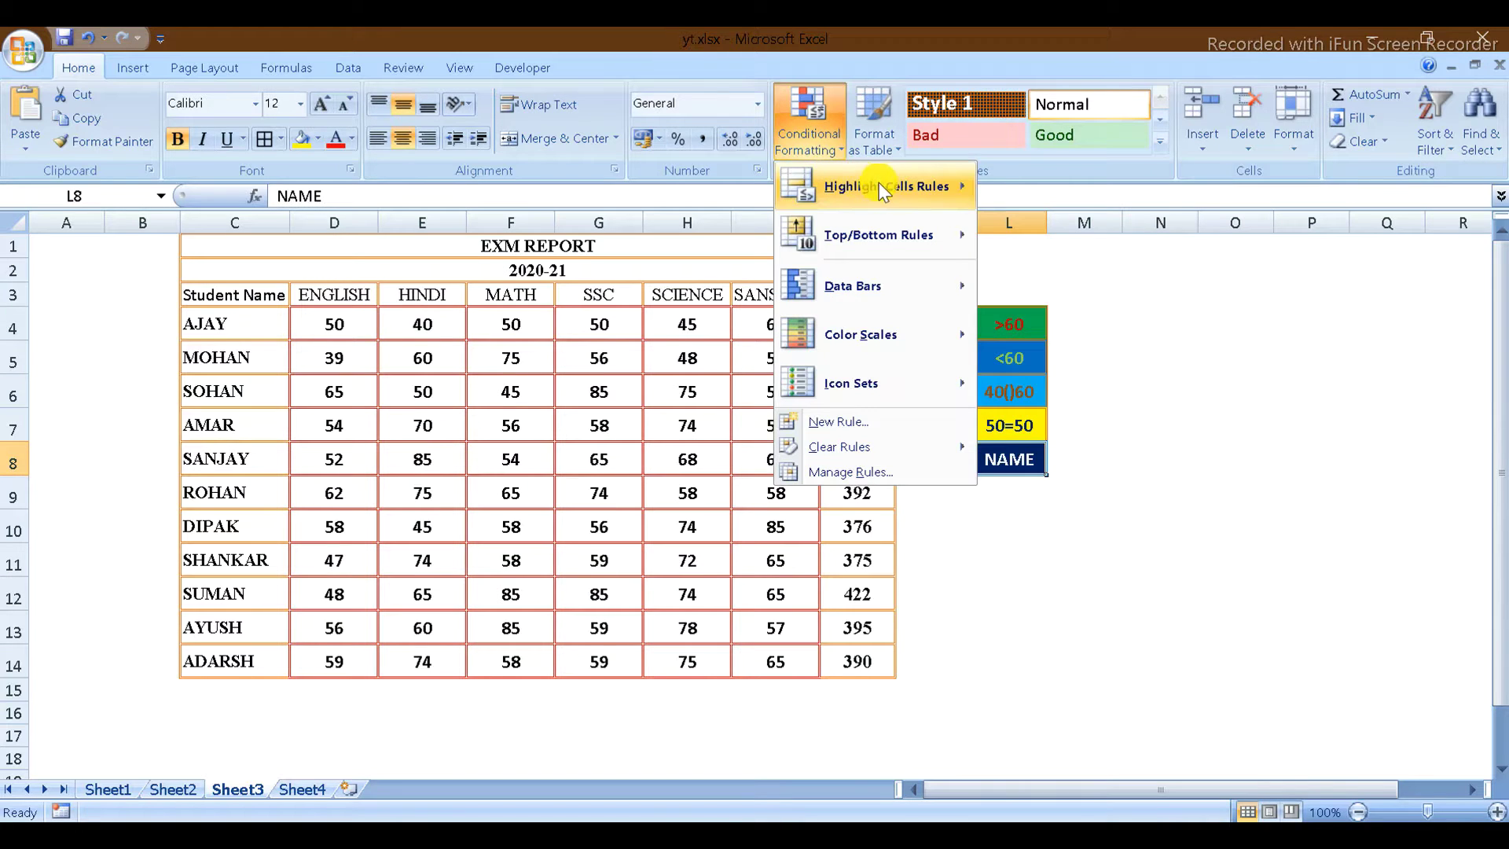
pyautogui.moveTo(884, 186)
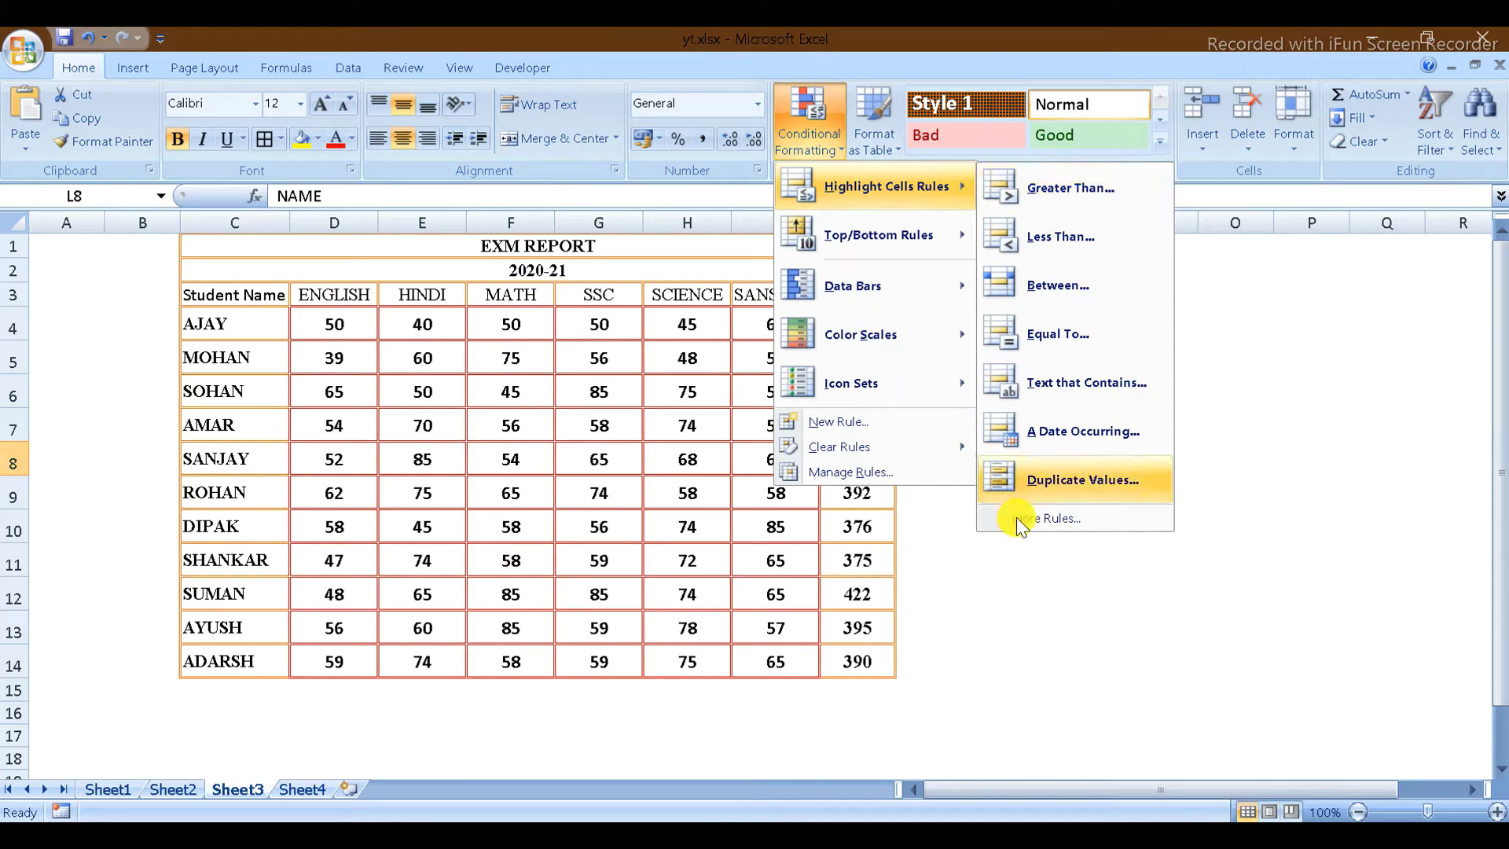
pyautogui.click(992, 595)
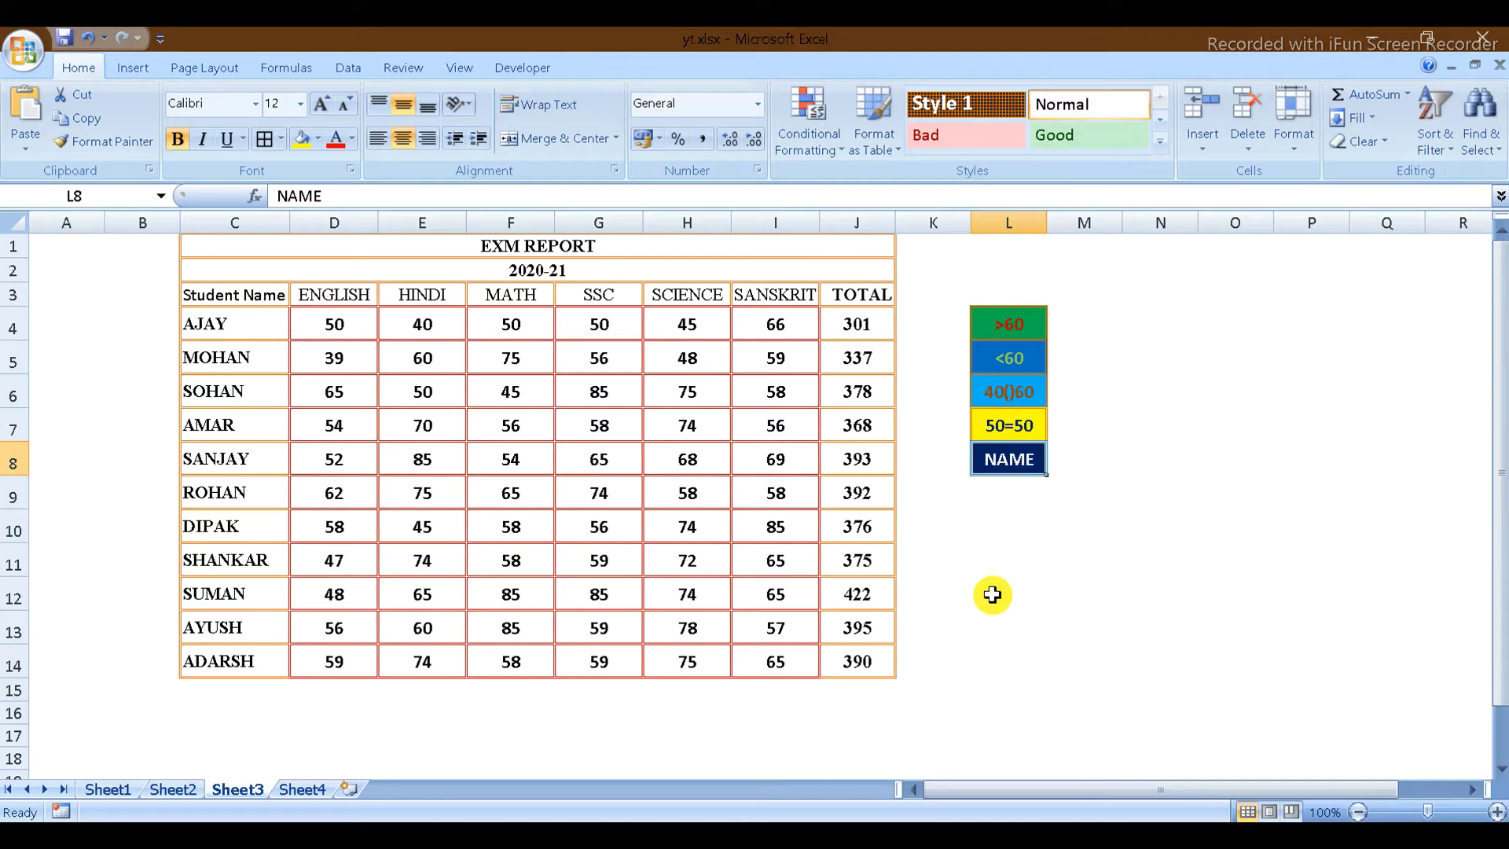
pyautogui.click(841, 151)
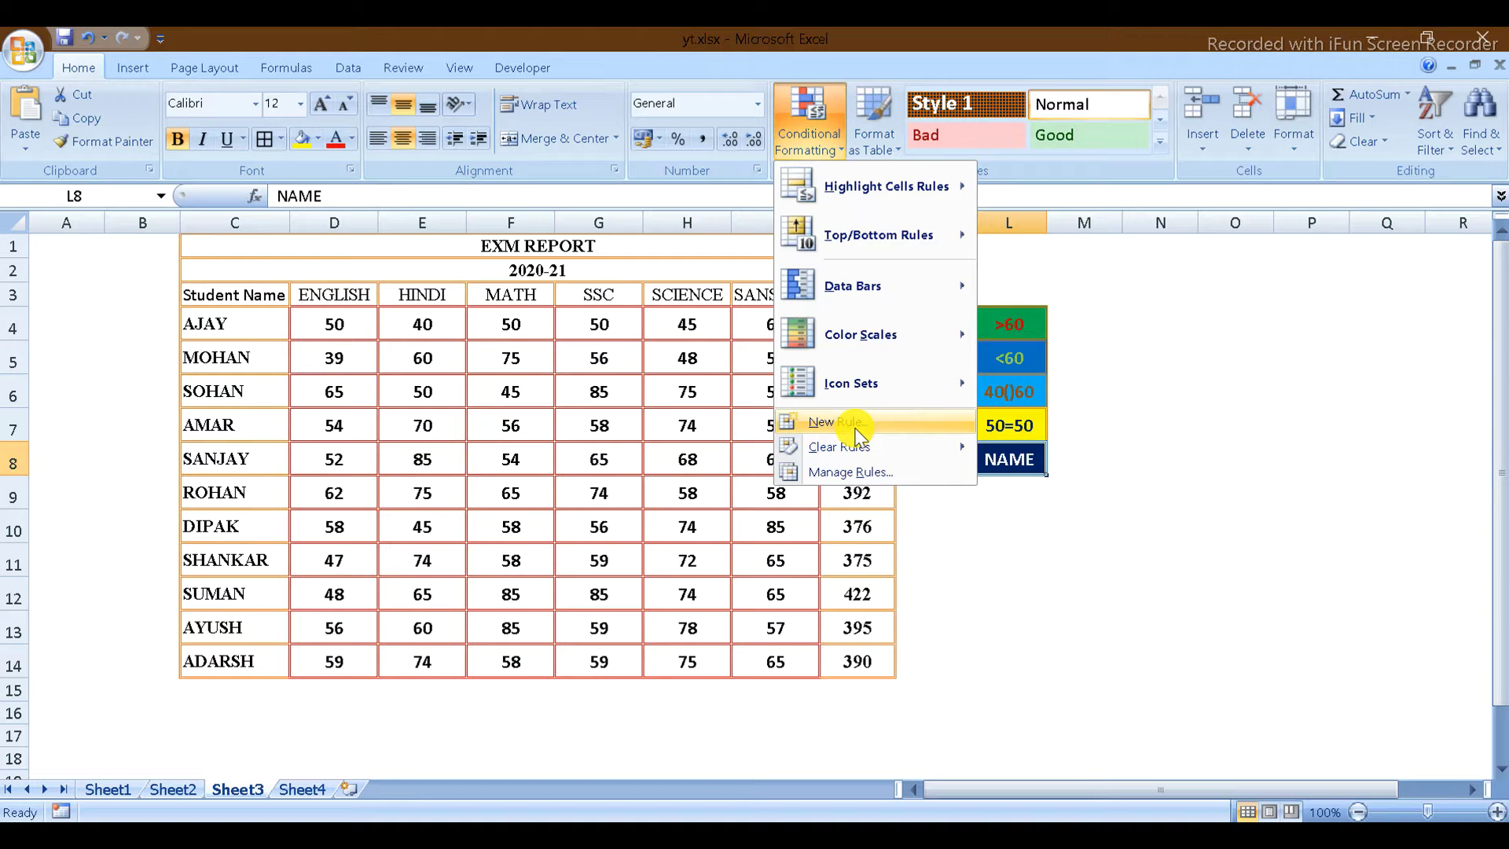
pyautogui.click(946, 548)
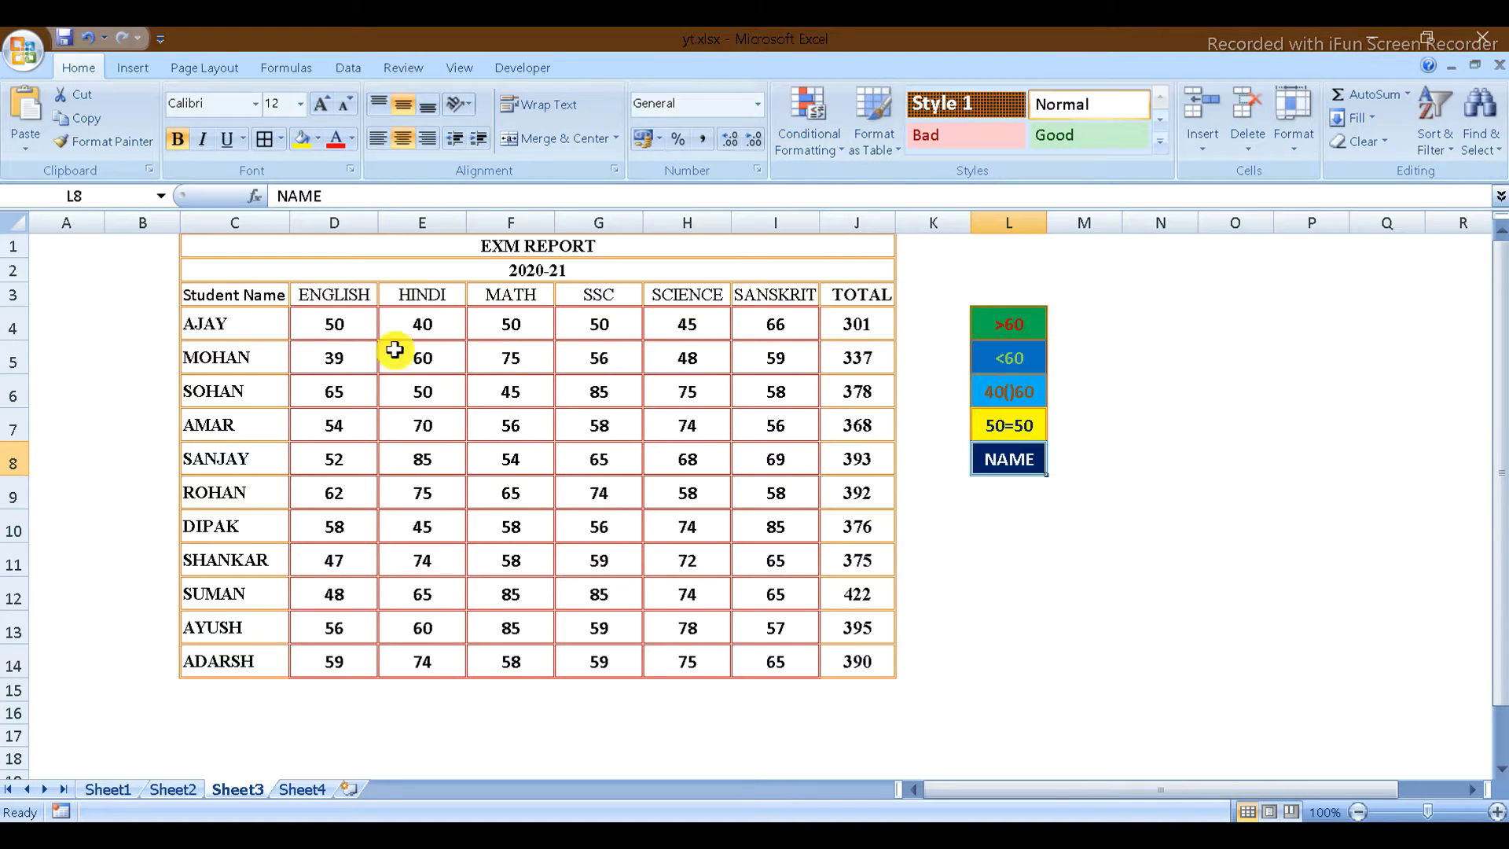
# Select the subject scores D4:I14, excluding the TOTAL column.
pyautogui.click(332, 322)
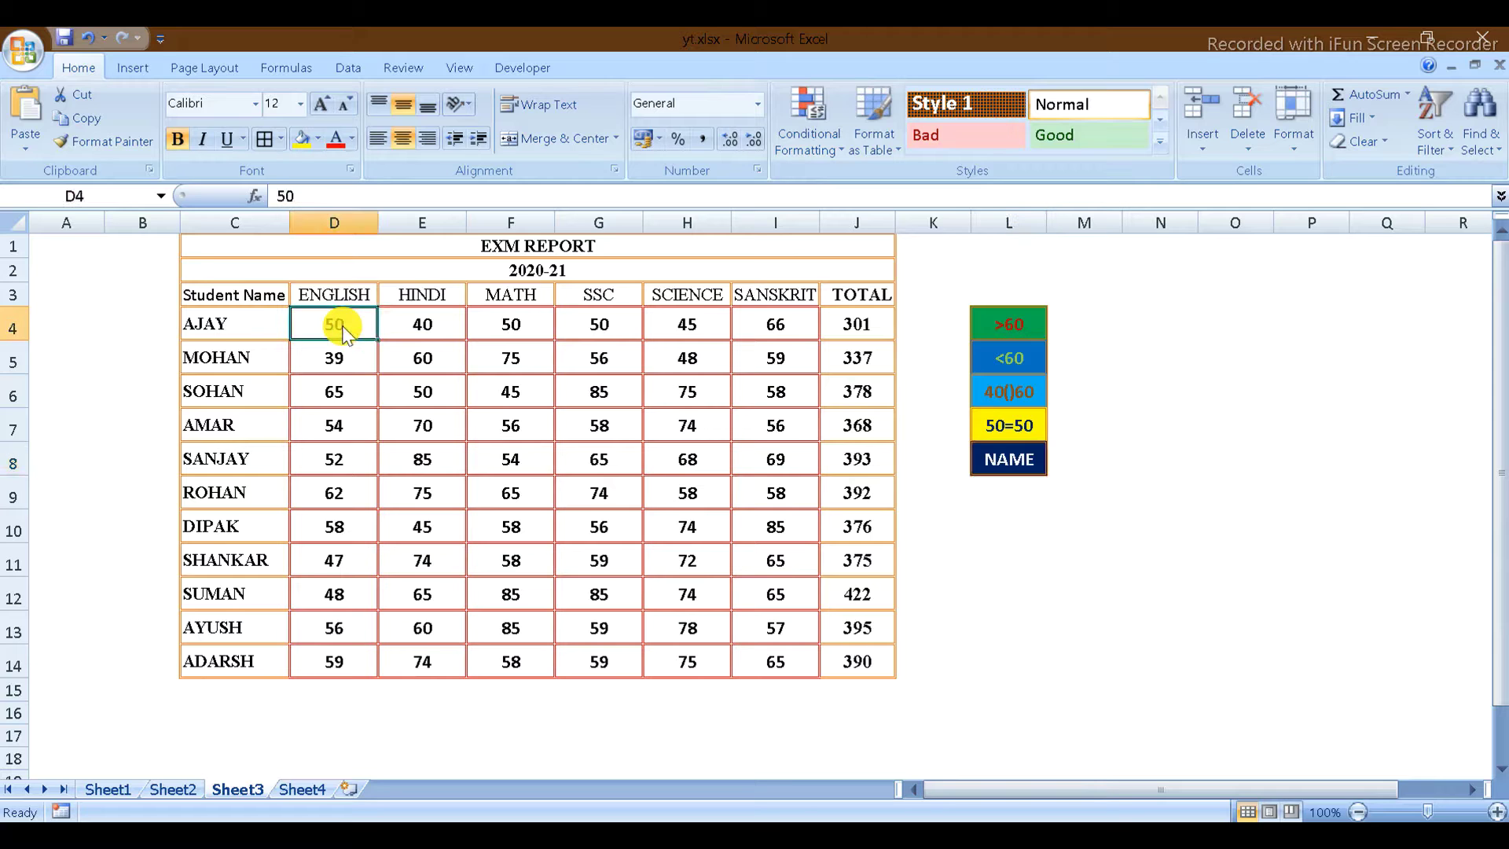
pyautogui.hotkey('shift', 'Right')
pyautogui.hotkey('ctrl', 'shift', 'Down')
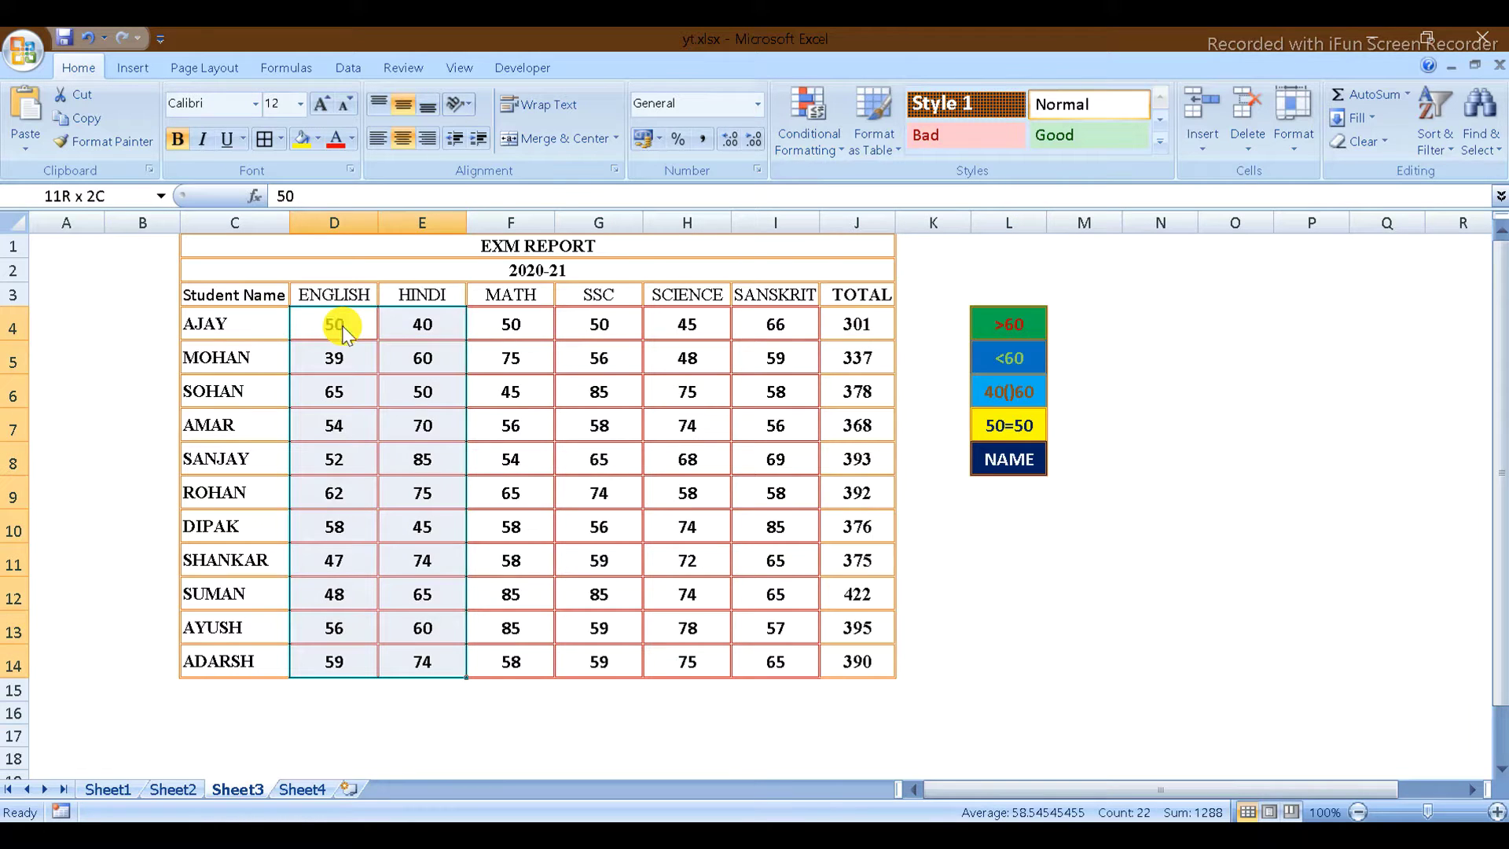
pyautogui.hotkey('ctrl', 'shift', 'Right')
pyautogui.hotkey('shift', 'Left')
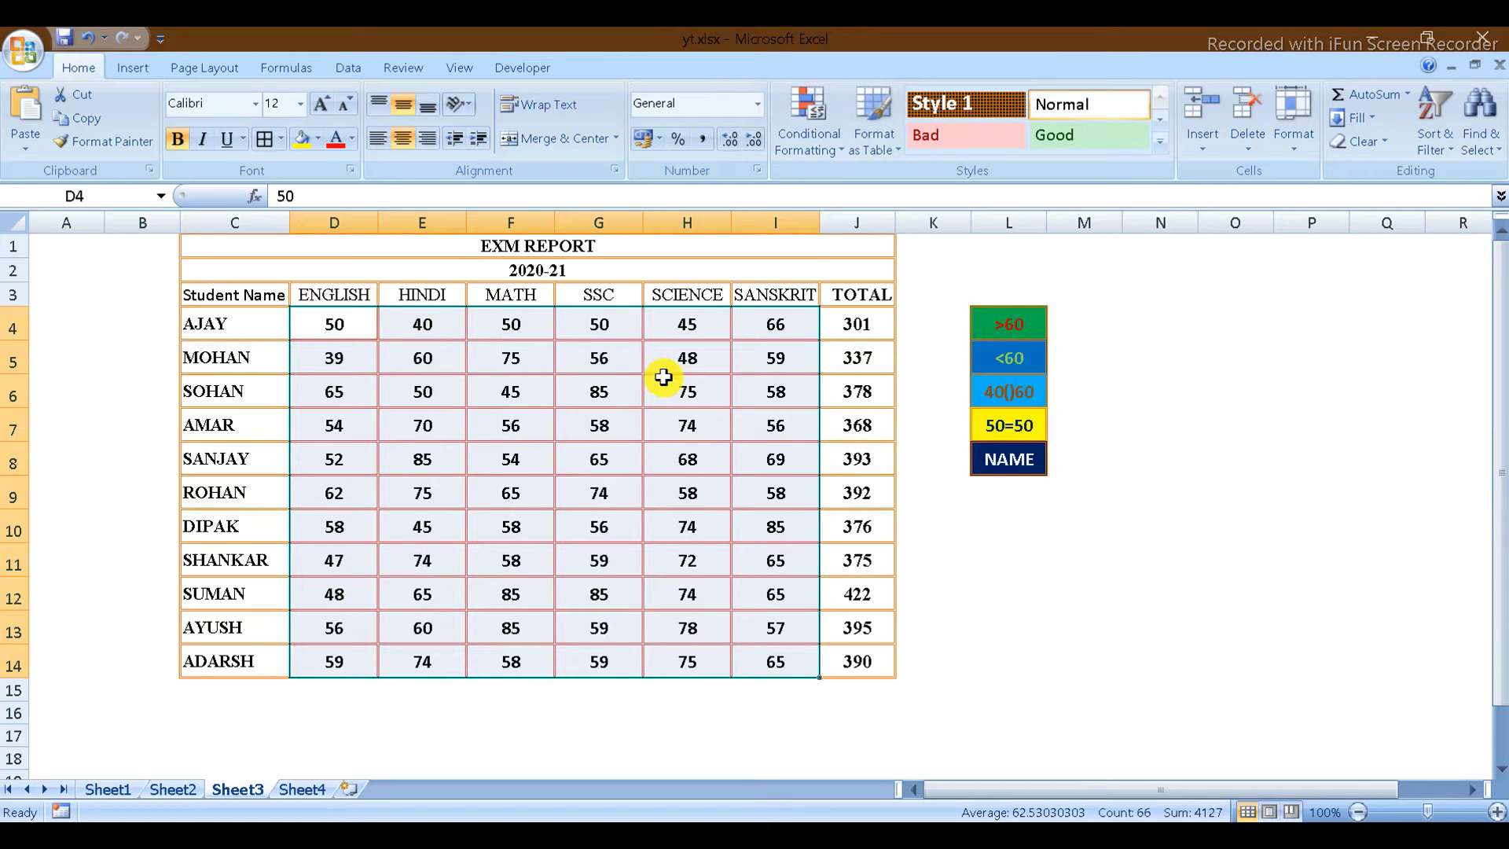
pyautogui.click(839, 162)
pyautogui.moveTo(884, 186)
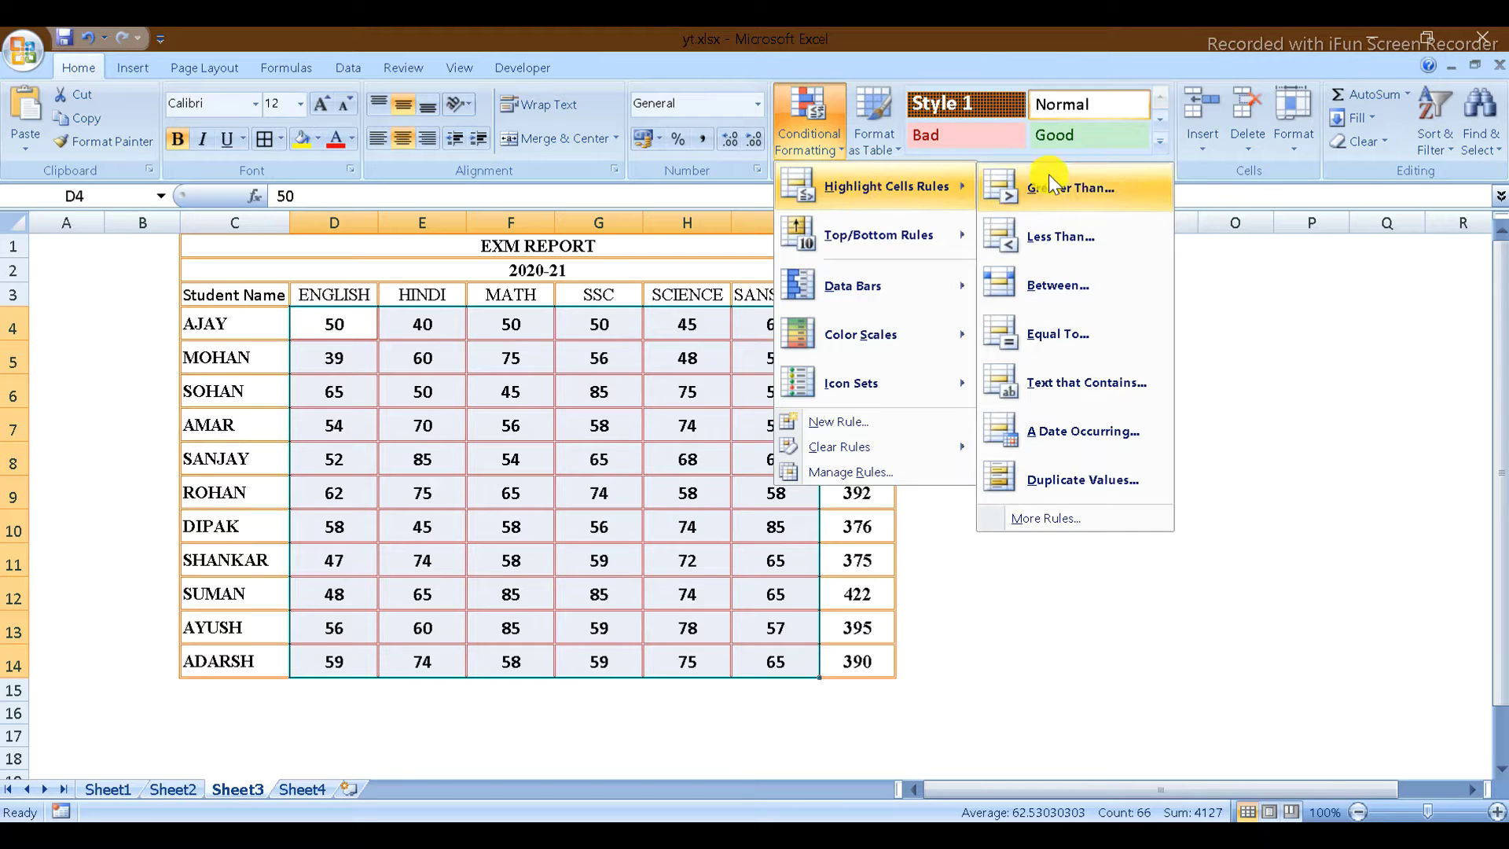
pyautogui.click(1289, 346)
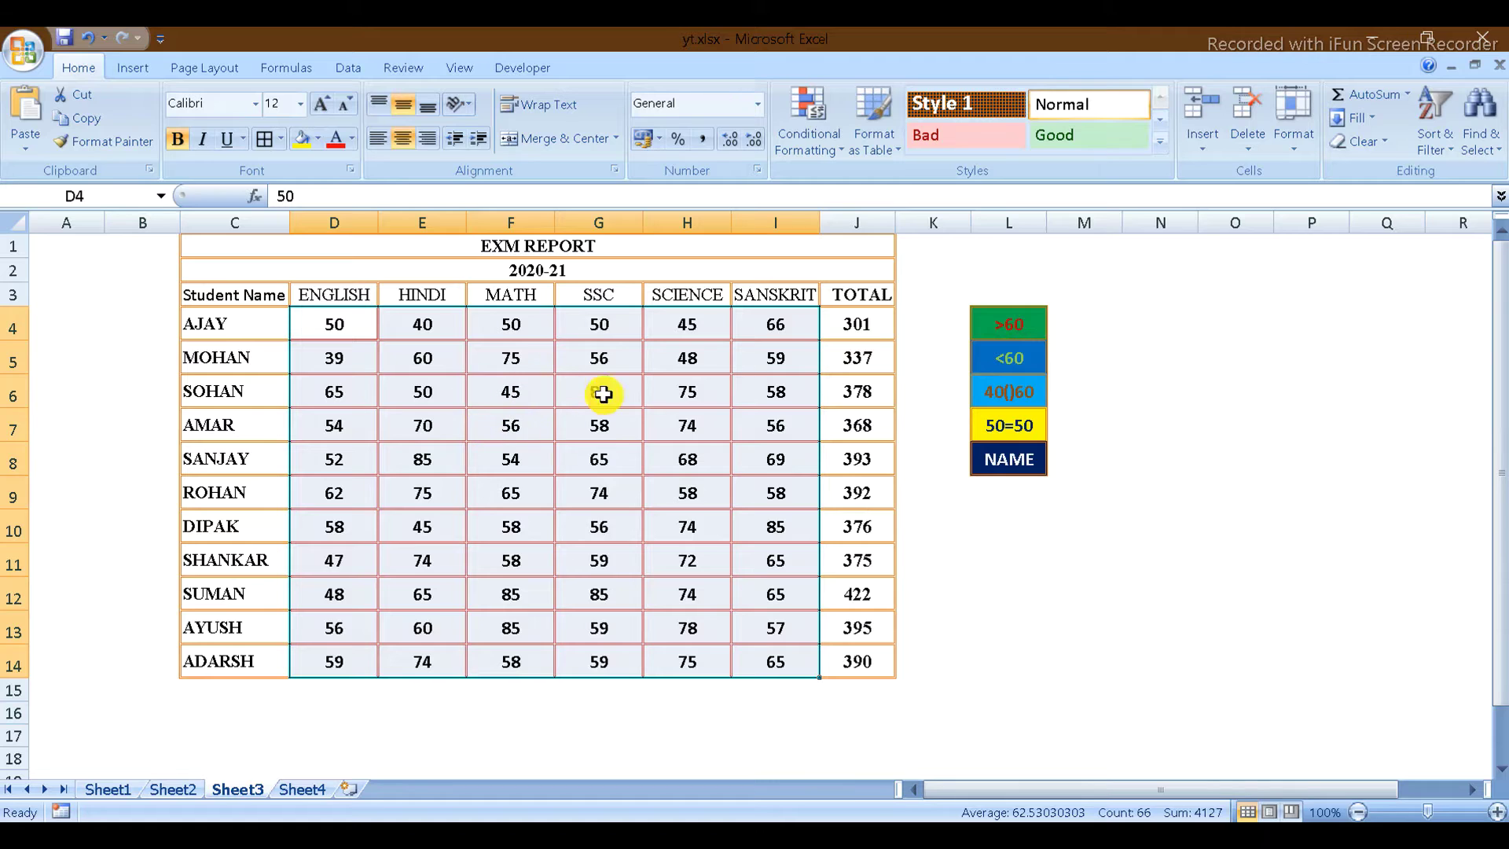
# Start a Greater Than highlight rule with threshold 60 and choose Custom Format.
pyautogui.click(837, 154)
pyautogui.moveTo(884, 186)
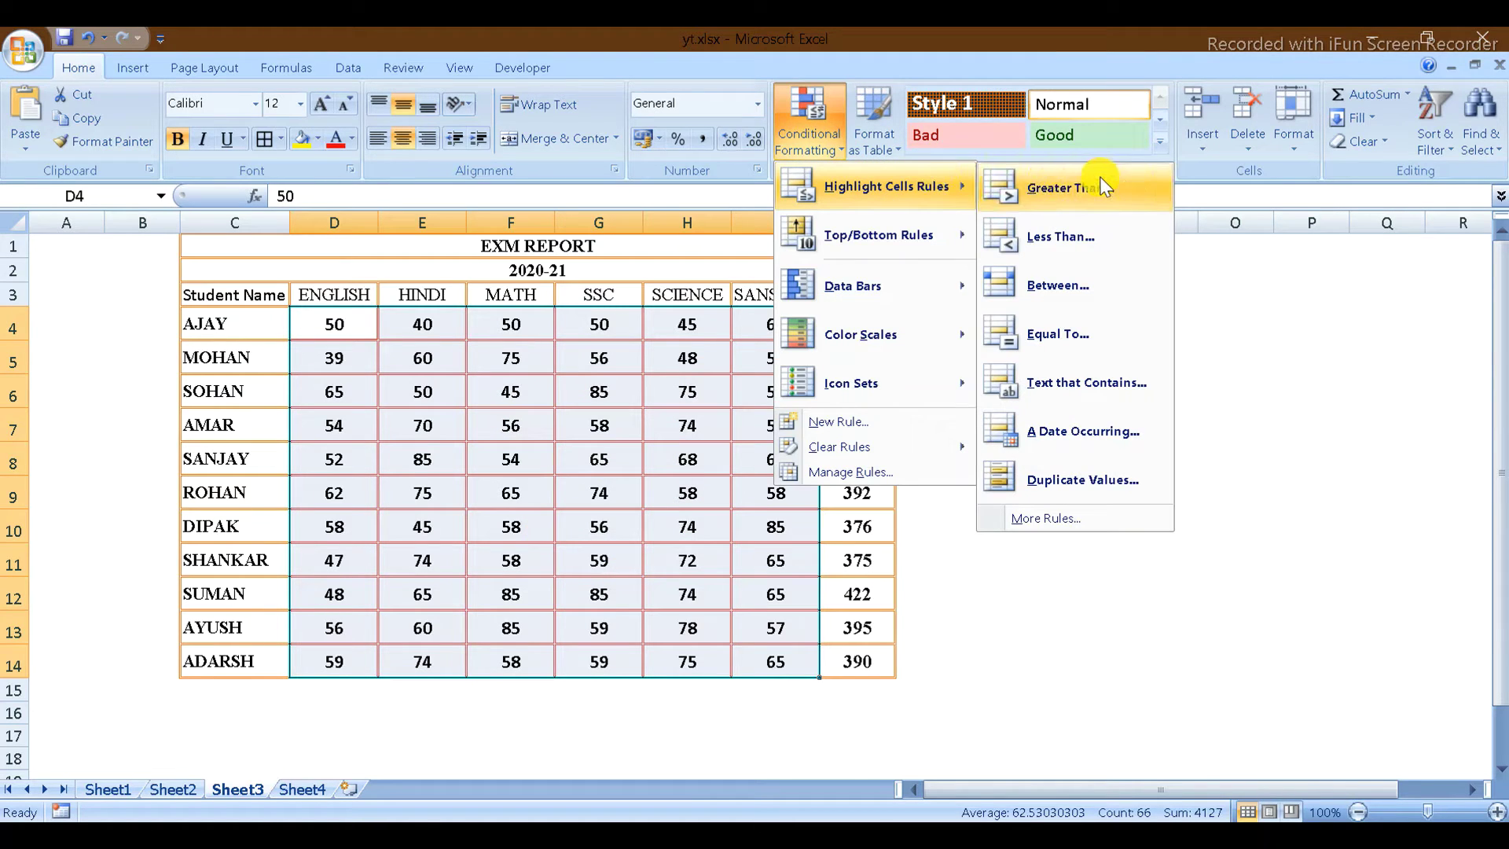
pyautogui.click(1104, 186)
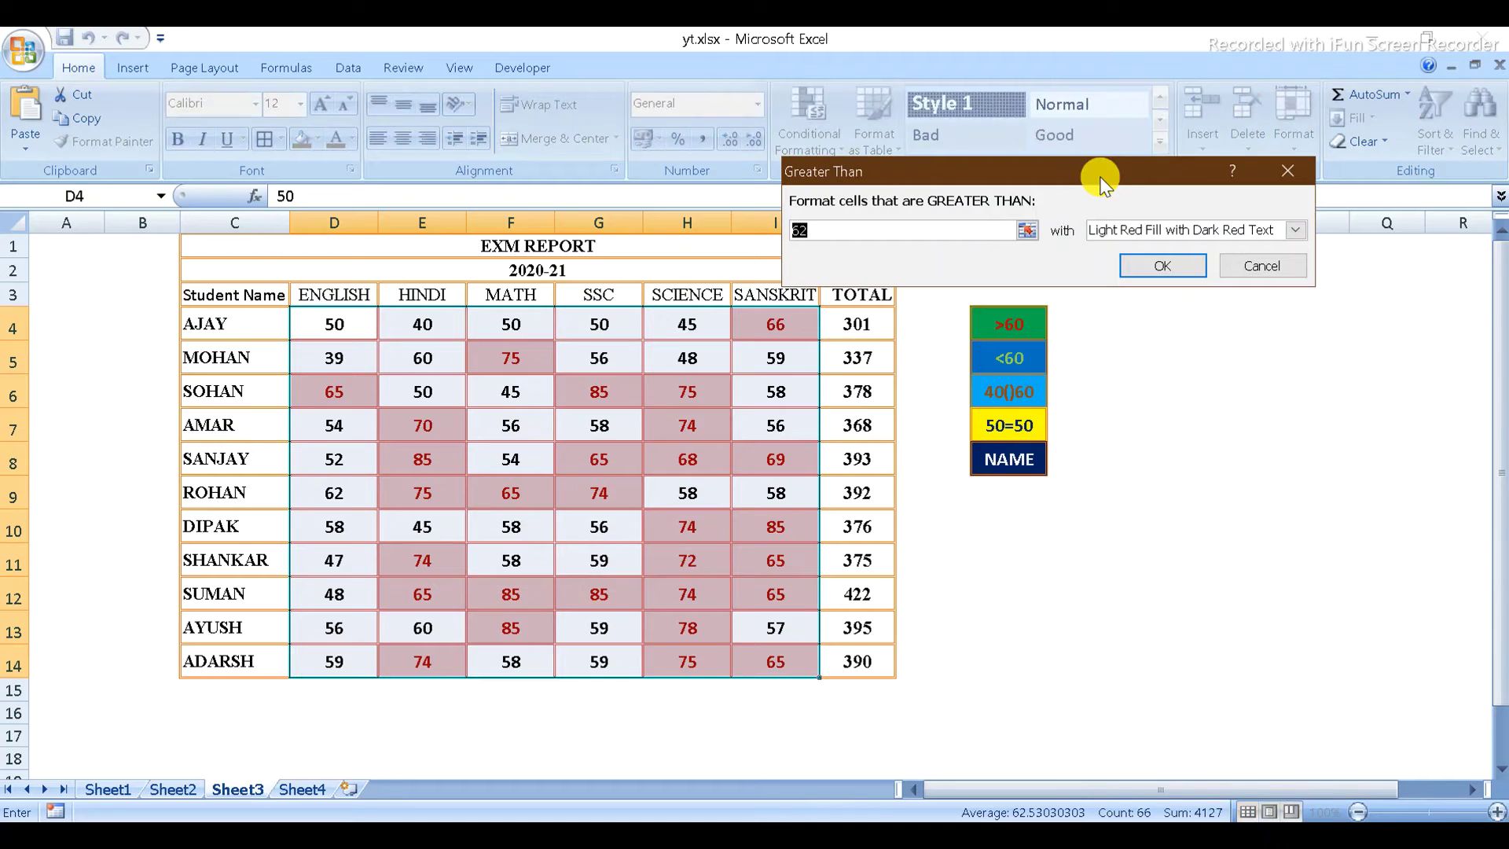
pyautogui.click(1294, 229)
pyautogui.click(1160, 265)
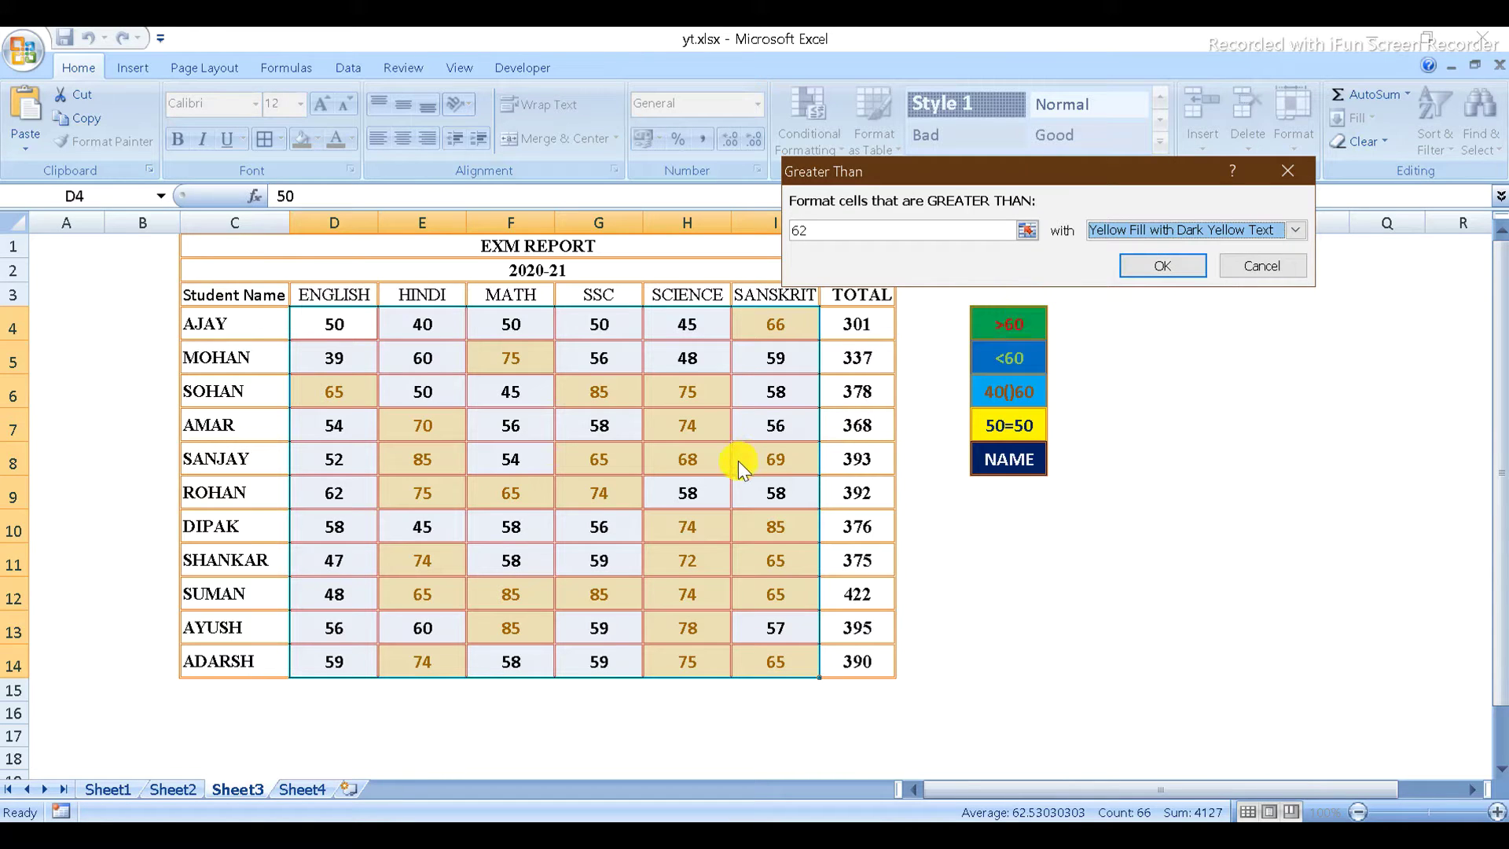
pyautogui.click(919, 233)
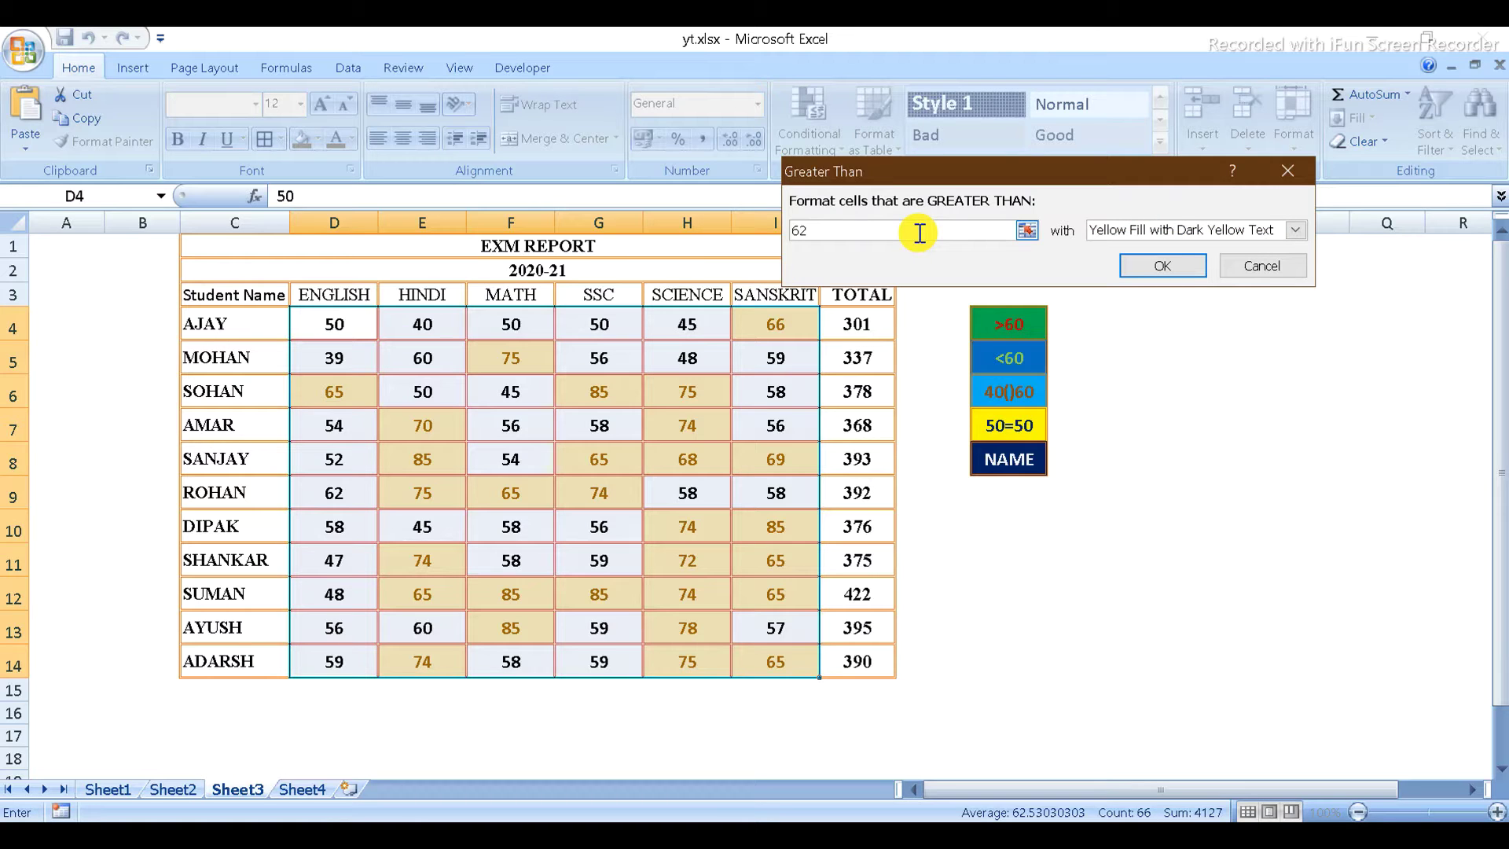
pyautogui.press('BackSpace')
pyautogui.write('0')
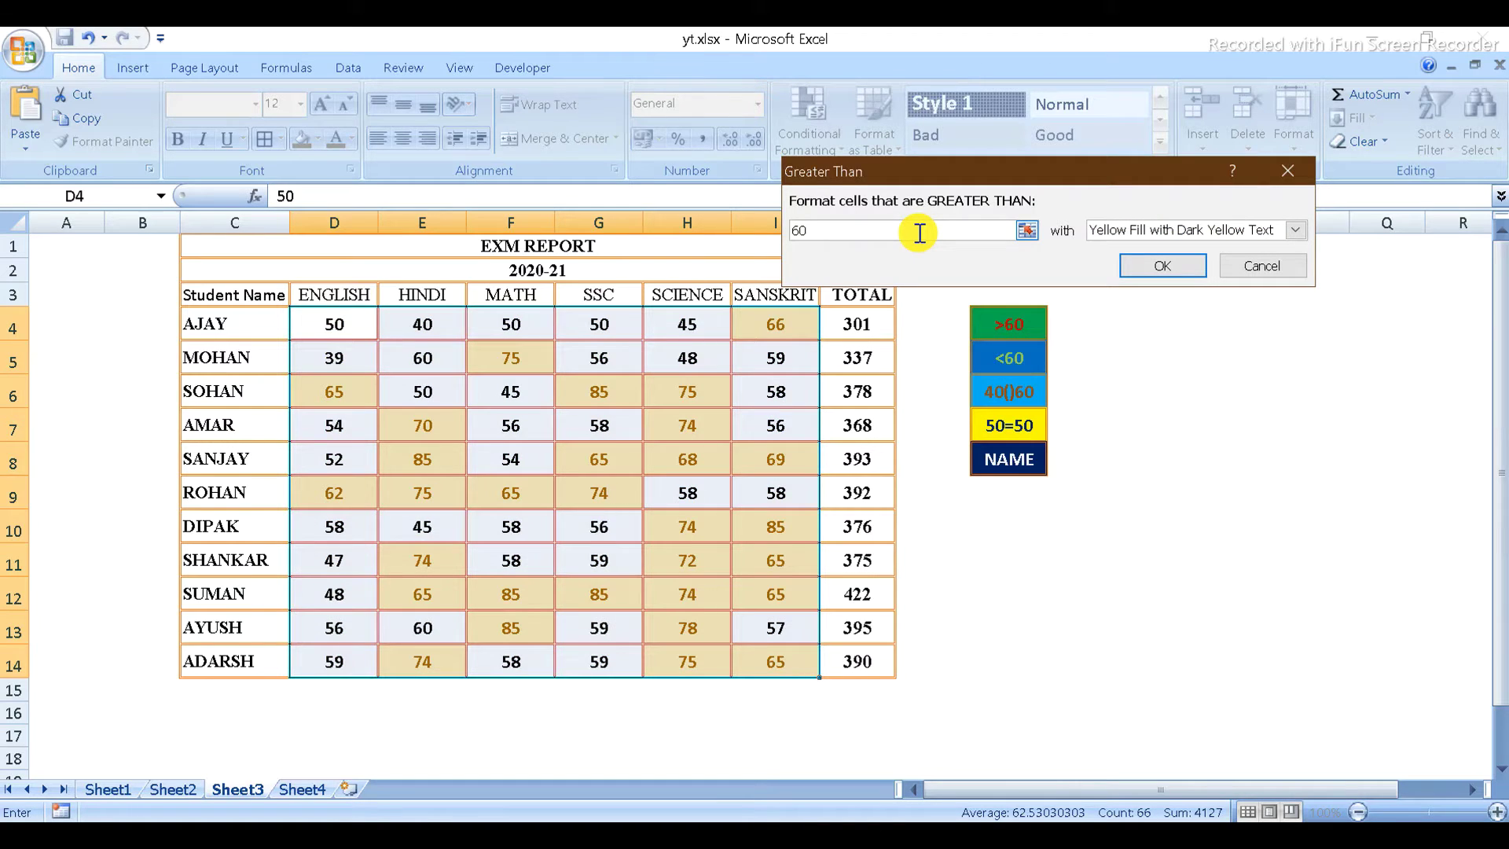
pyautogui.click(1295, 231)
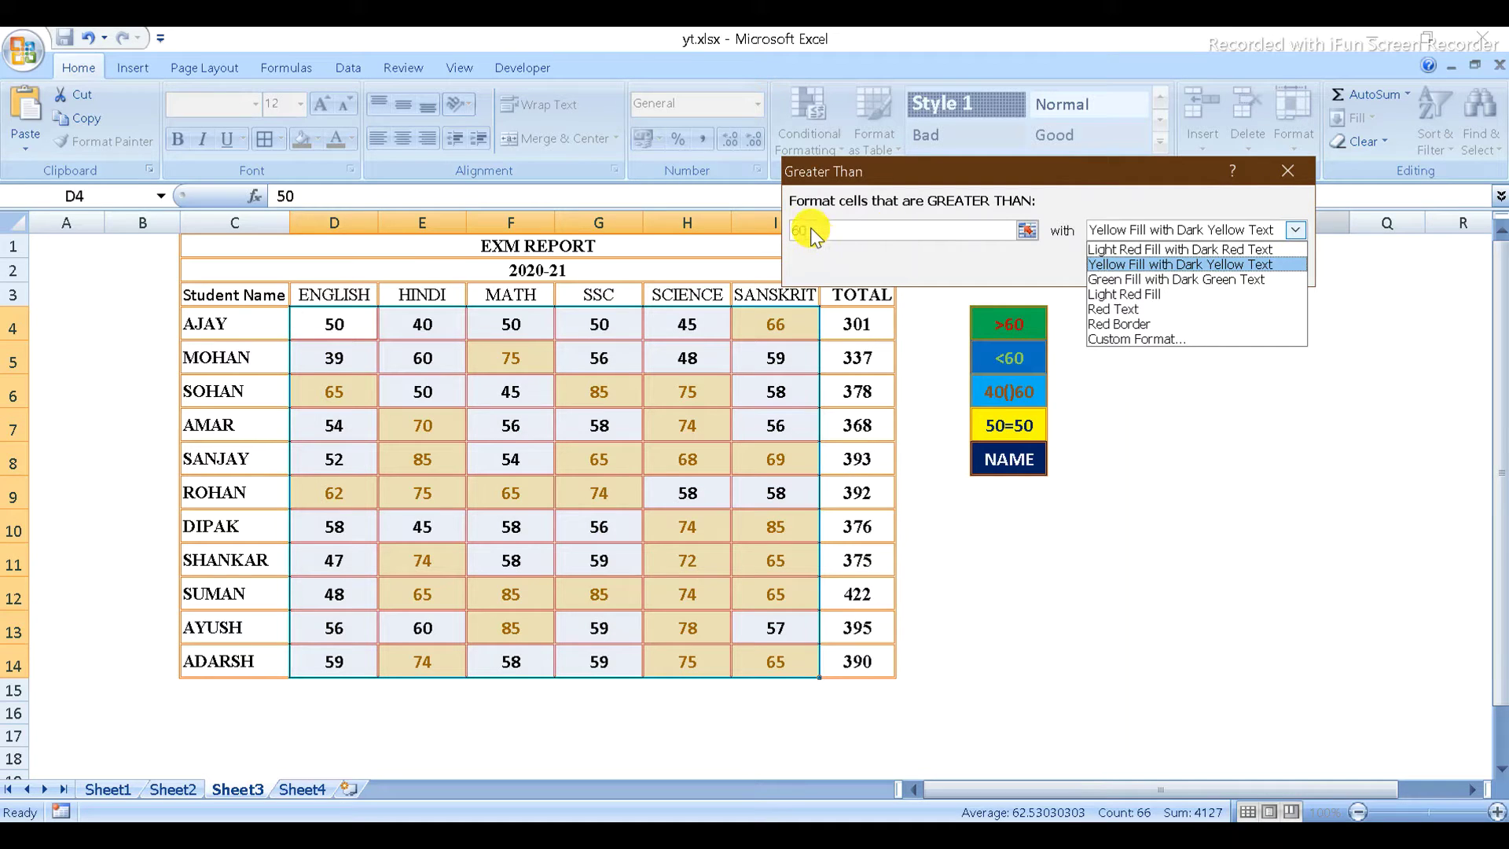
pyautogui.click(1101, 339)
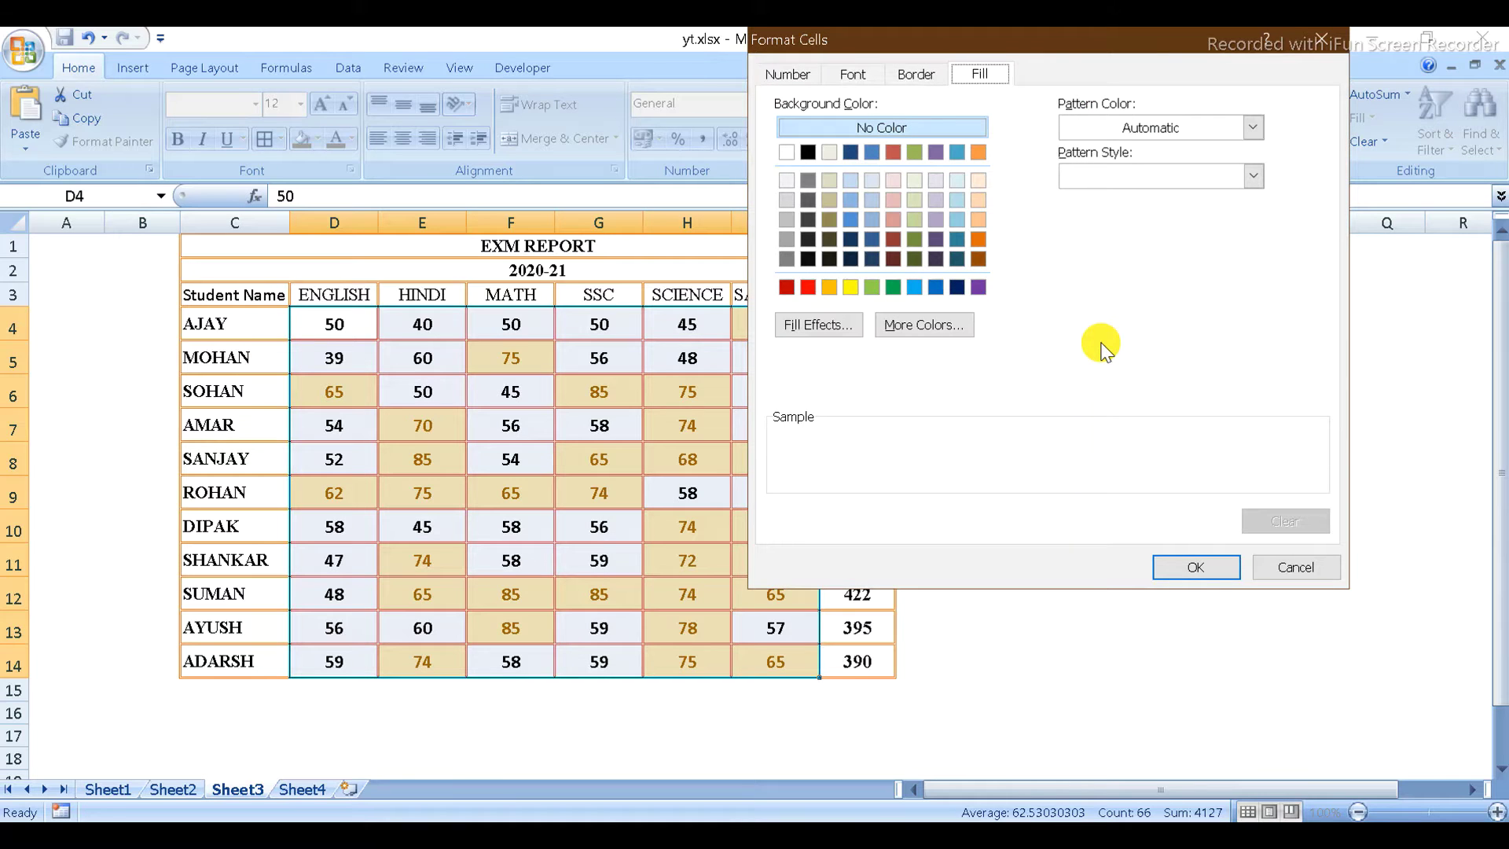
# Give the above-60 format a green fill with dark red text and confirm it.
pyautogui.moveTo(1161, 39); pyautogui.dragTo(572, 81)
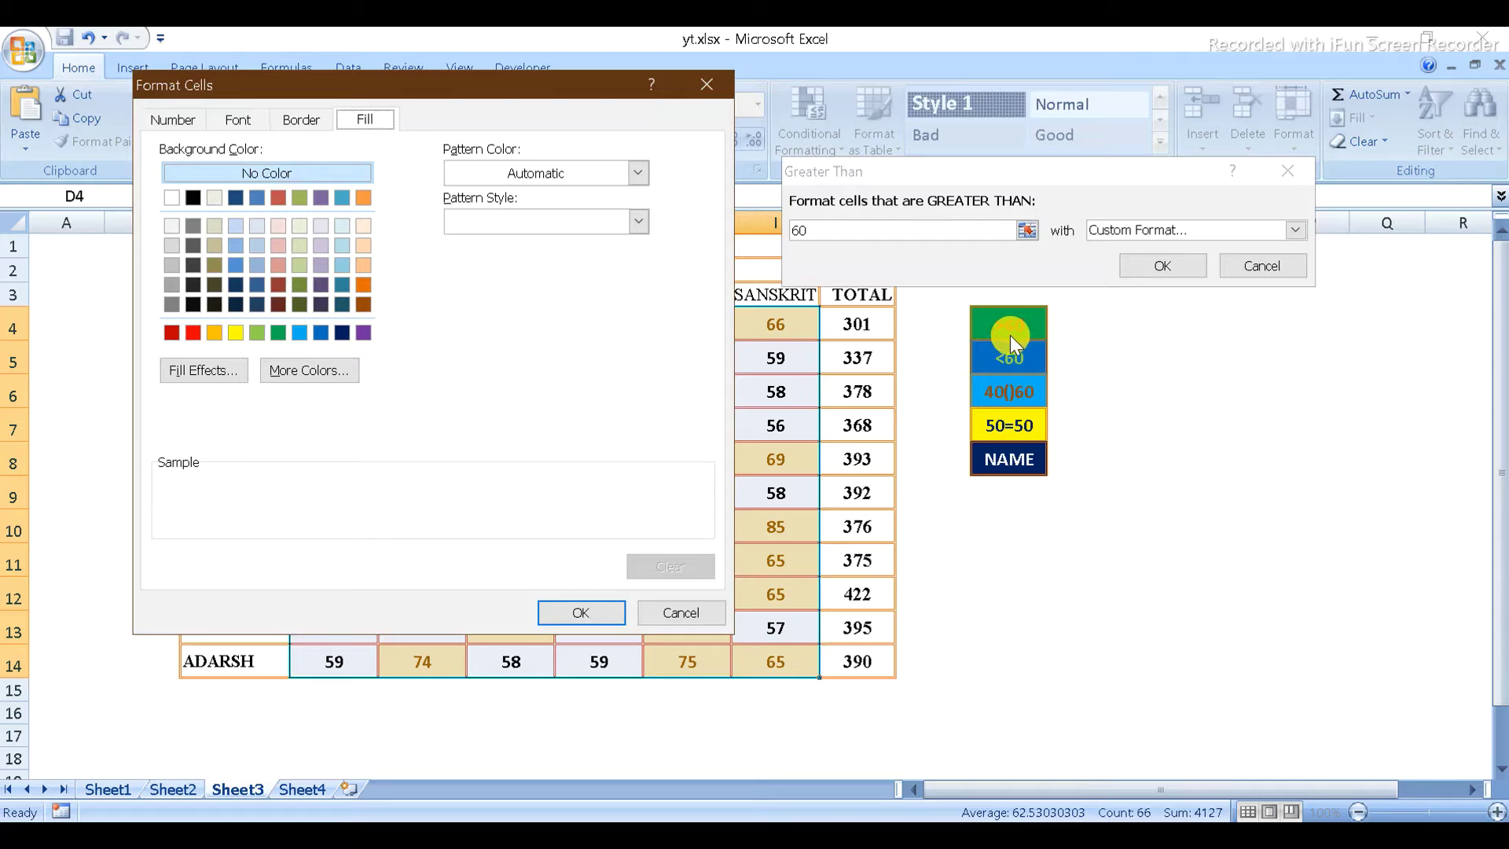
pyautogui.click(281, 330)
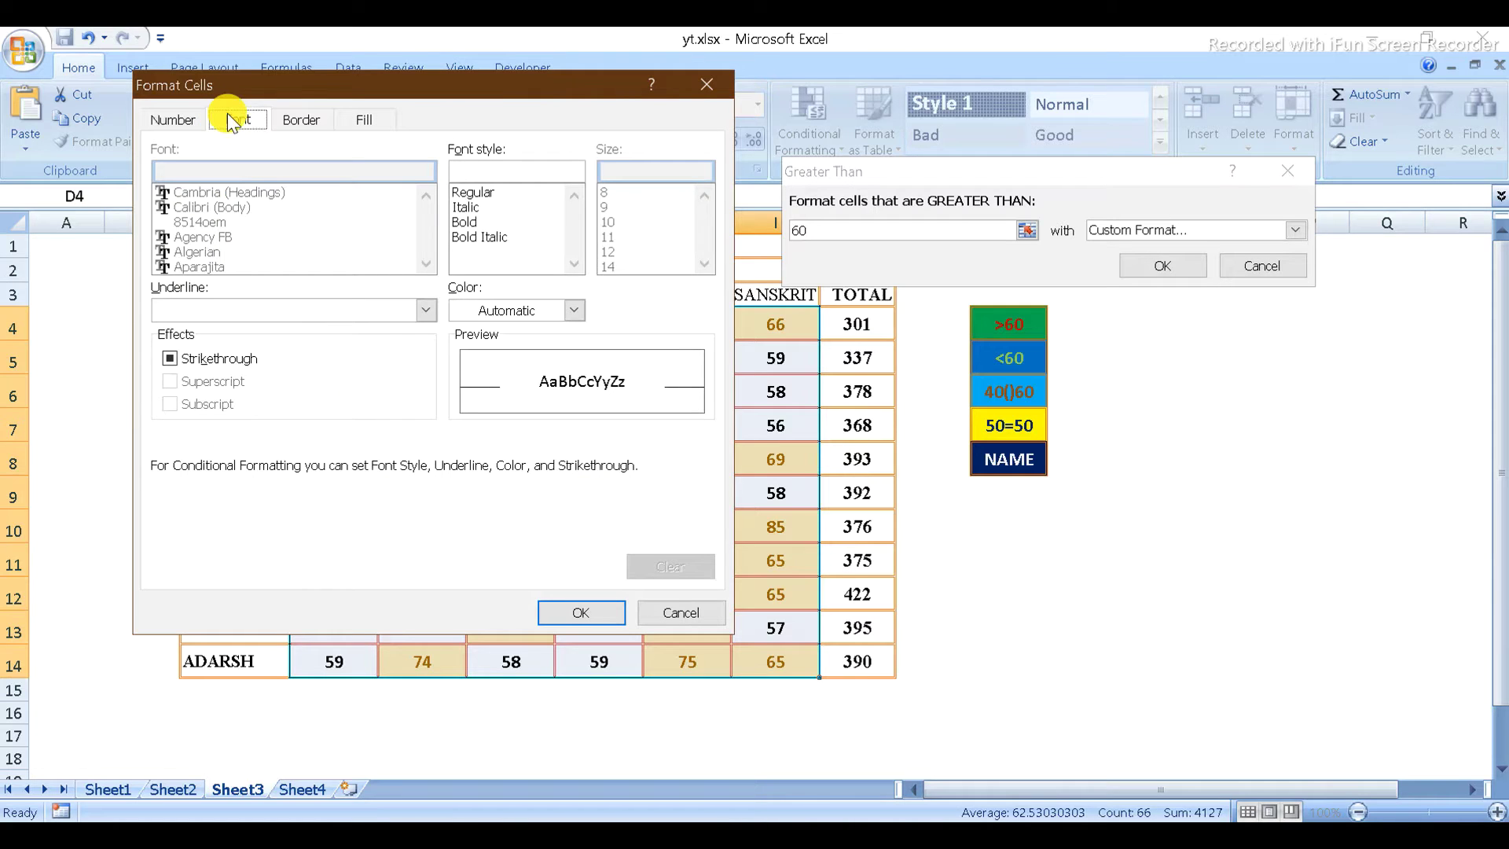
pyautogui.click(576, 311)
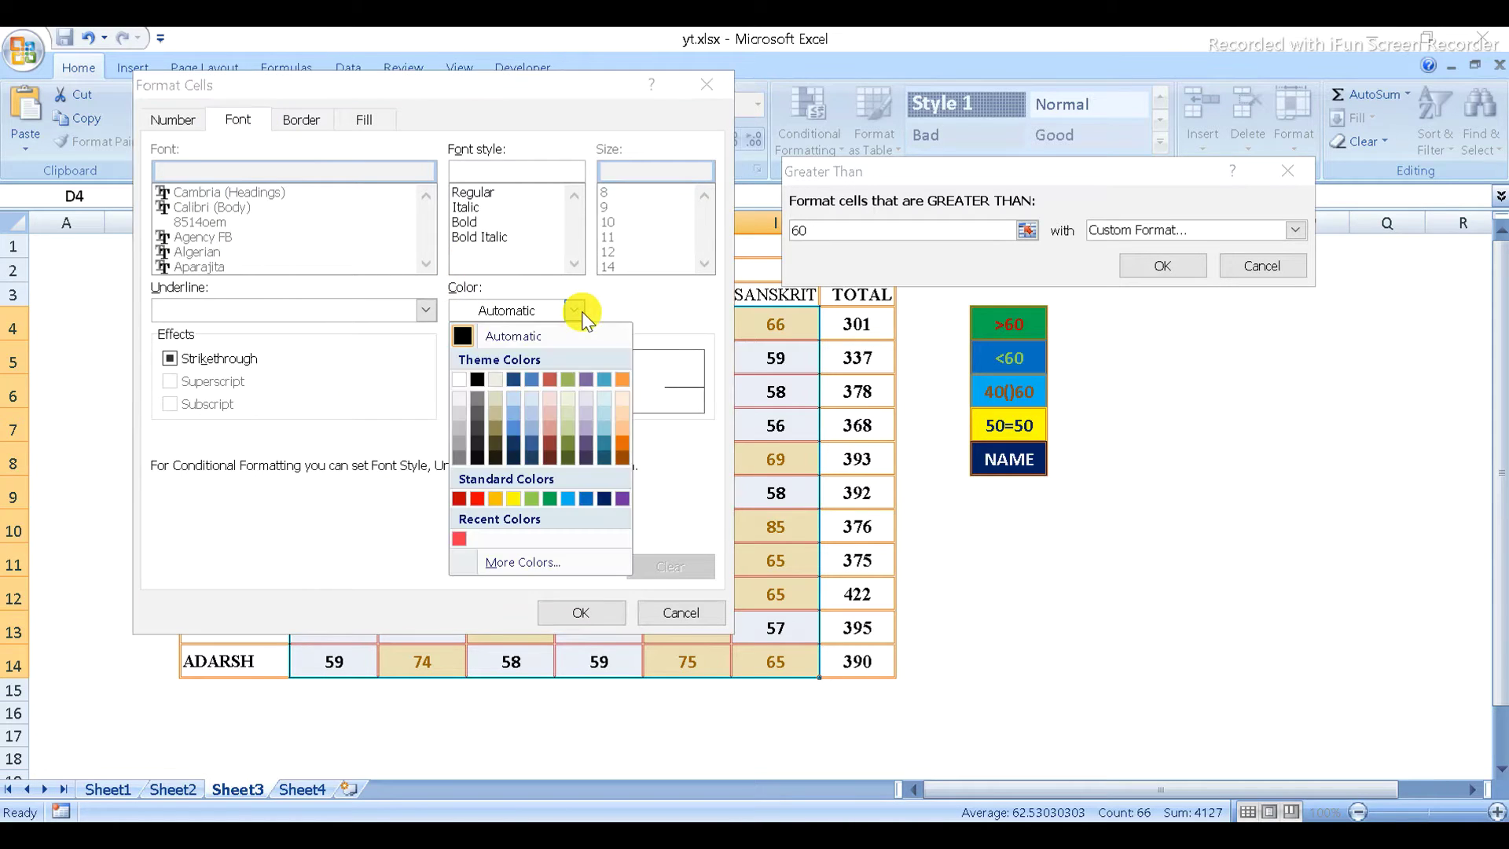
pyautogui.click(457, 498)
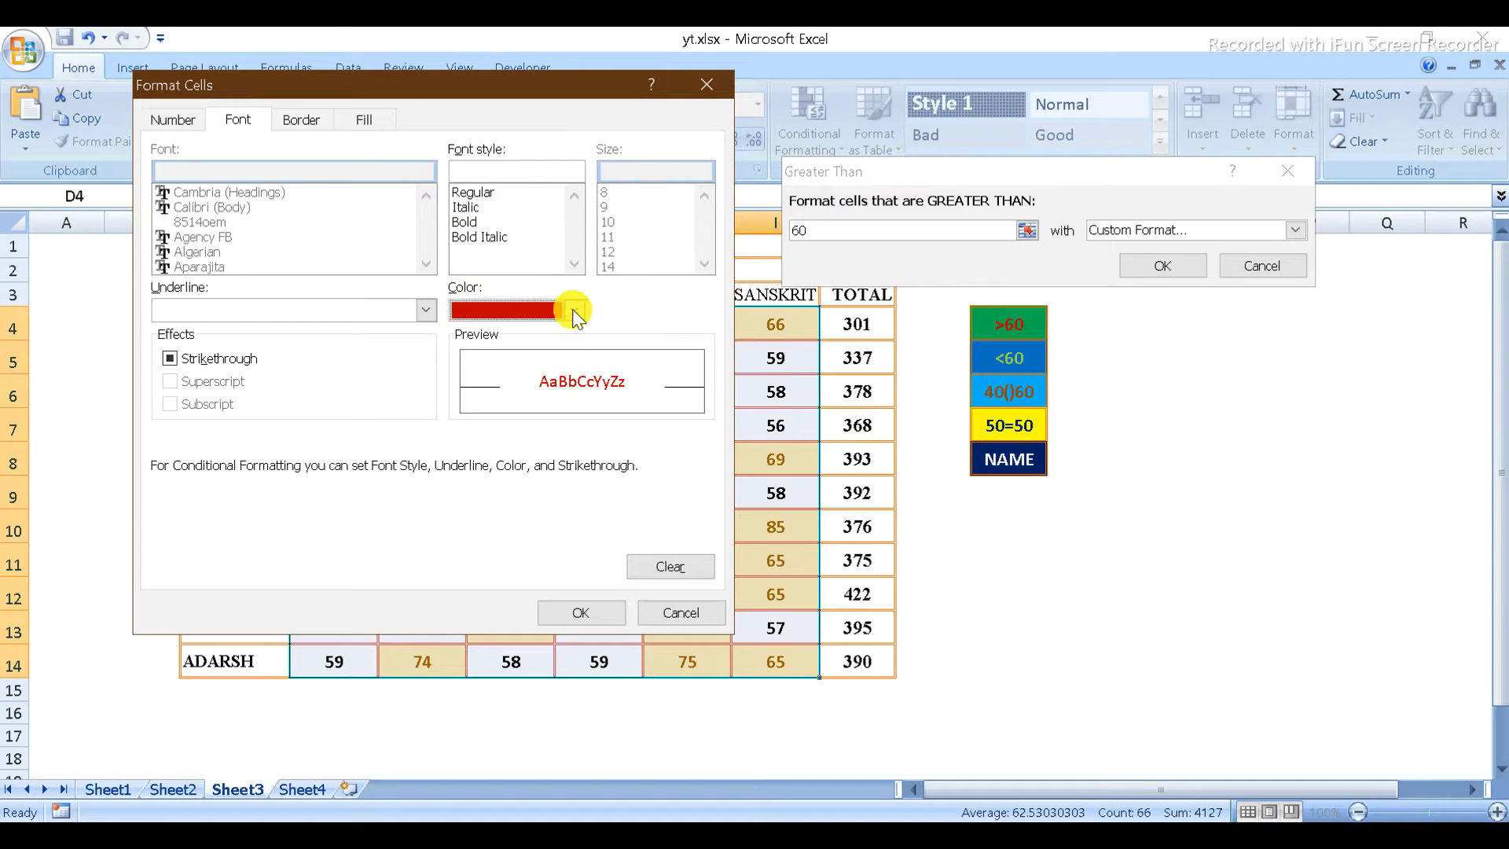
pyautogui.click(352, 124)
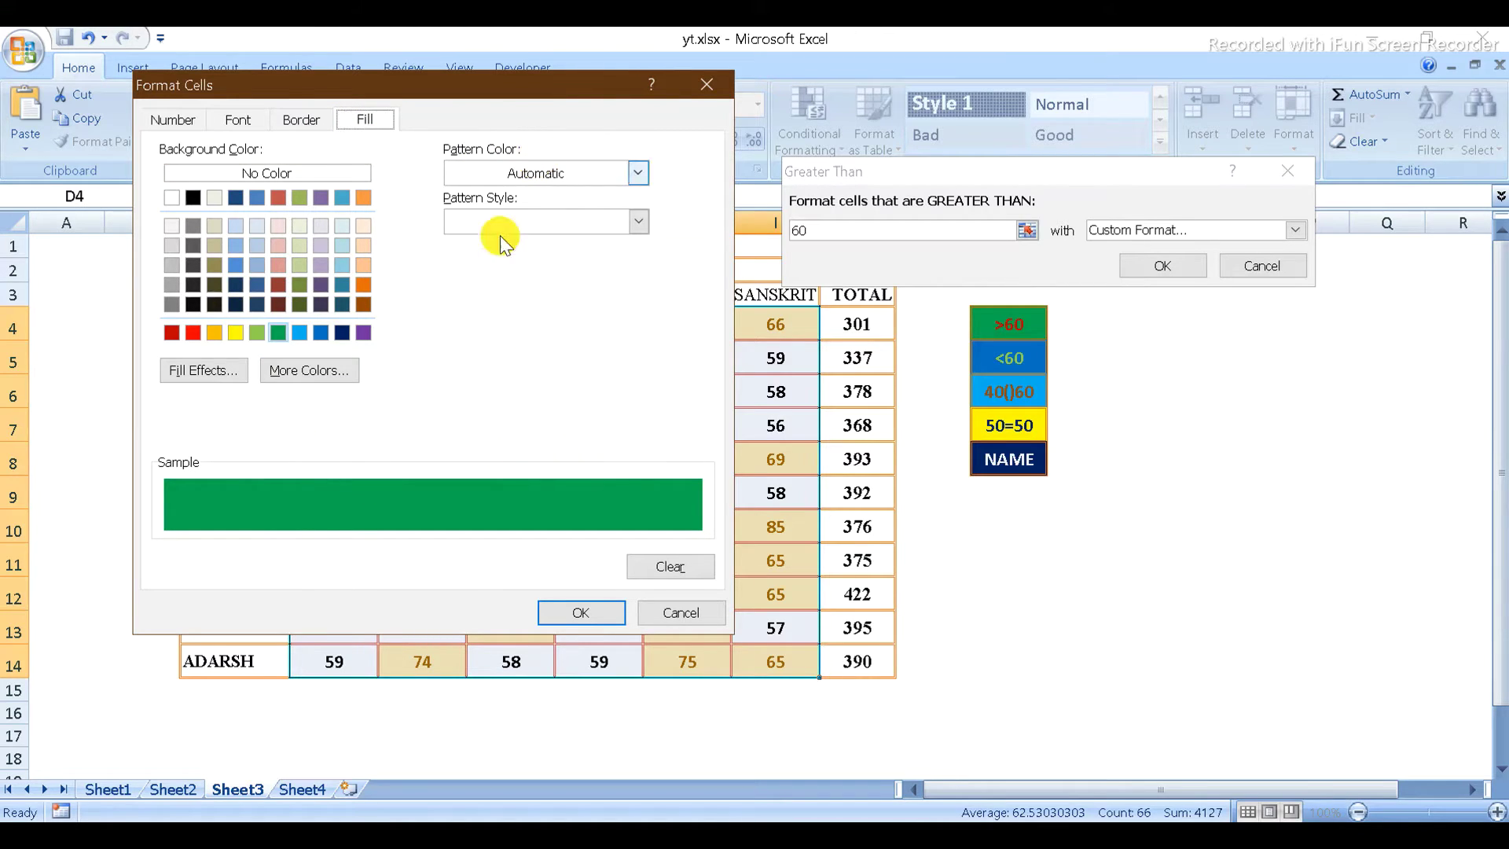
pyautogui.click(561, 611)
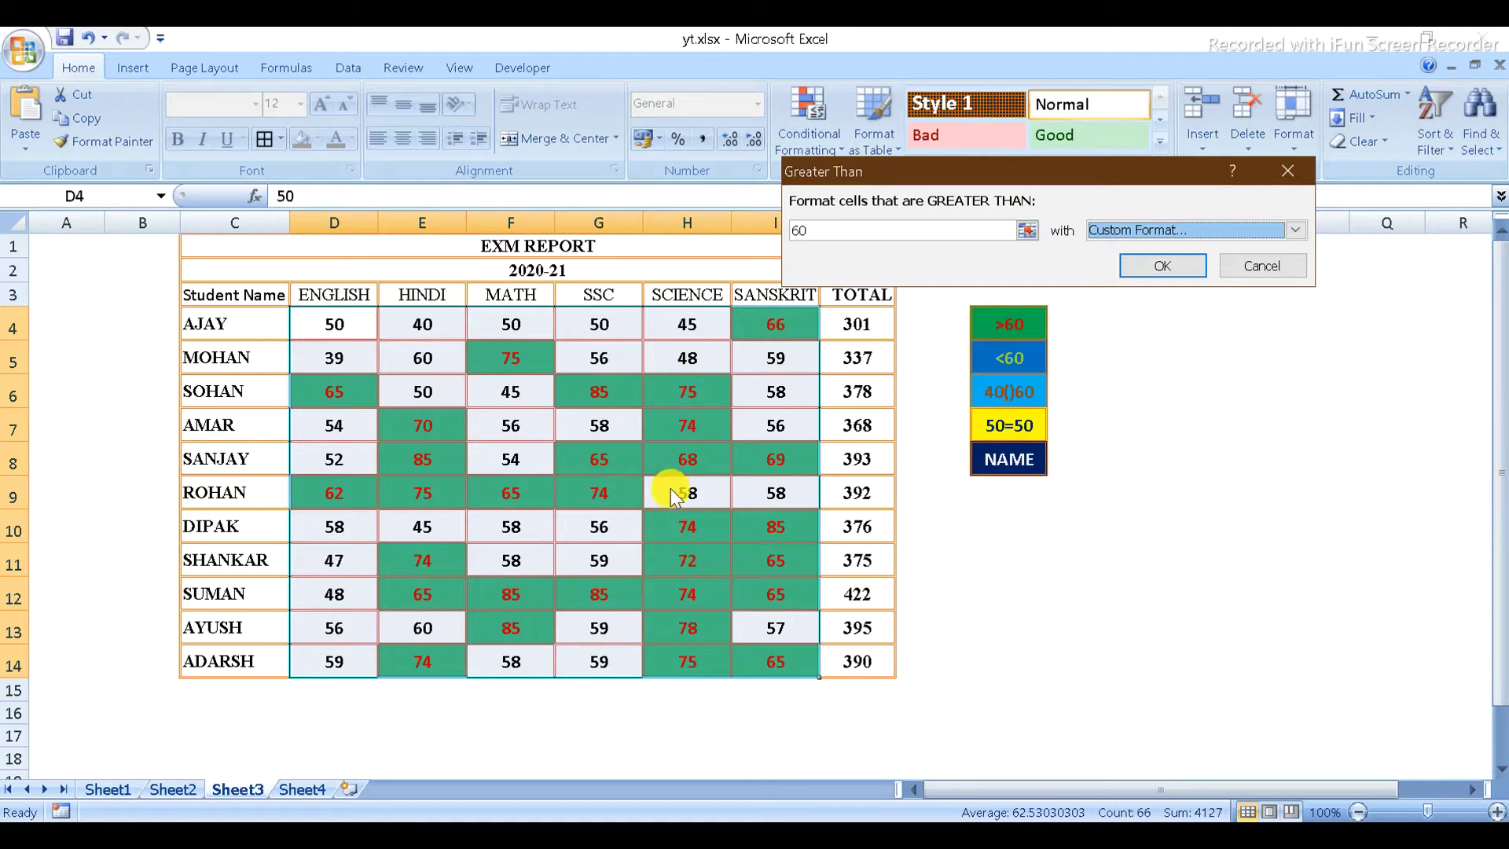
pyautogui.click(1162, 264)
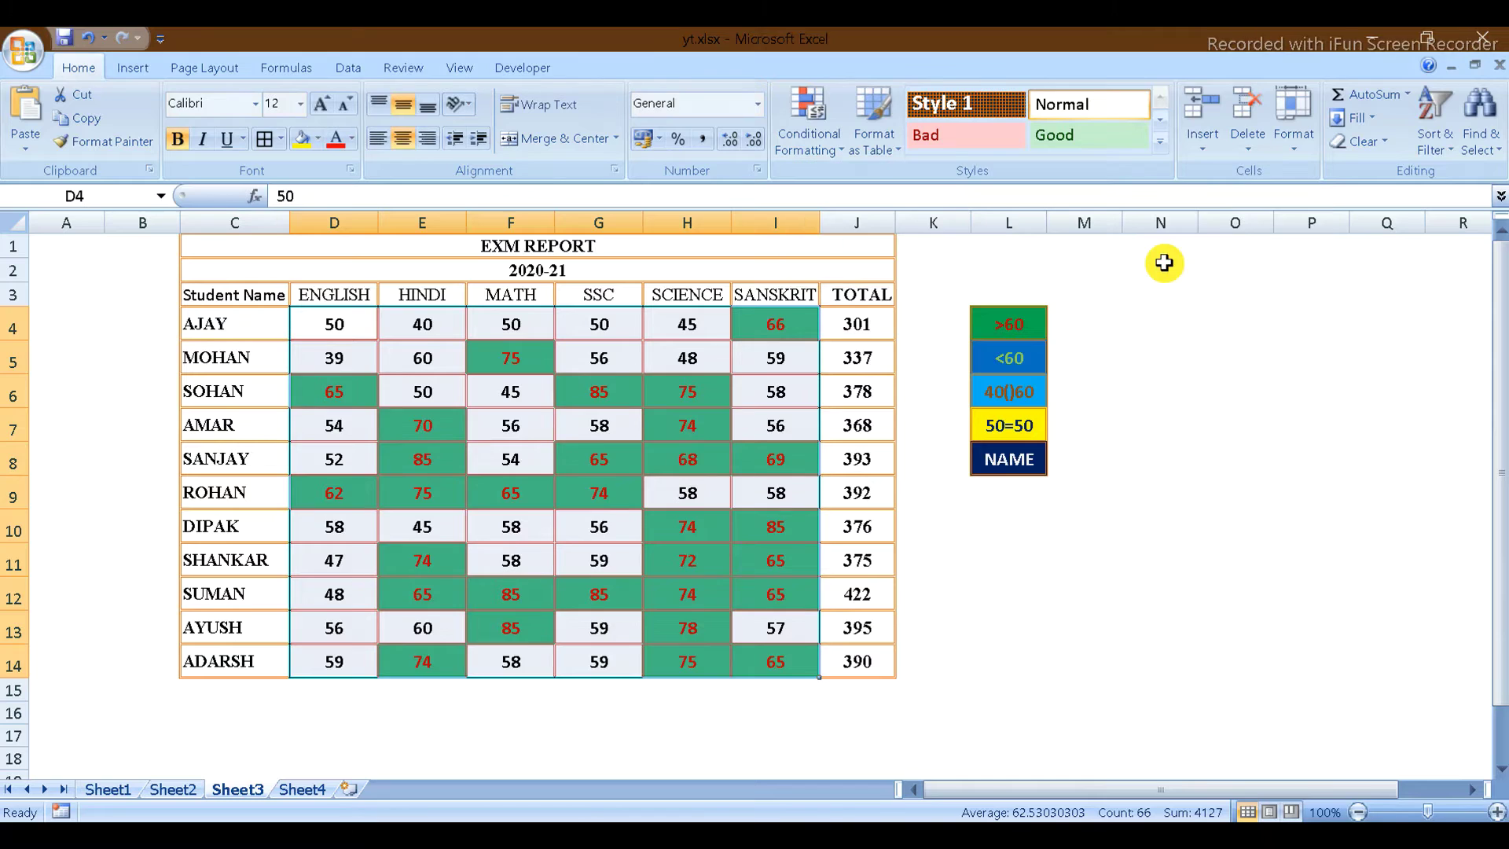
pyautogui.click(1103, 415)
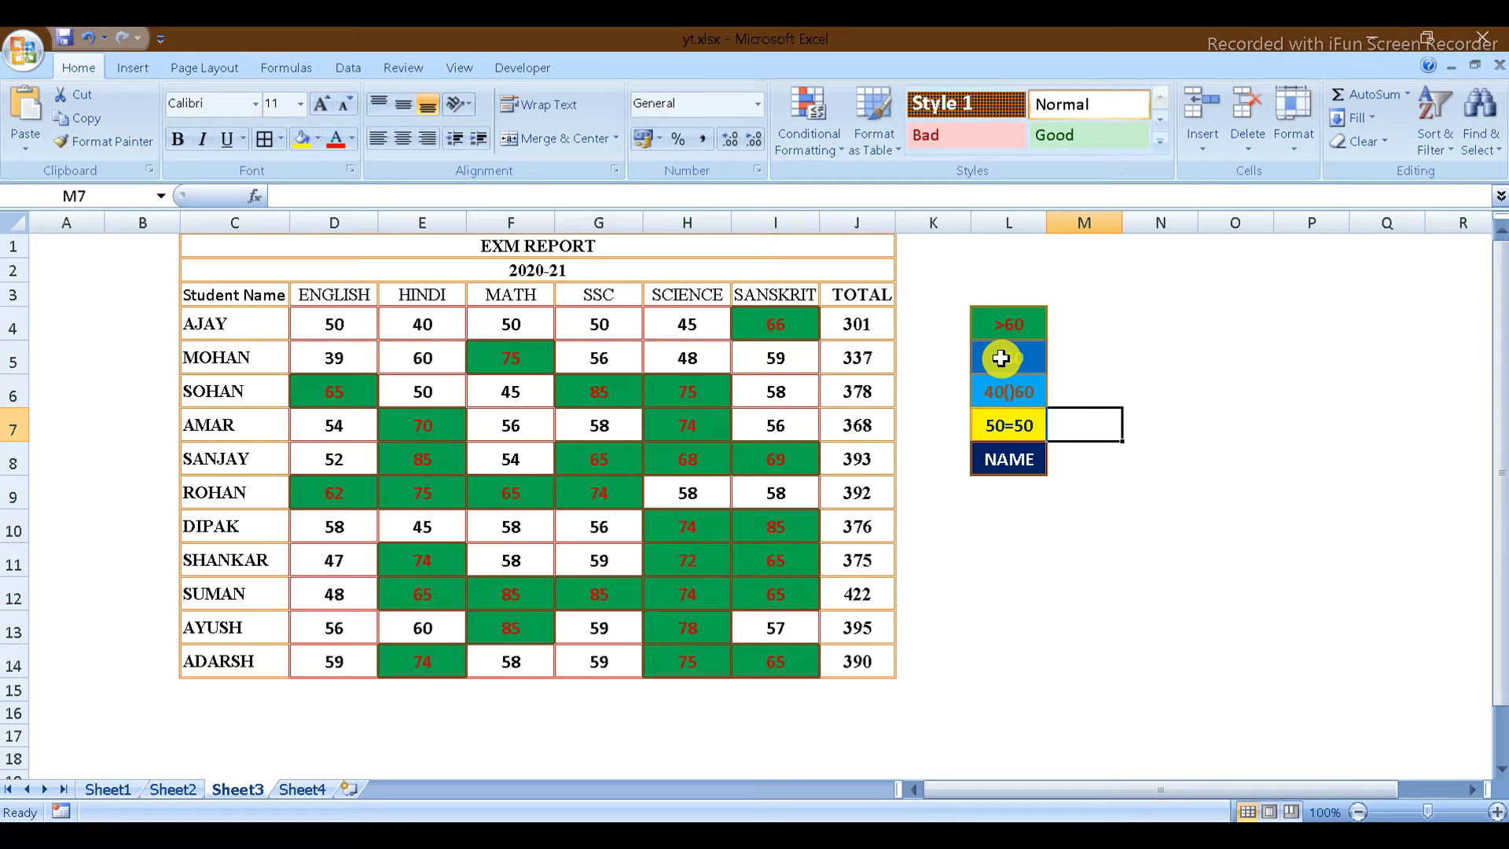
pyautogui.click(847, 154)
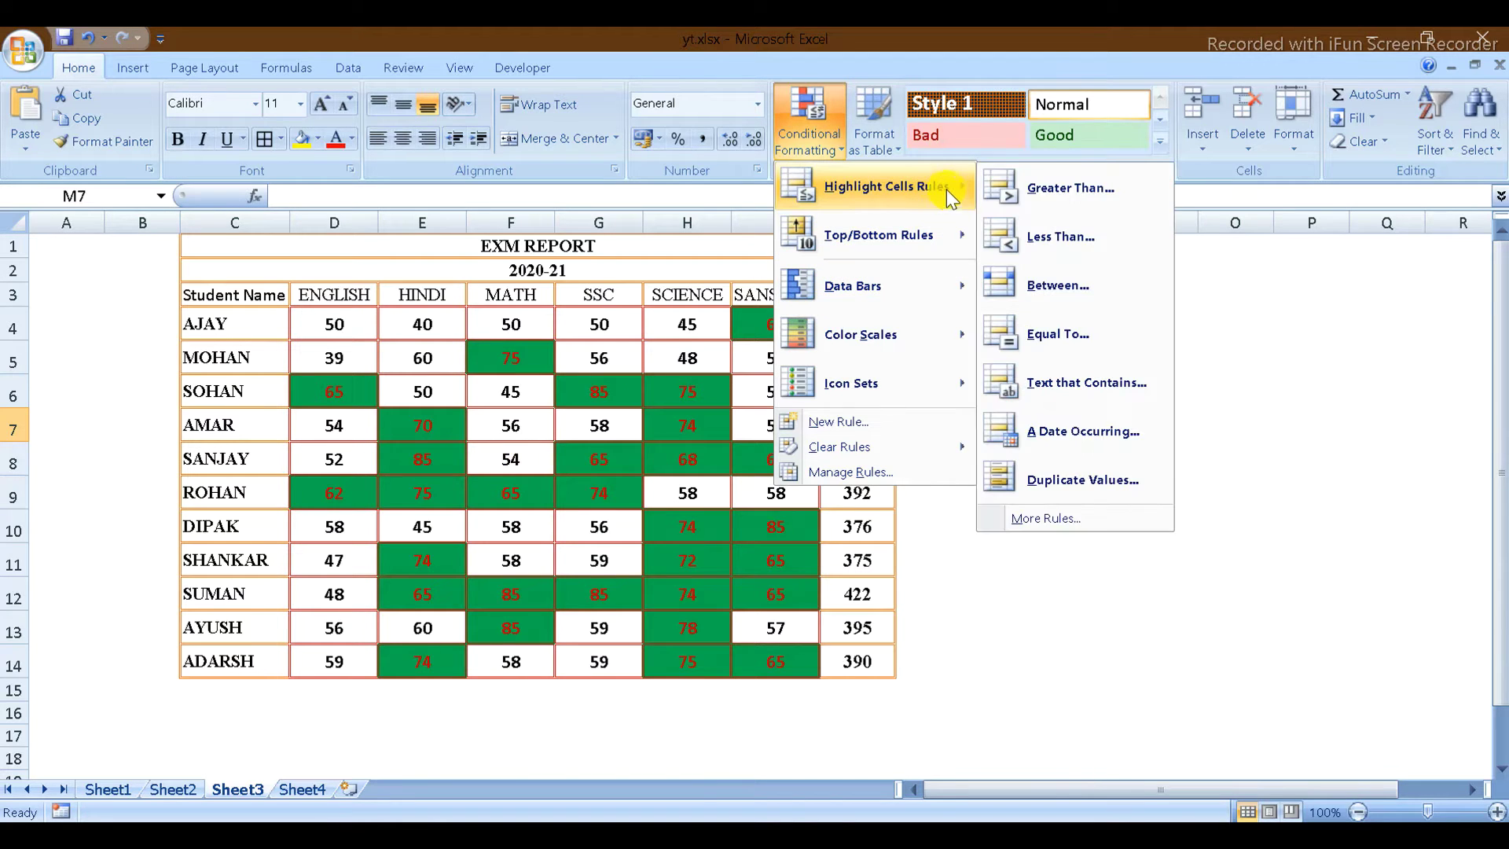
pyautogui.moveTo(884, 187)
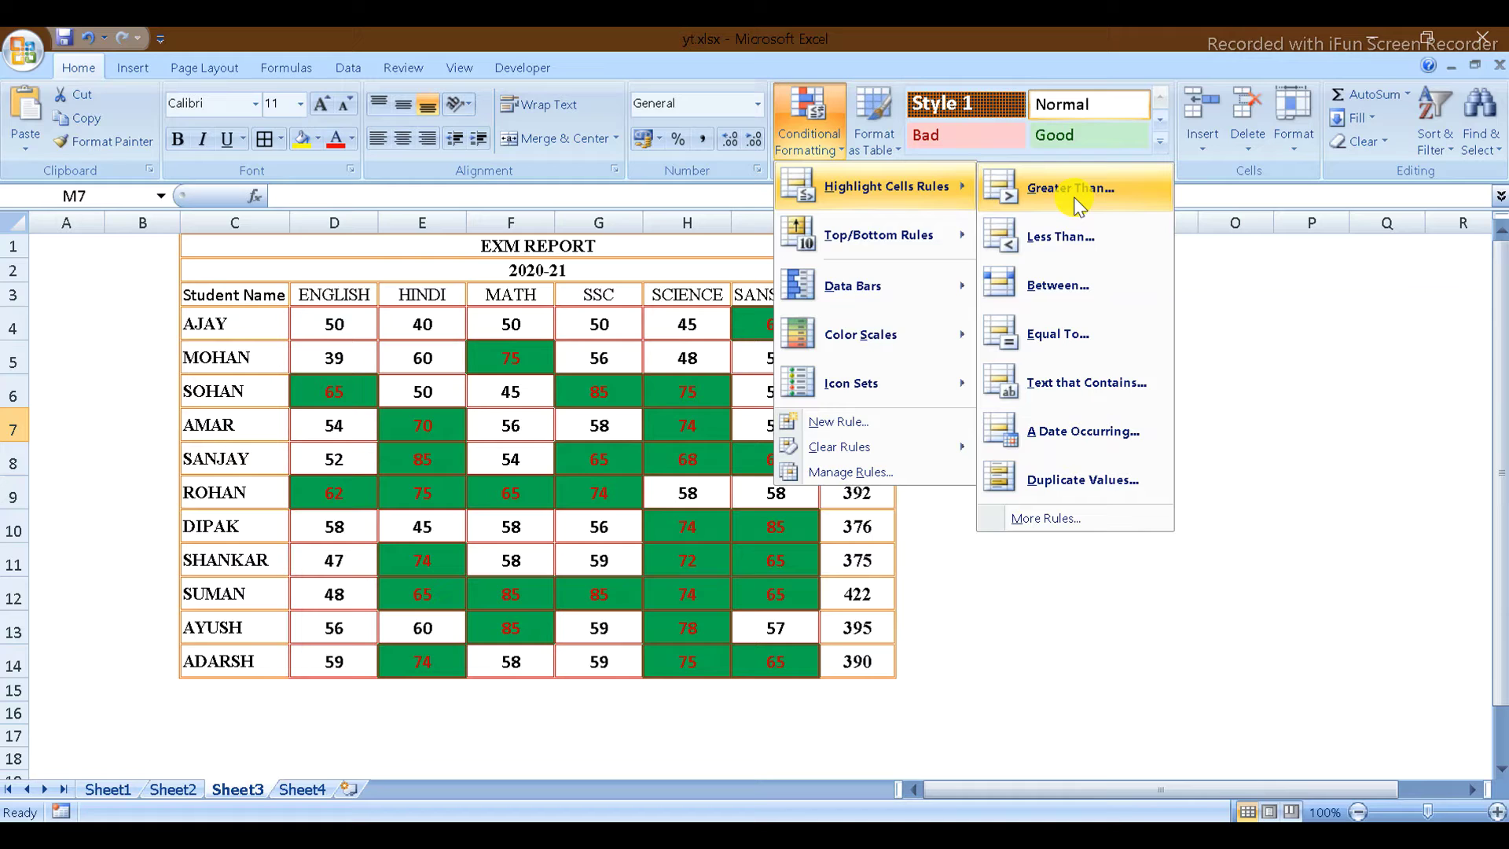
pyautogui.click(1060, 238)
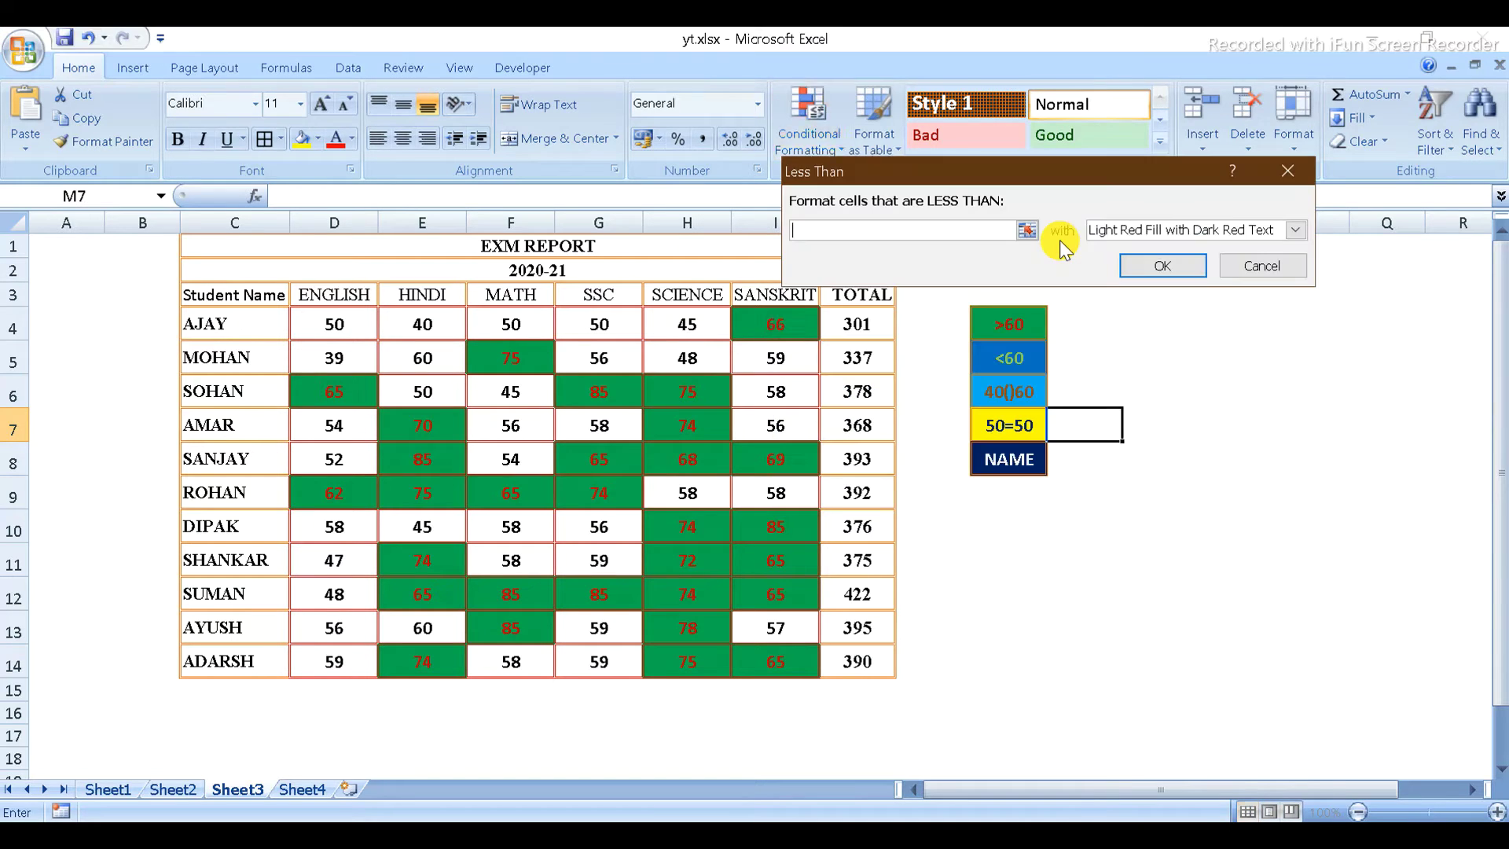
pyautogui.click(1248, 267)
# Reselect the score block D4:I14 across ENGLISH to SANSKRIT, without the TOTAL column.
pyautogui.click(322, 330)
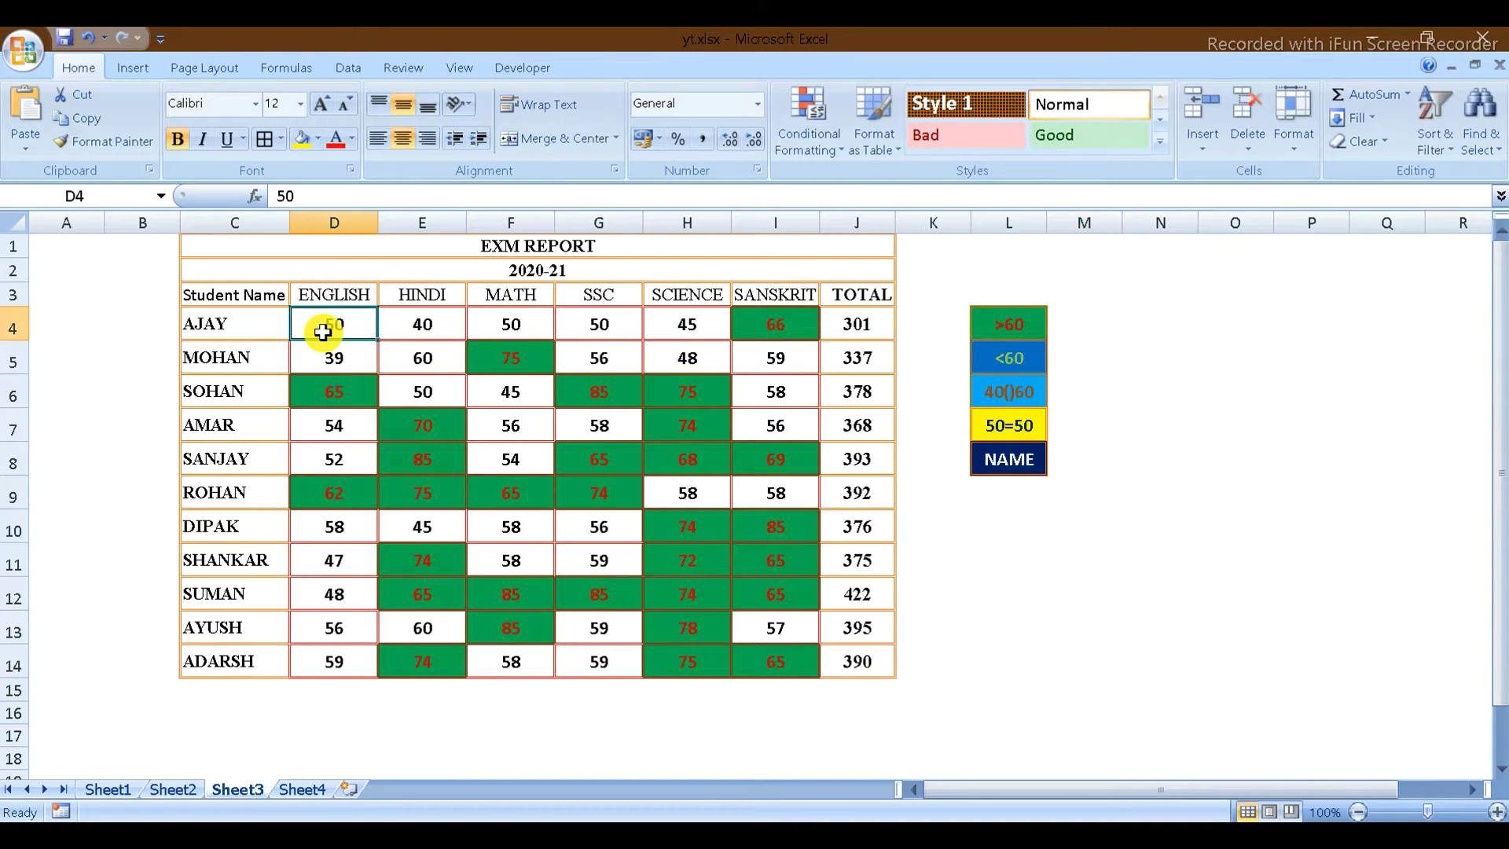
pyautogui.hotkey('shift', 'Right')
pyautogui.hotkey('shift', 'Right')
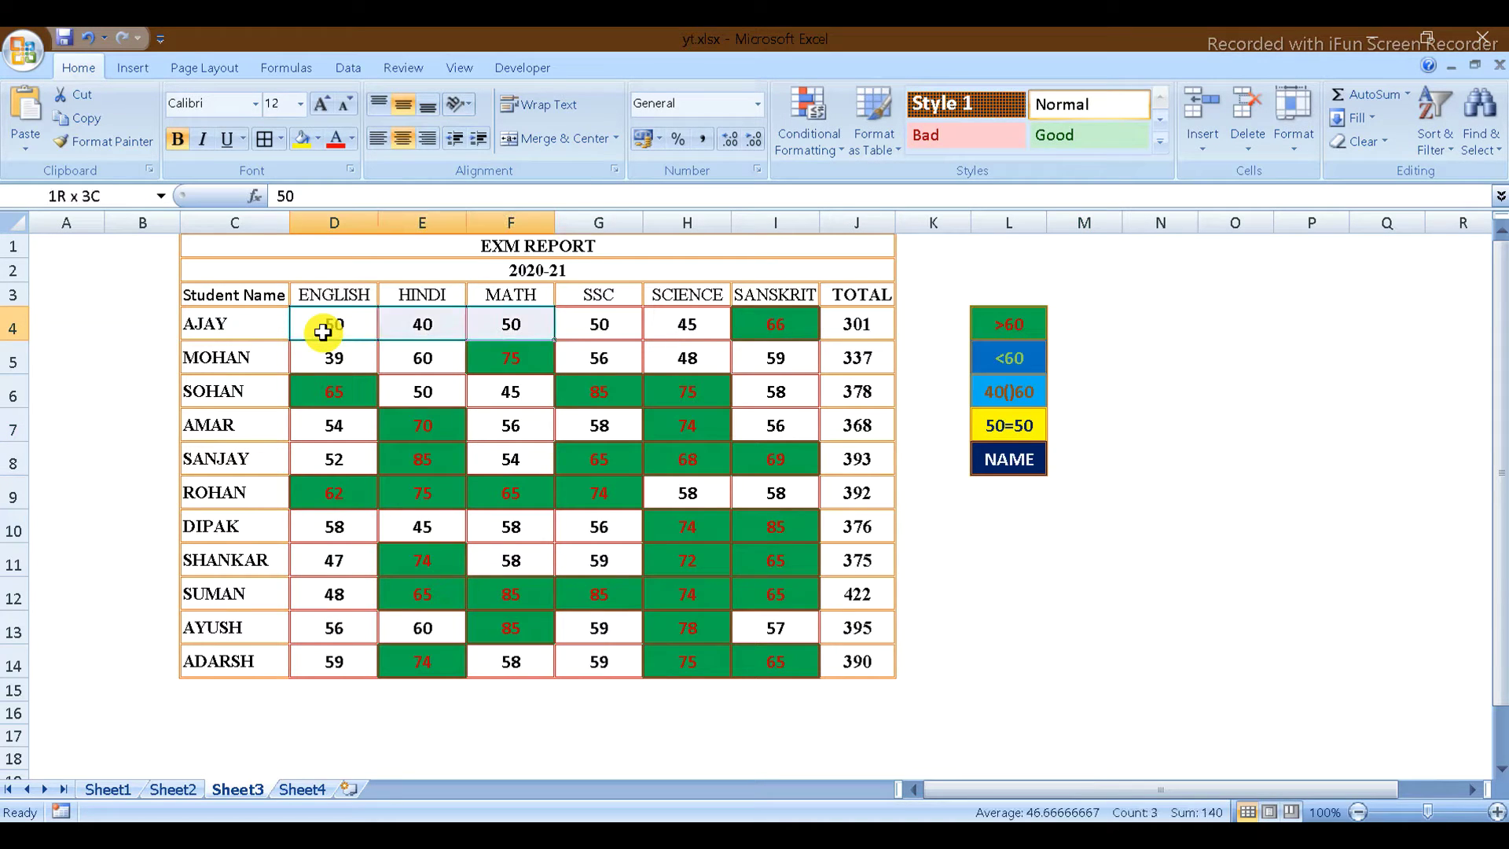
pyautogui.hotkey('shift', 'Right')
pyautogui.hotkey('shift', 'Right')
pyautogui.hotkey('ctrl', 'shift', 'Down')
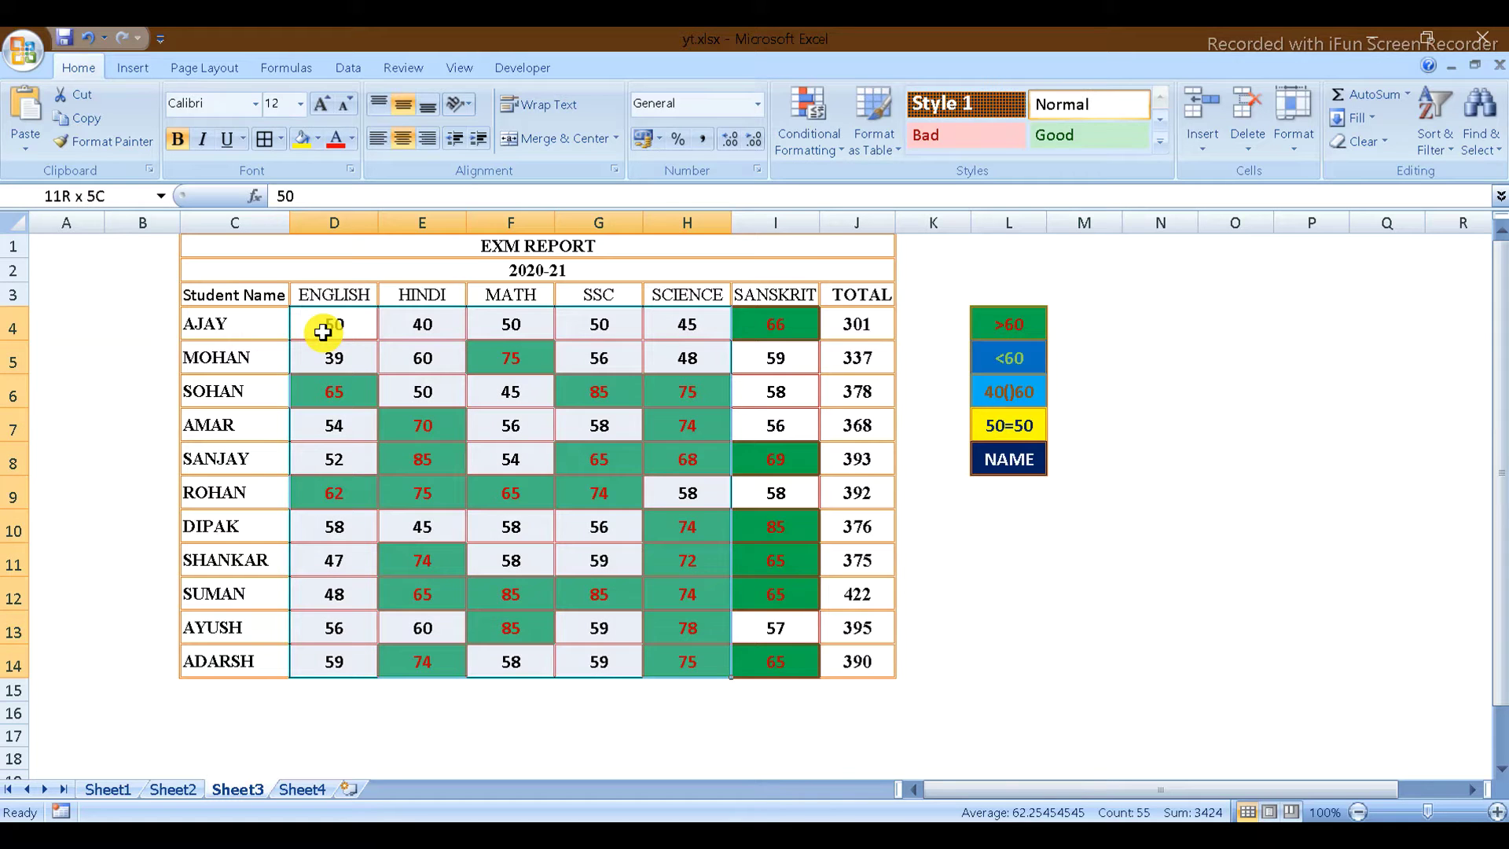
pyautogui.hotkey('shift', 'Right')
pyautogui.hotkey('shift', 'Right')
pyautogui.hotkey('shift', 'Left')
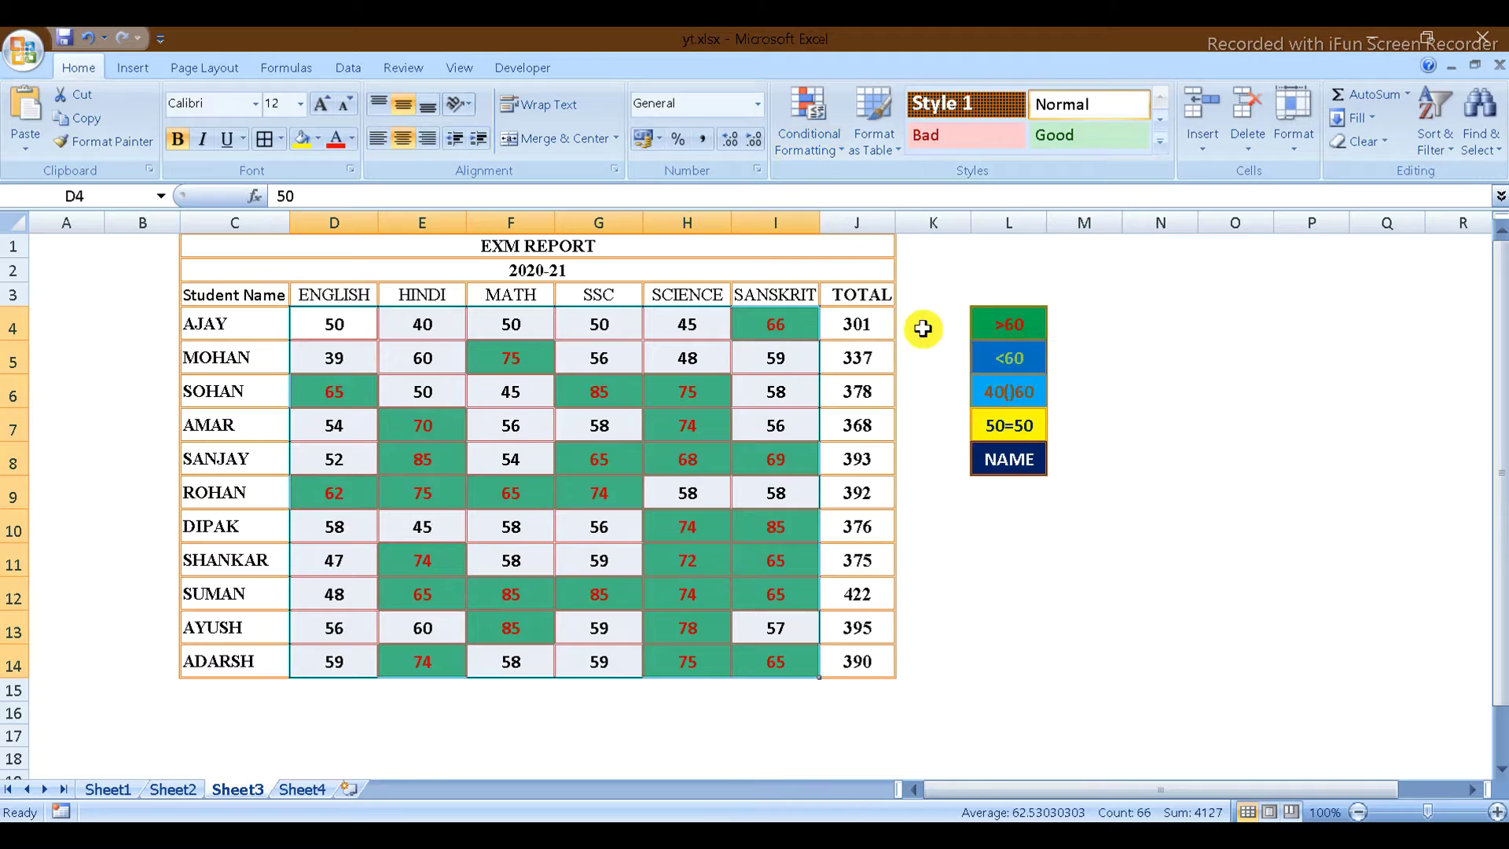
pyautogui.click(1241, 478)
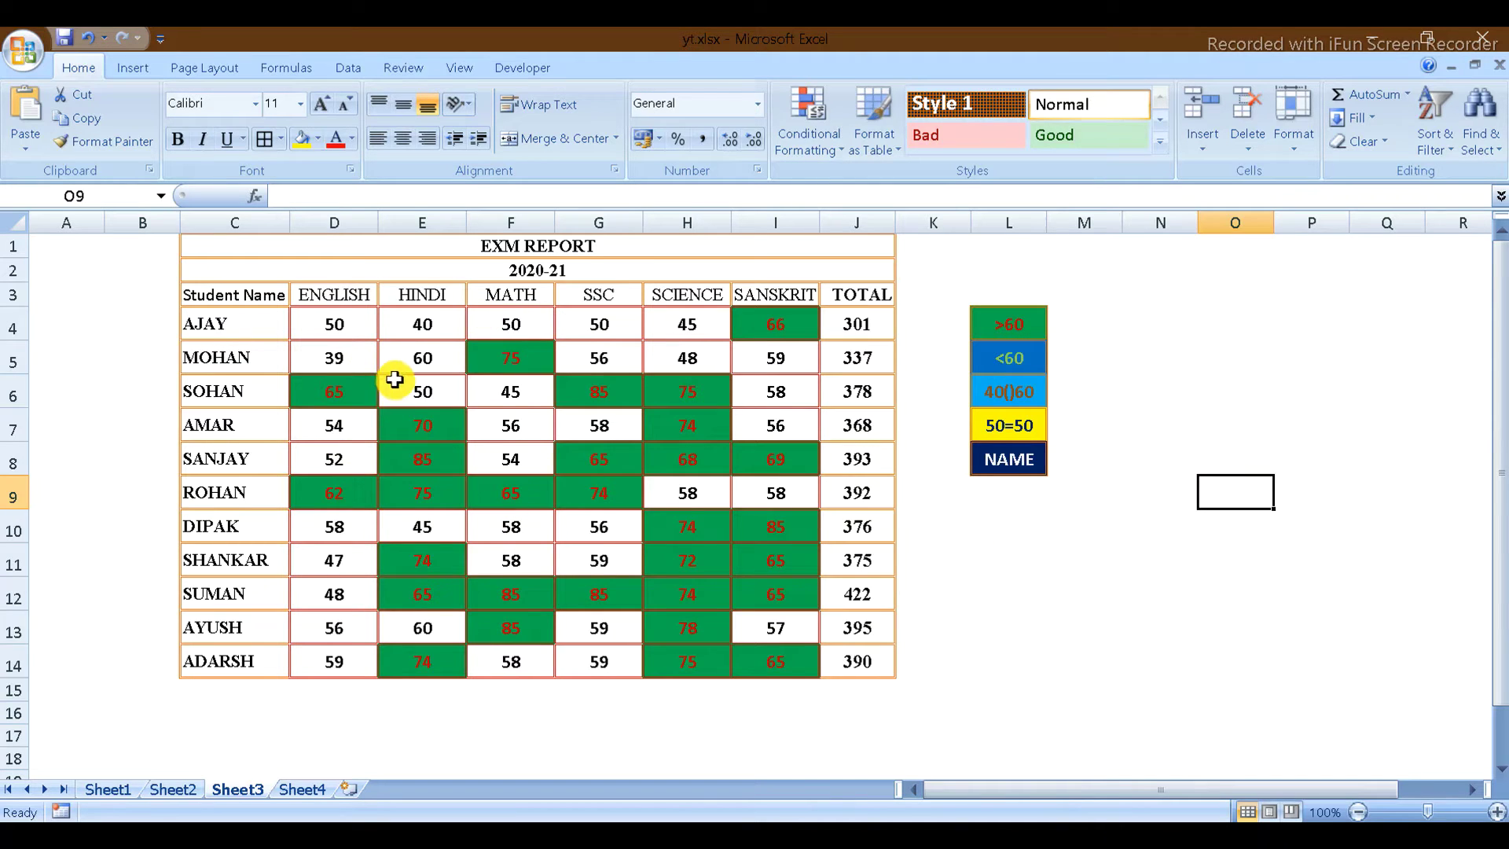
pyautogui.click(334, 317)
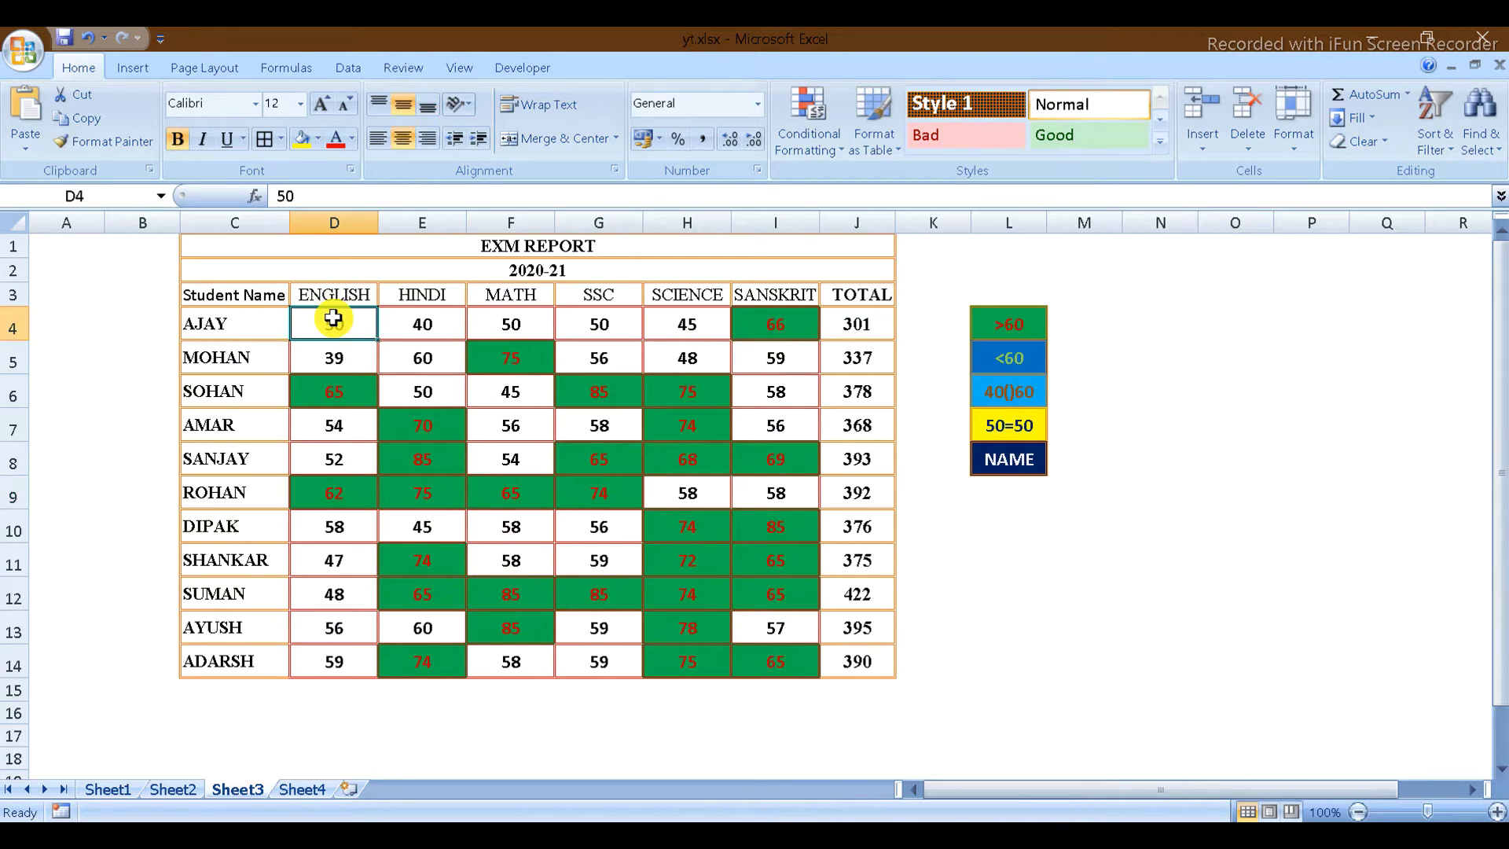
pyautogui.hotkey('shift', 'Right')
pyautogui.hotkey('shift', 'Right')
pyautogui.hotkey('shift', 'Right')
pyautogui.hotkey('shift', 'Right')
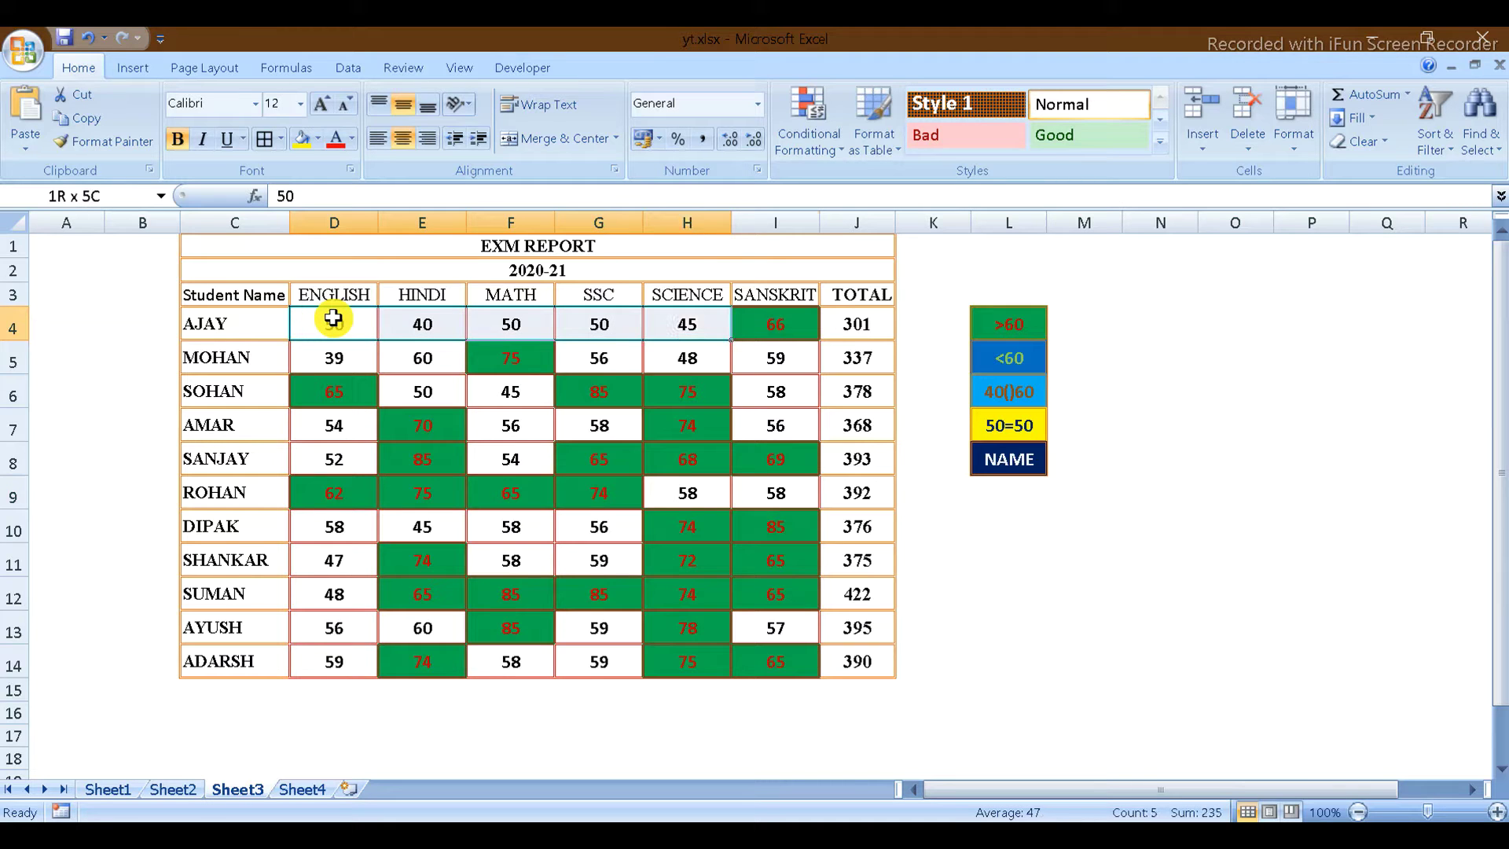
pyautogui.hotkey('shift', 'Right')
pyautogui.hotkey('ctrl', 'shift', 'Down')
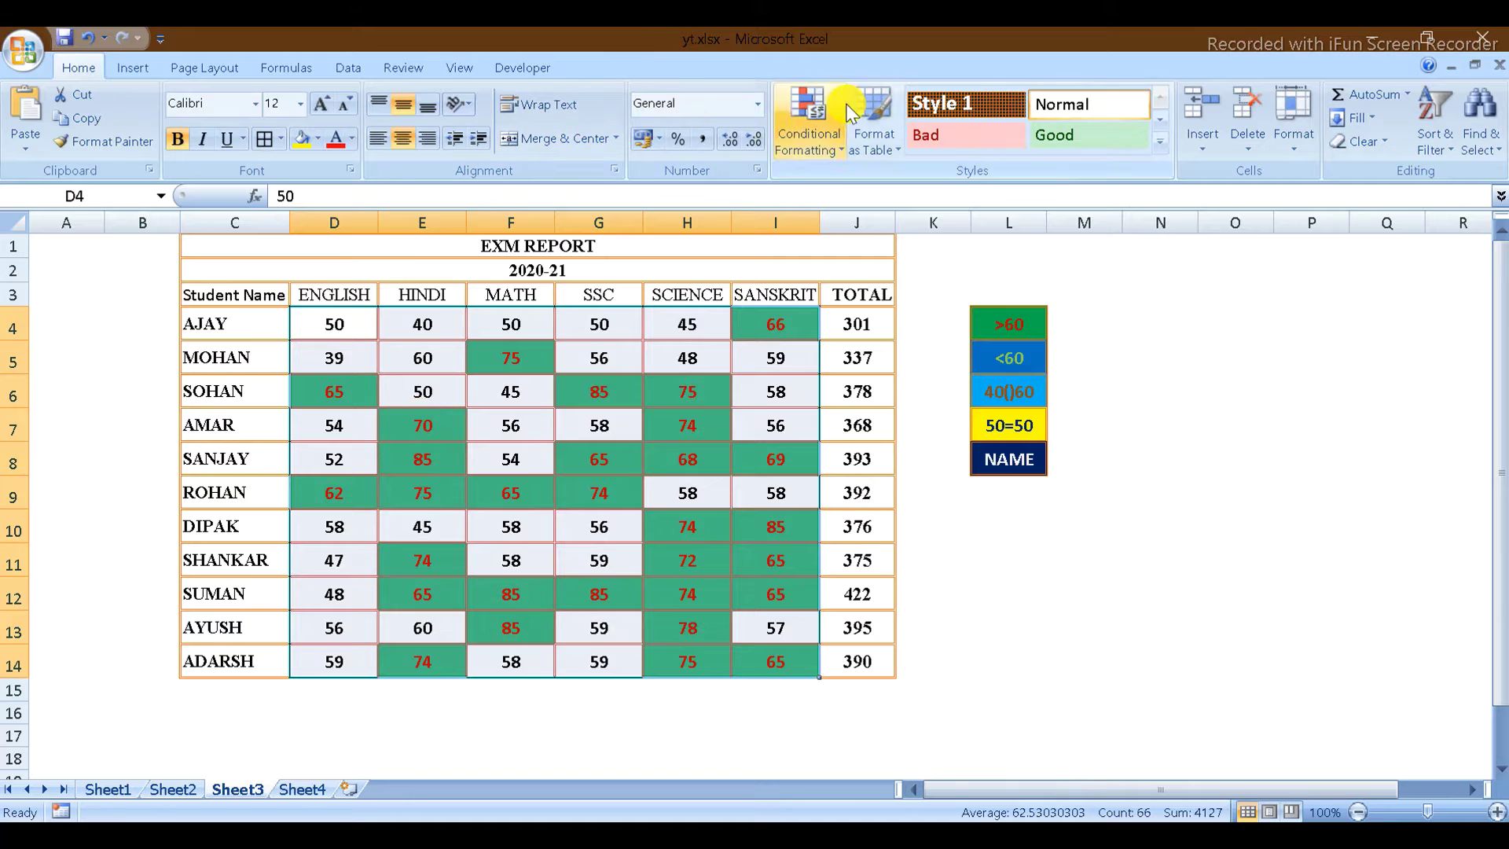
# Create a Less Than rule with threshold 60 using a custom format.
pyautogui.click(842, 134)
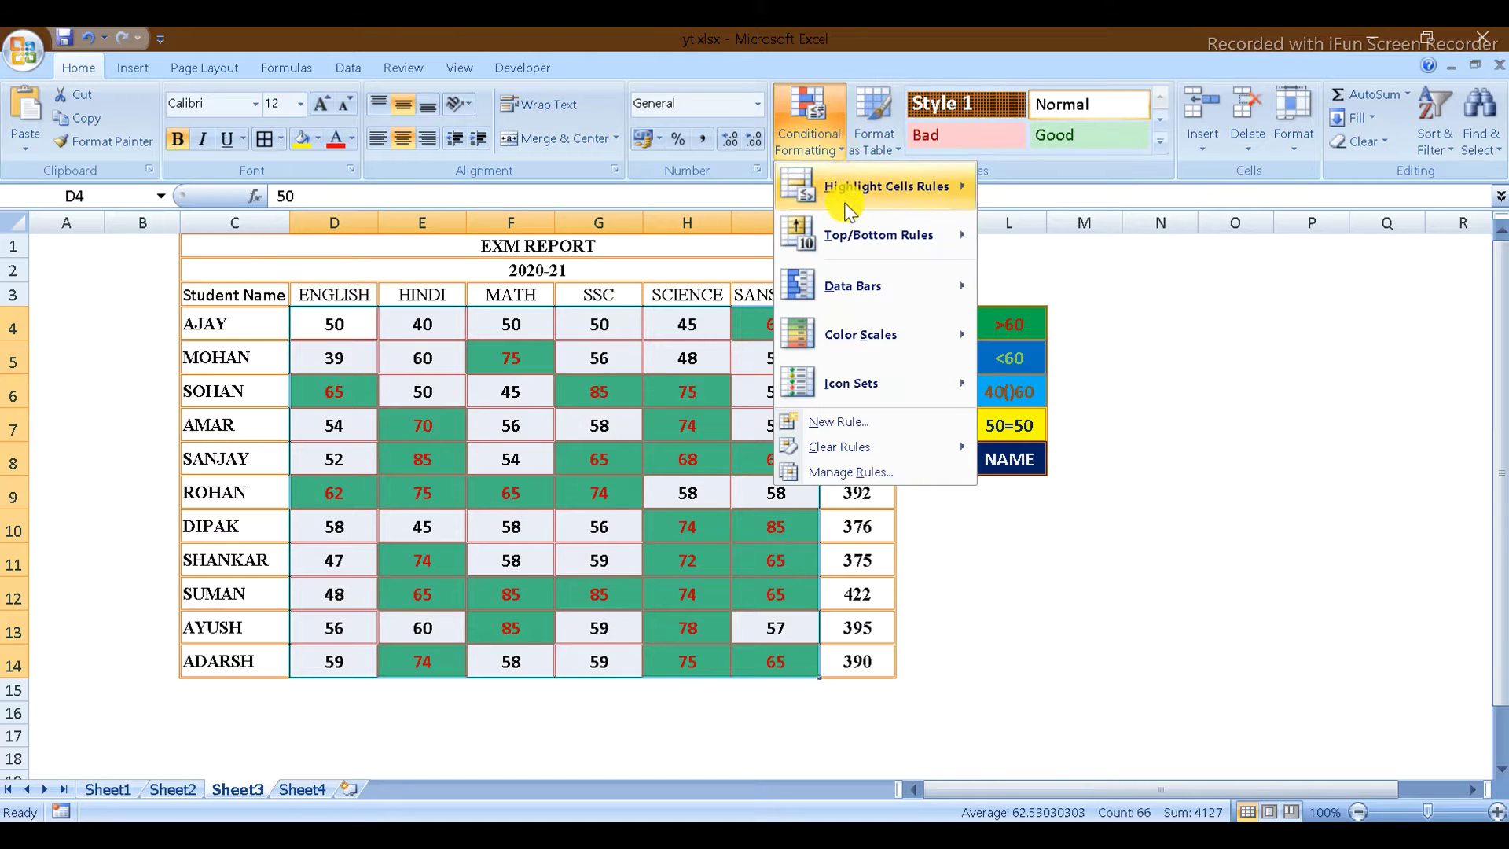
pyautogui.click(1070, 258)
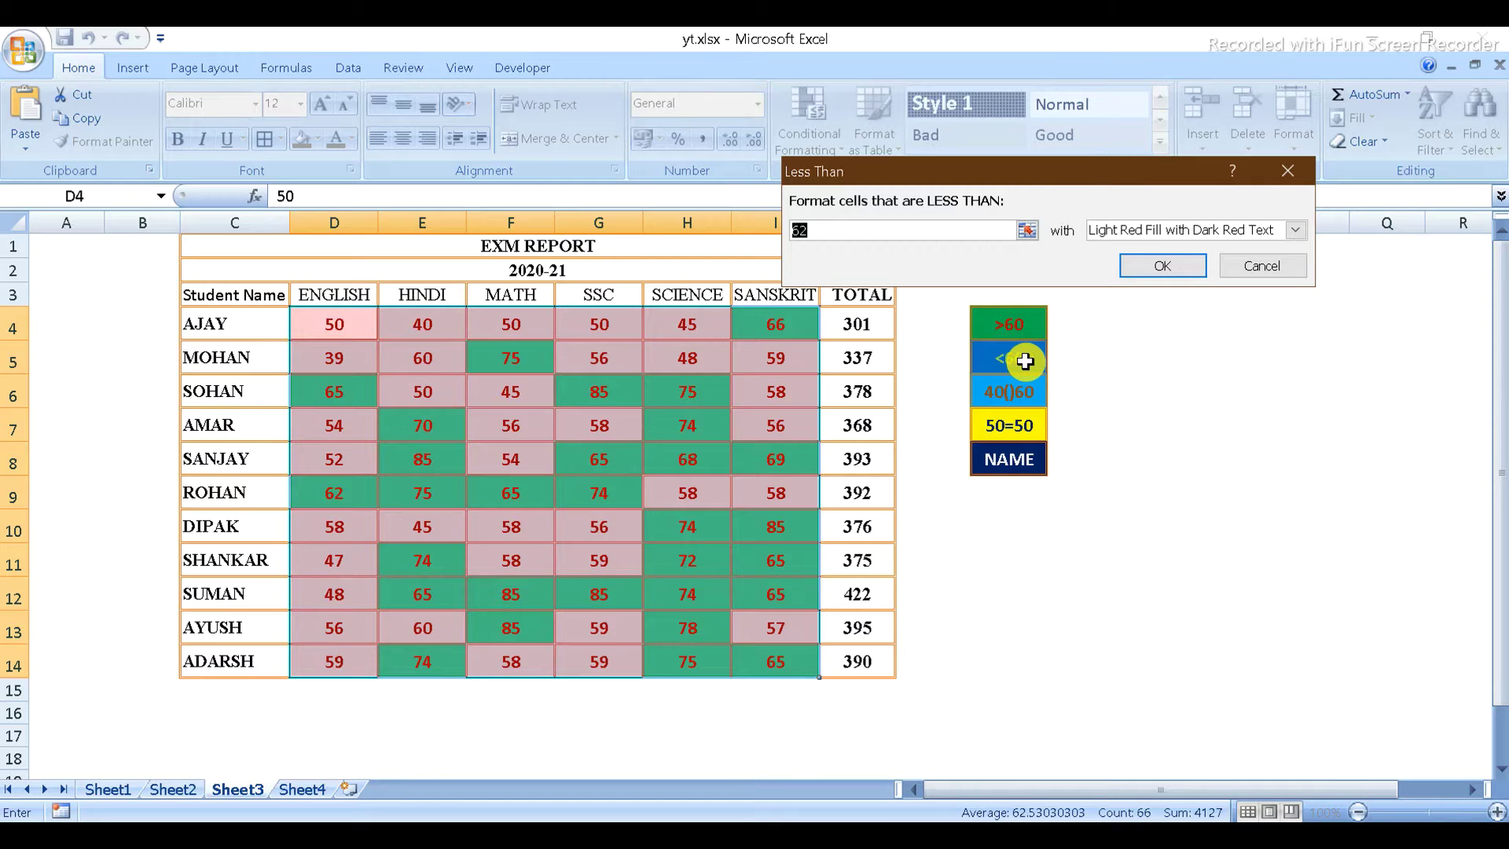
pyautogui.press('BackSpace')
pyautogui.write('60')
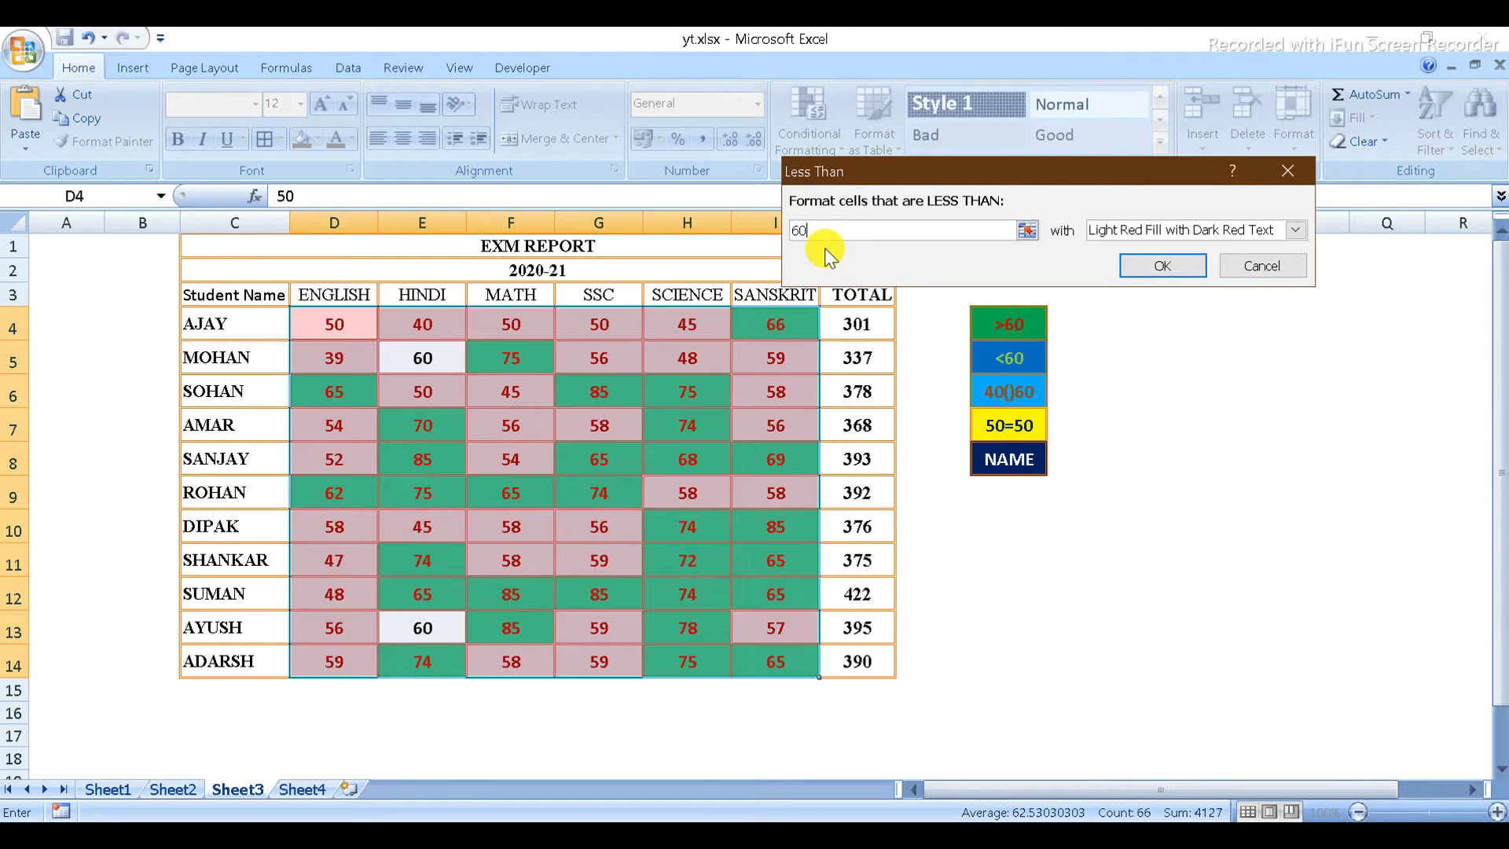
pyautogui.click(1294, 230)
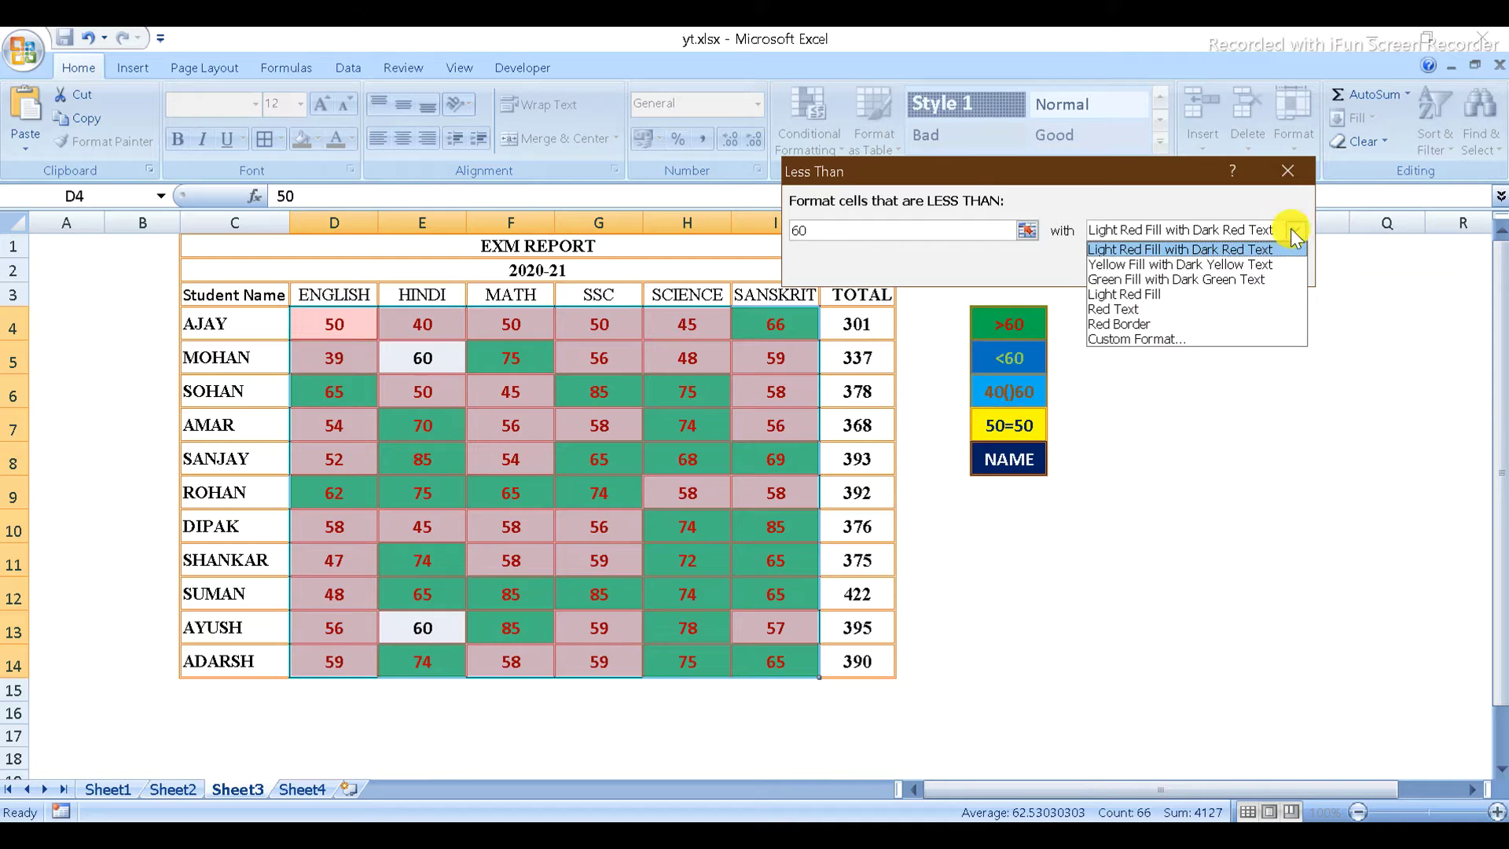
pyautogui.click(1162, 339)
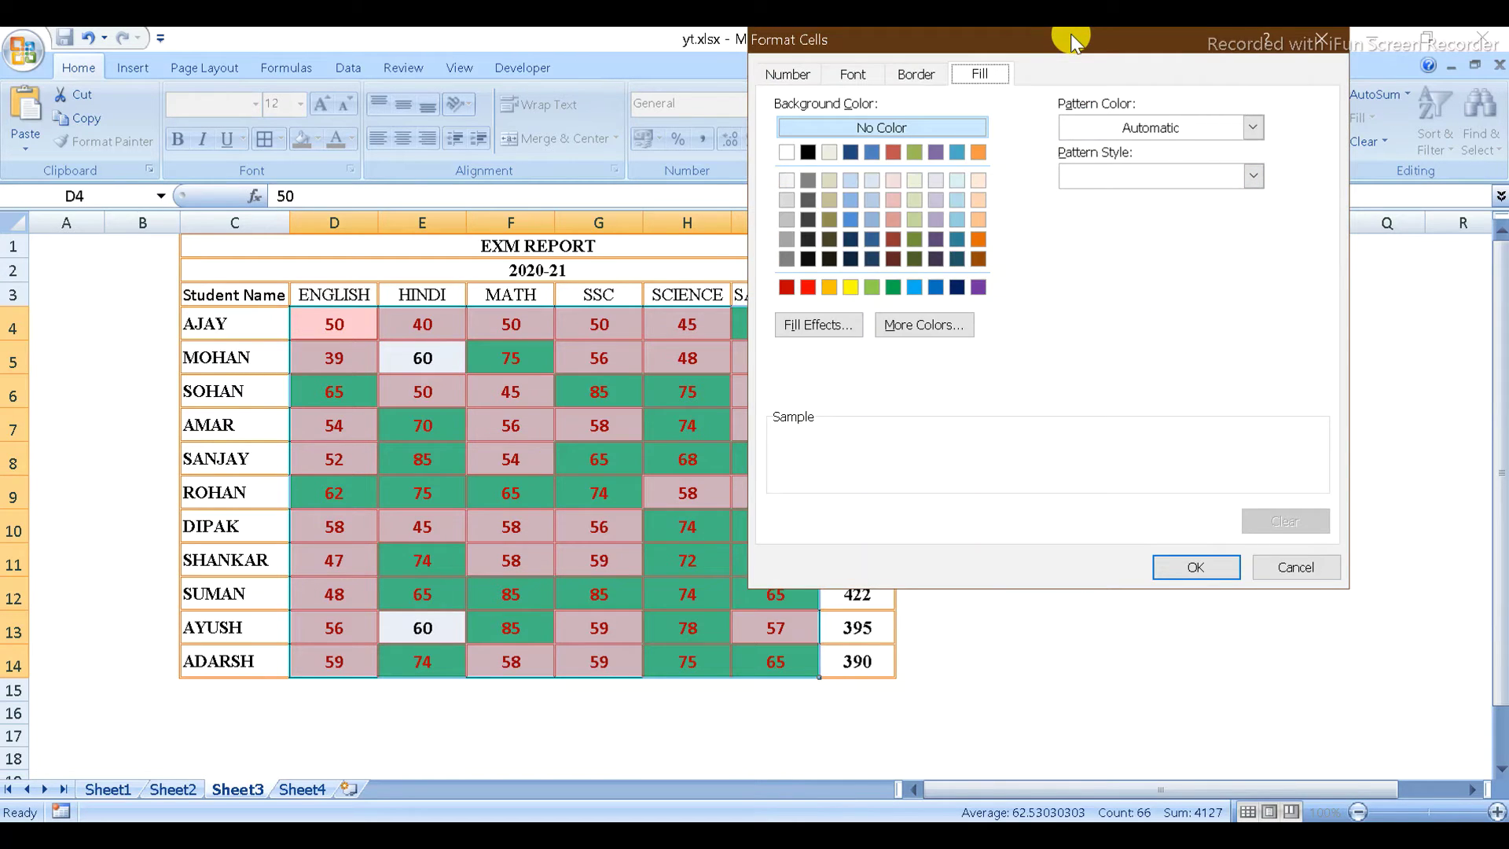
# Format below-60 scores with a blue fill and light green text, and apply the rule.
pyautogui.moveTo(1071, 38); pyautogui.dragTo(432, 75)
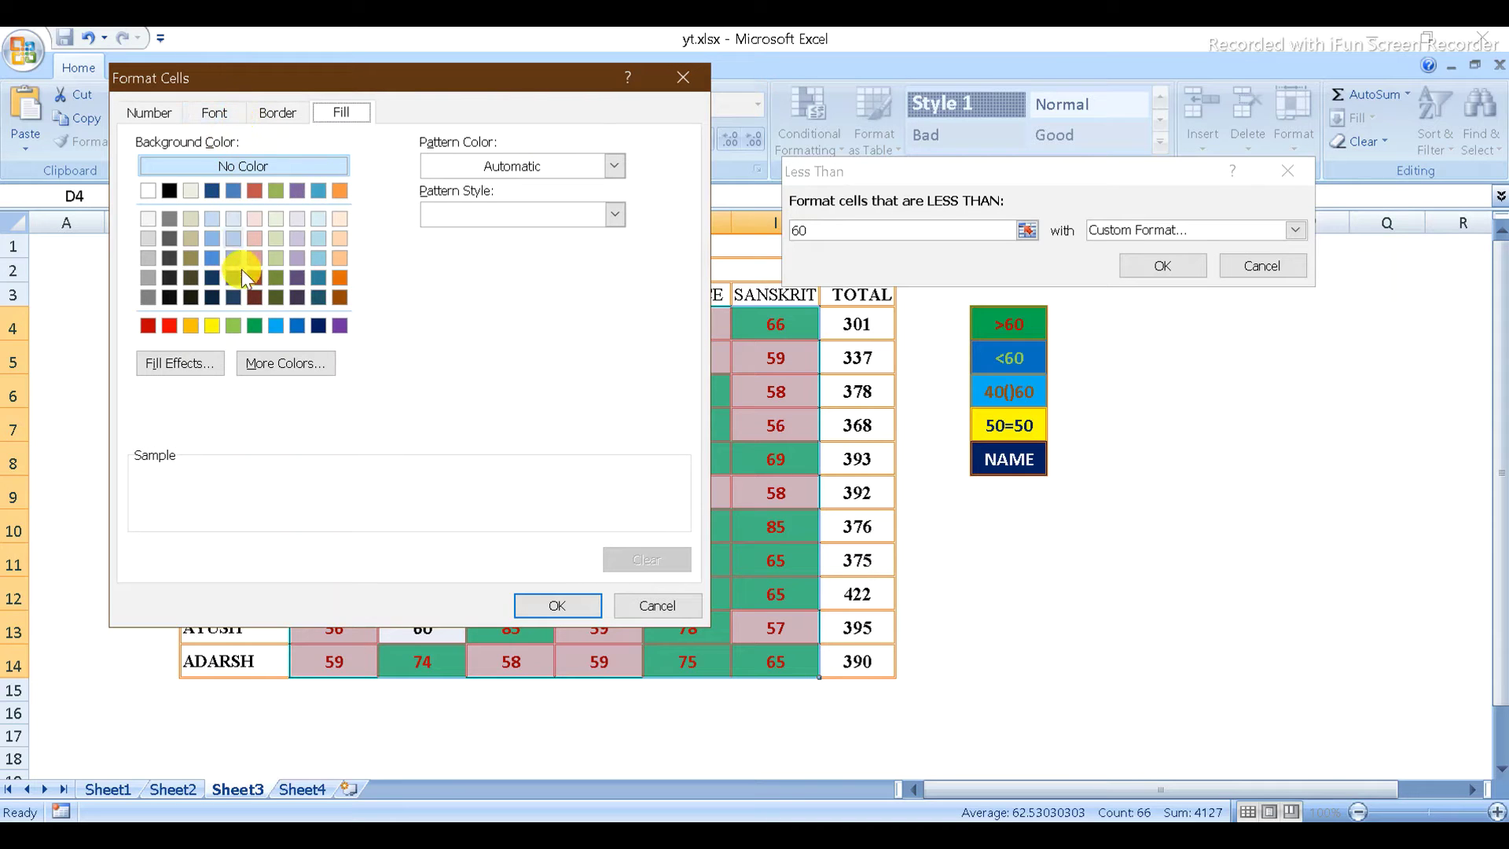
pyautogui.click(295, 323)
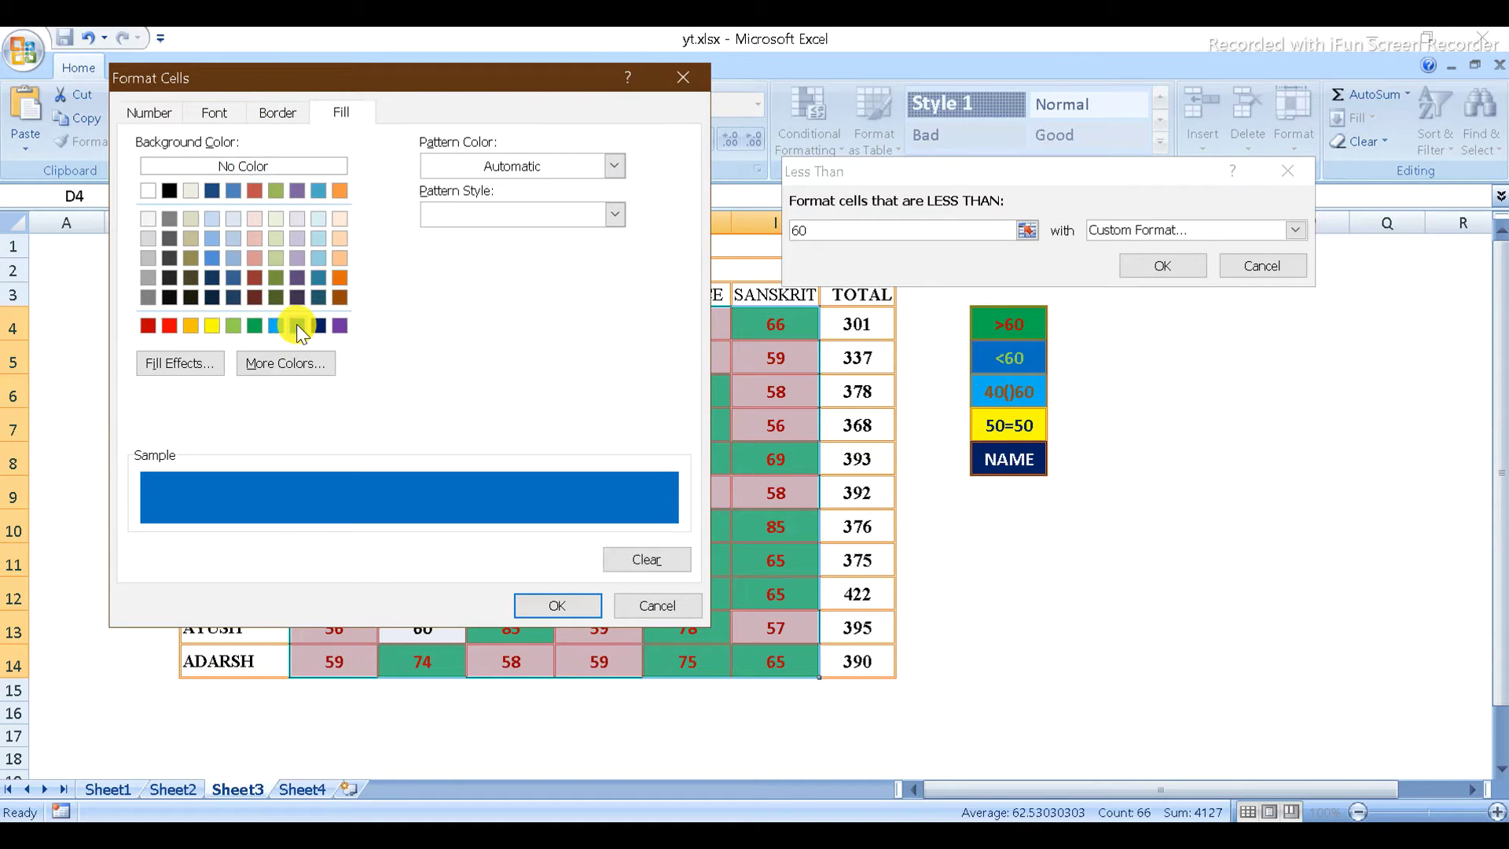
pyautogui.click(214, 114)
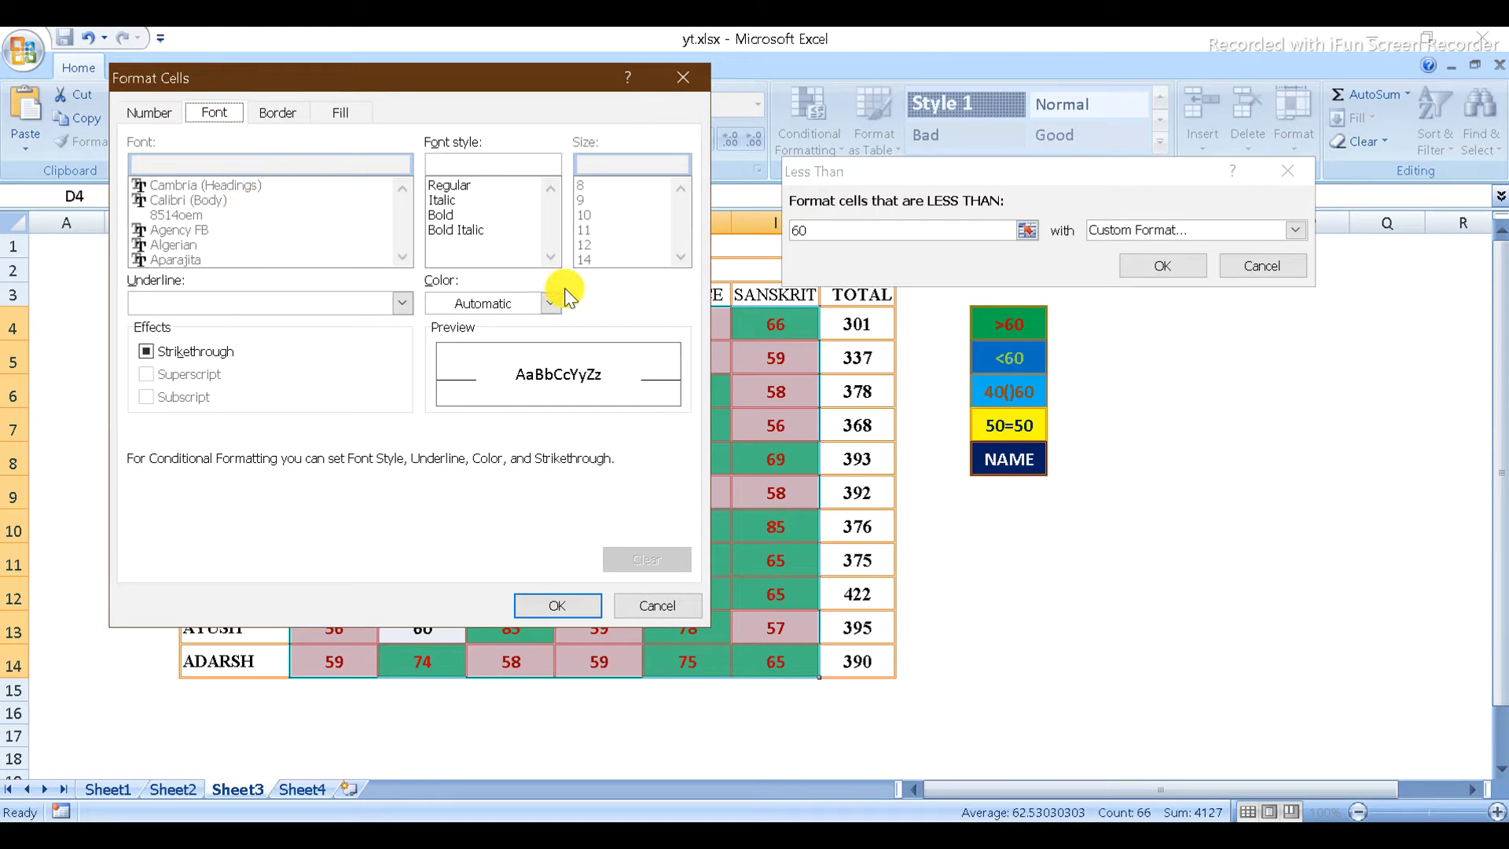
pyautogui.click(552, 304)
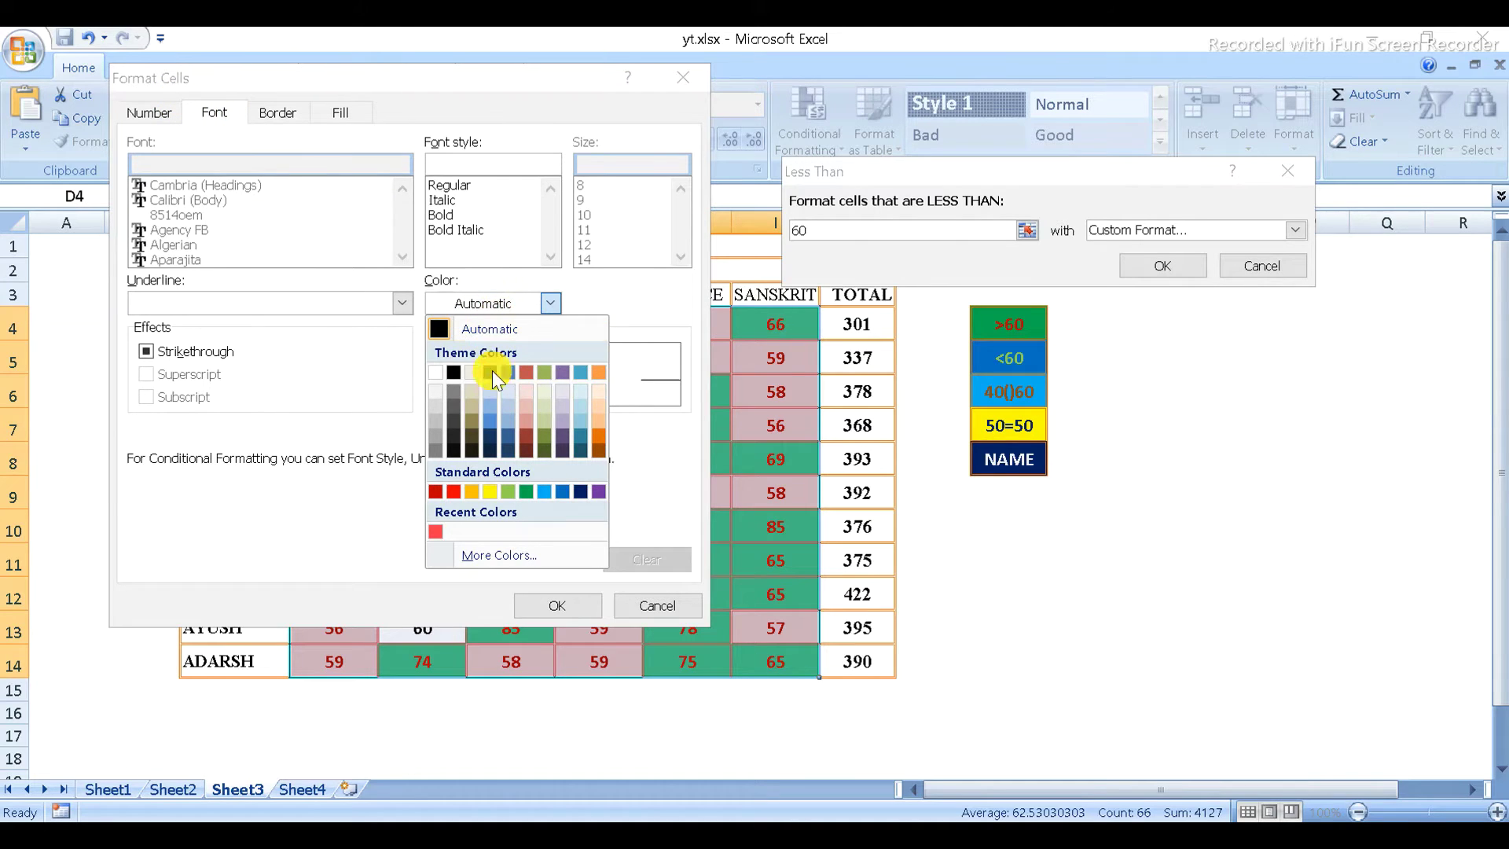
pyautogui.click(511, 490)
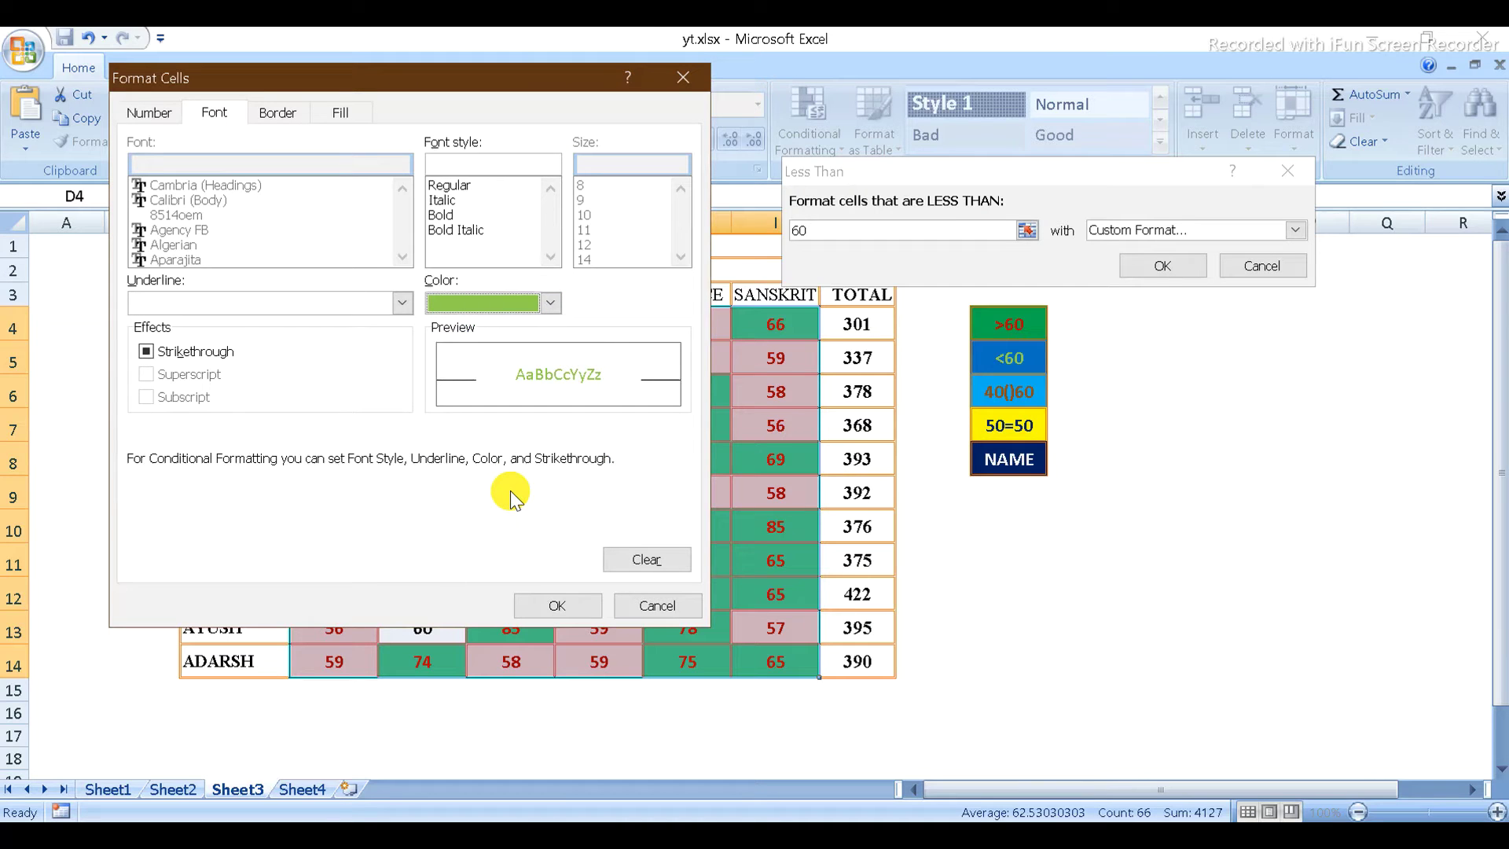
pyautogui.click(561, 604)
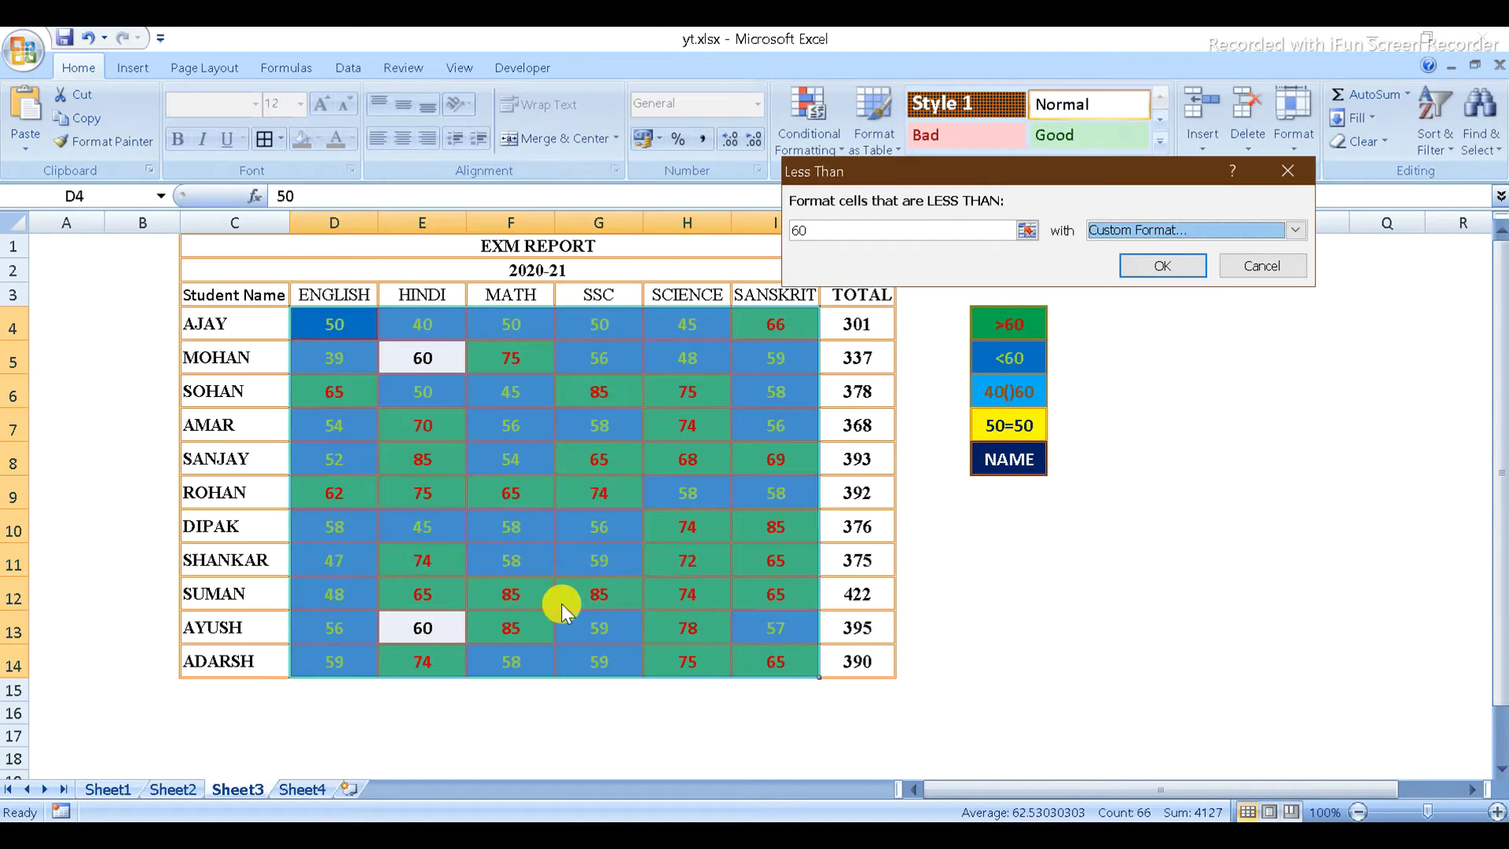
pyautogui.click(1158, 262)
# Review the new colours, then select the score range D4:I14 again.
pyautogui.click(1156, 454)
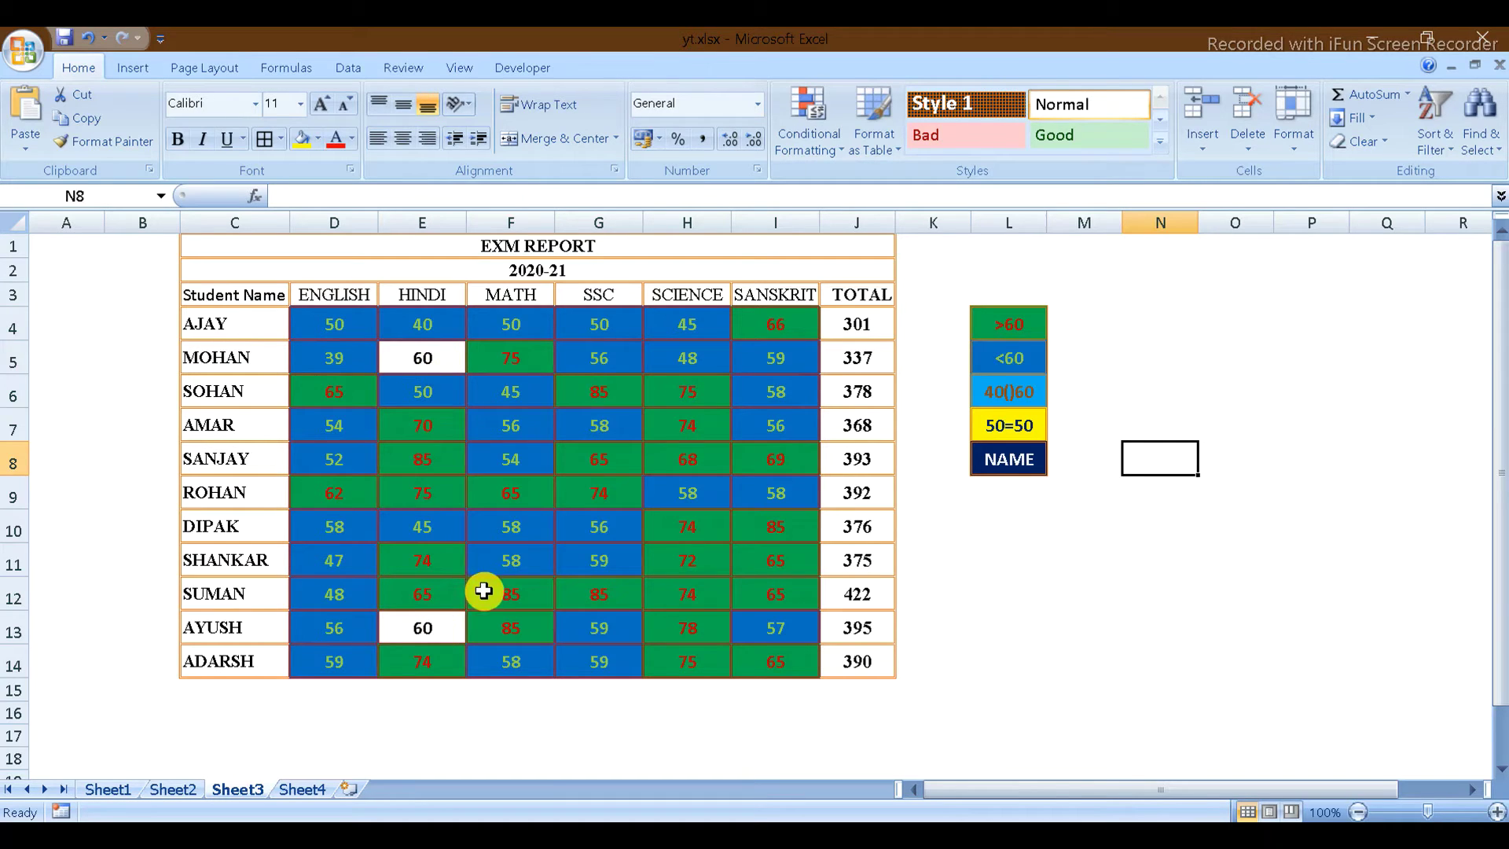
pyautogui.click(1019, 324)
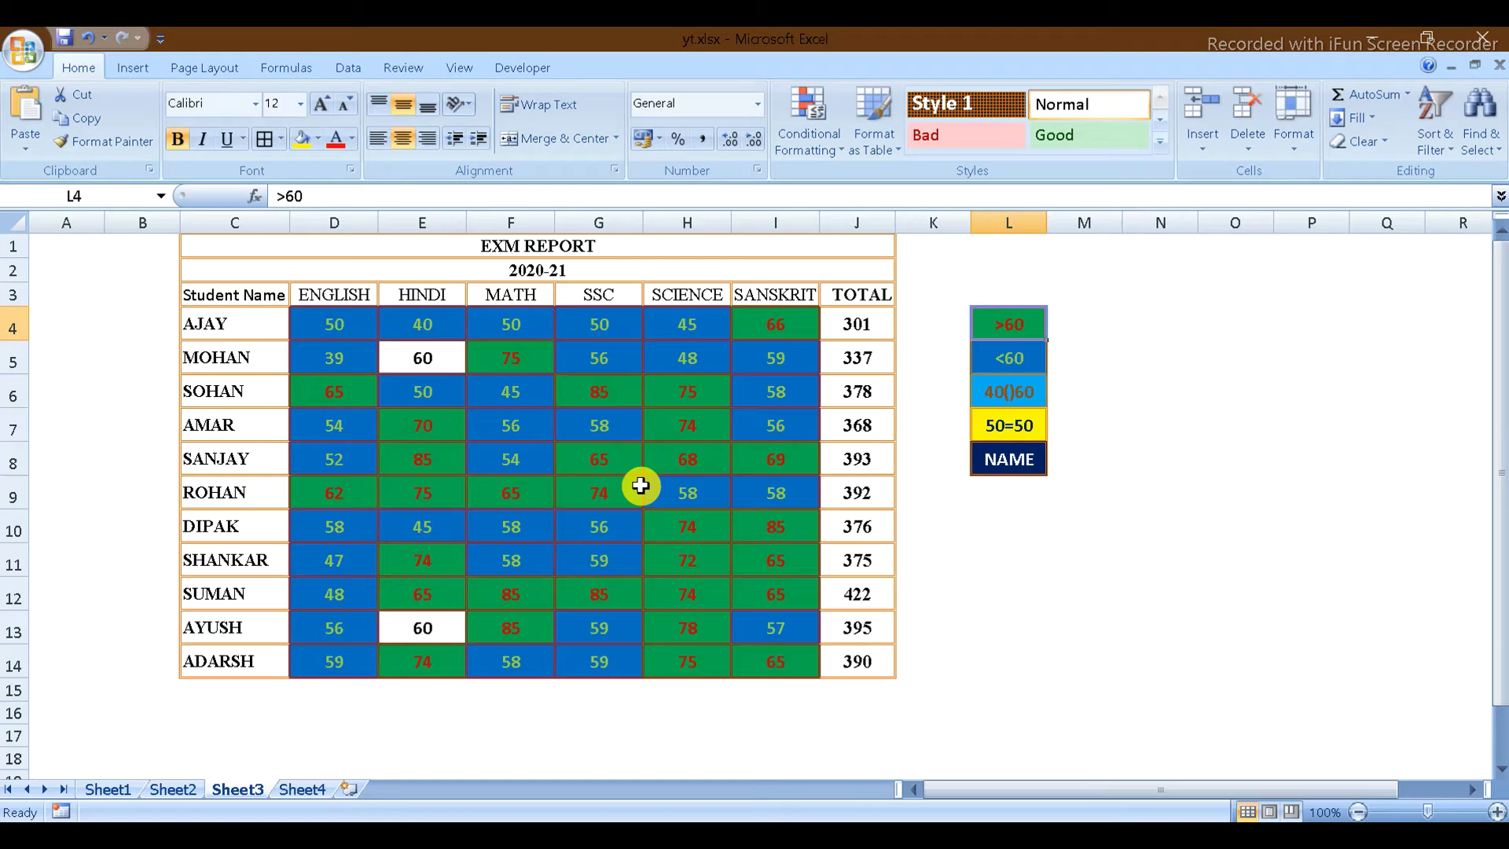
pyautogui.click(350, 320)
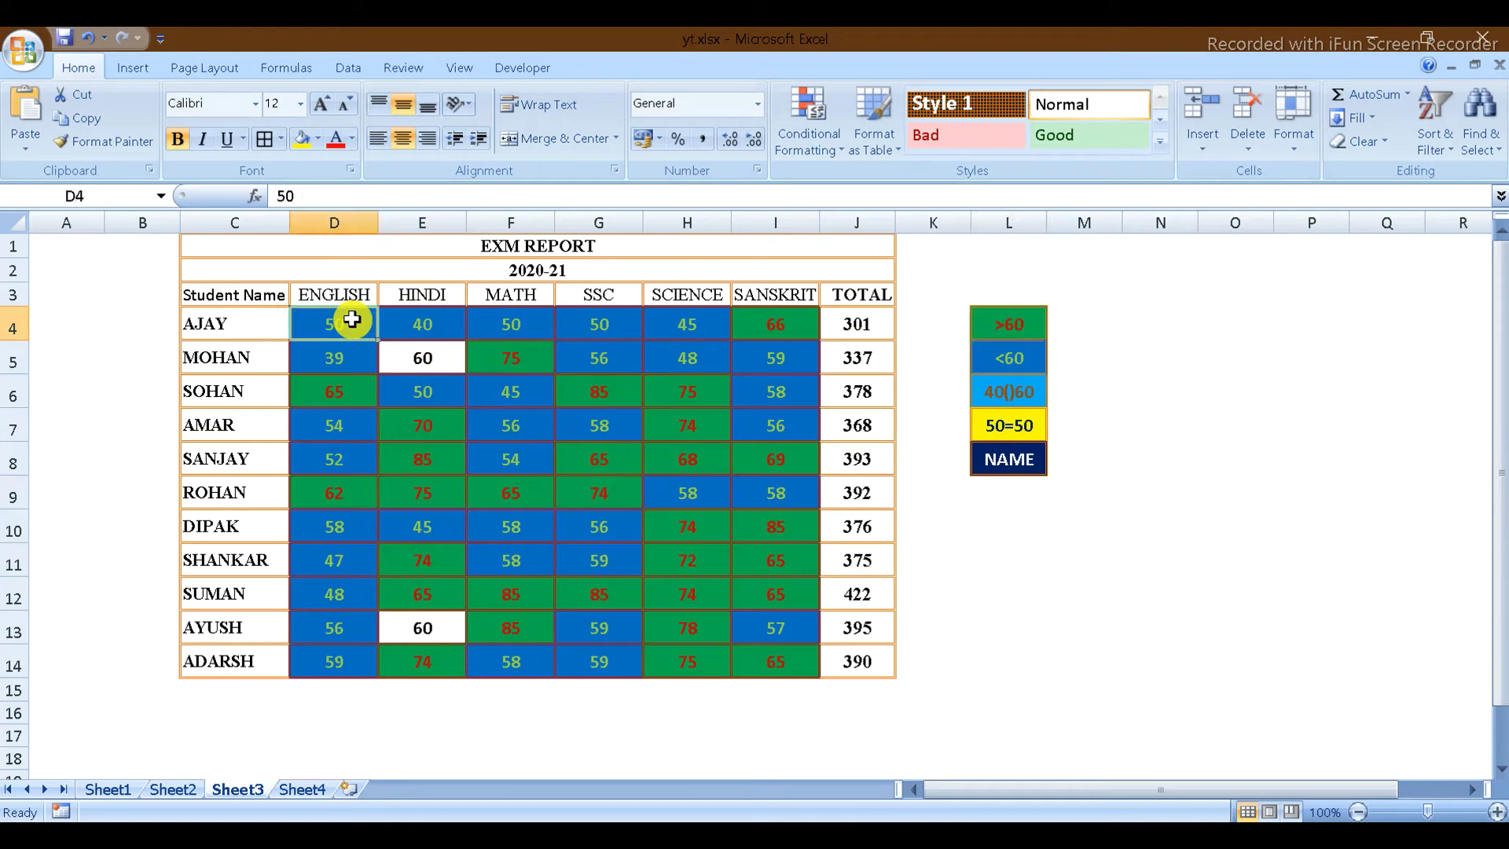
pyautogui.hotkey('ctrl', 'shift', 'Right')
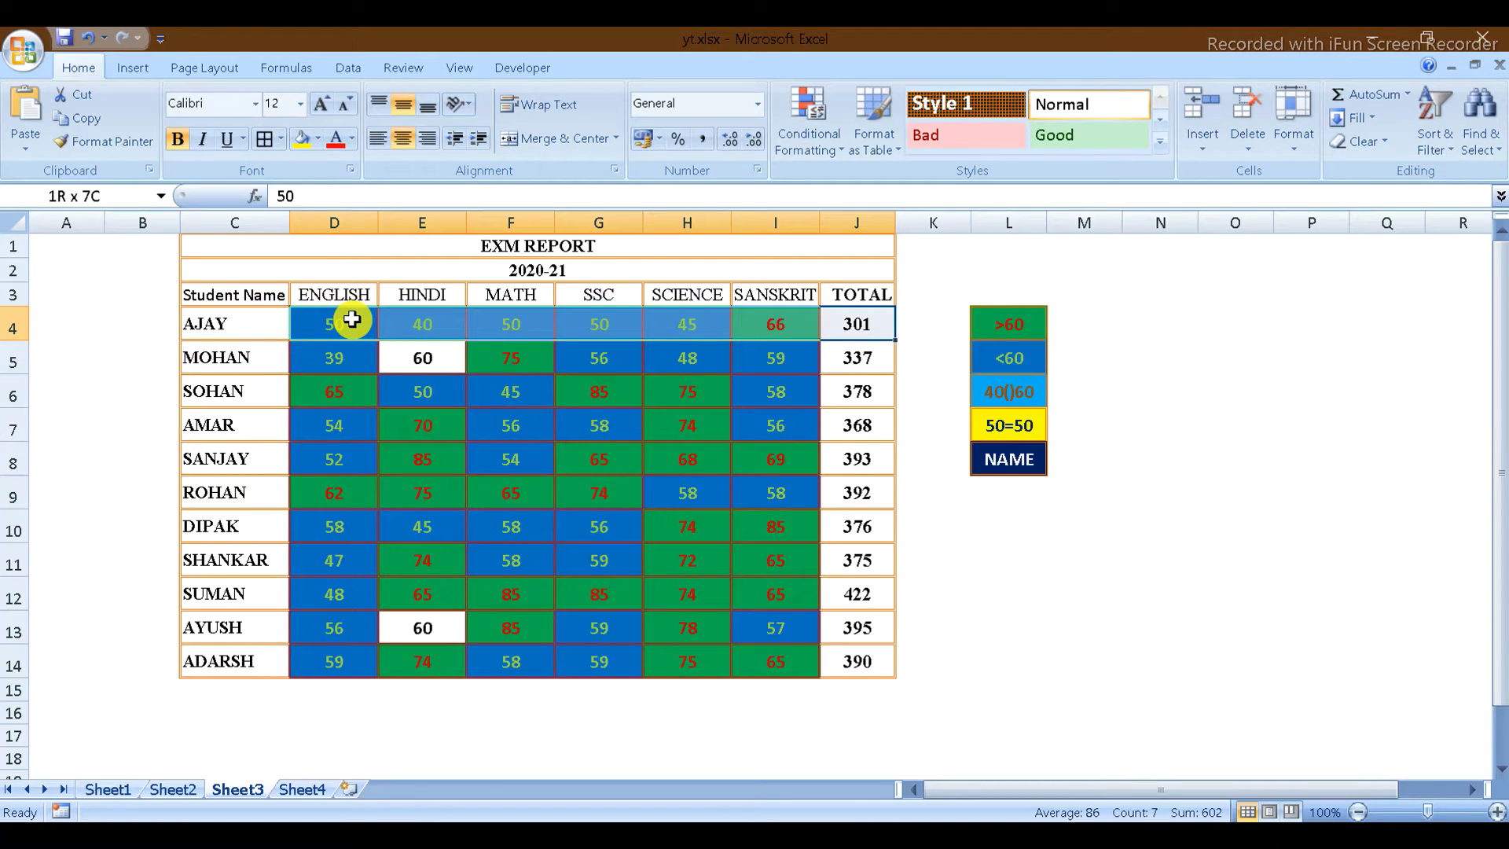
pyautogui.hotkey('shift', 'Left')
pyautogui.hotkey('ctrl', 'shift', 'Down')
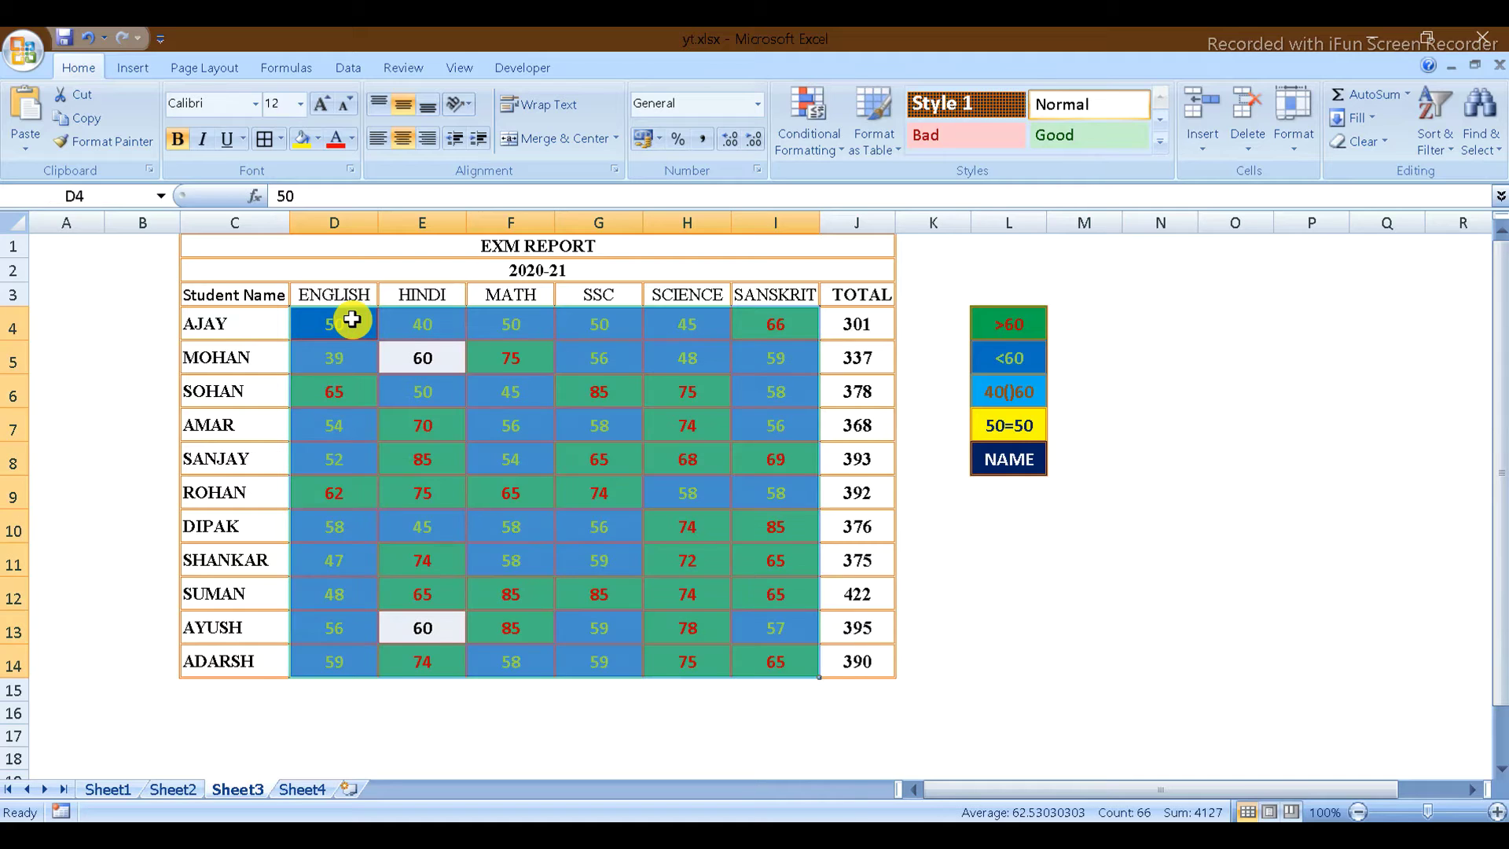
# Draft a Between rule with limits 40 and 65 and open its format list.
pyautogui.click(835, 148)
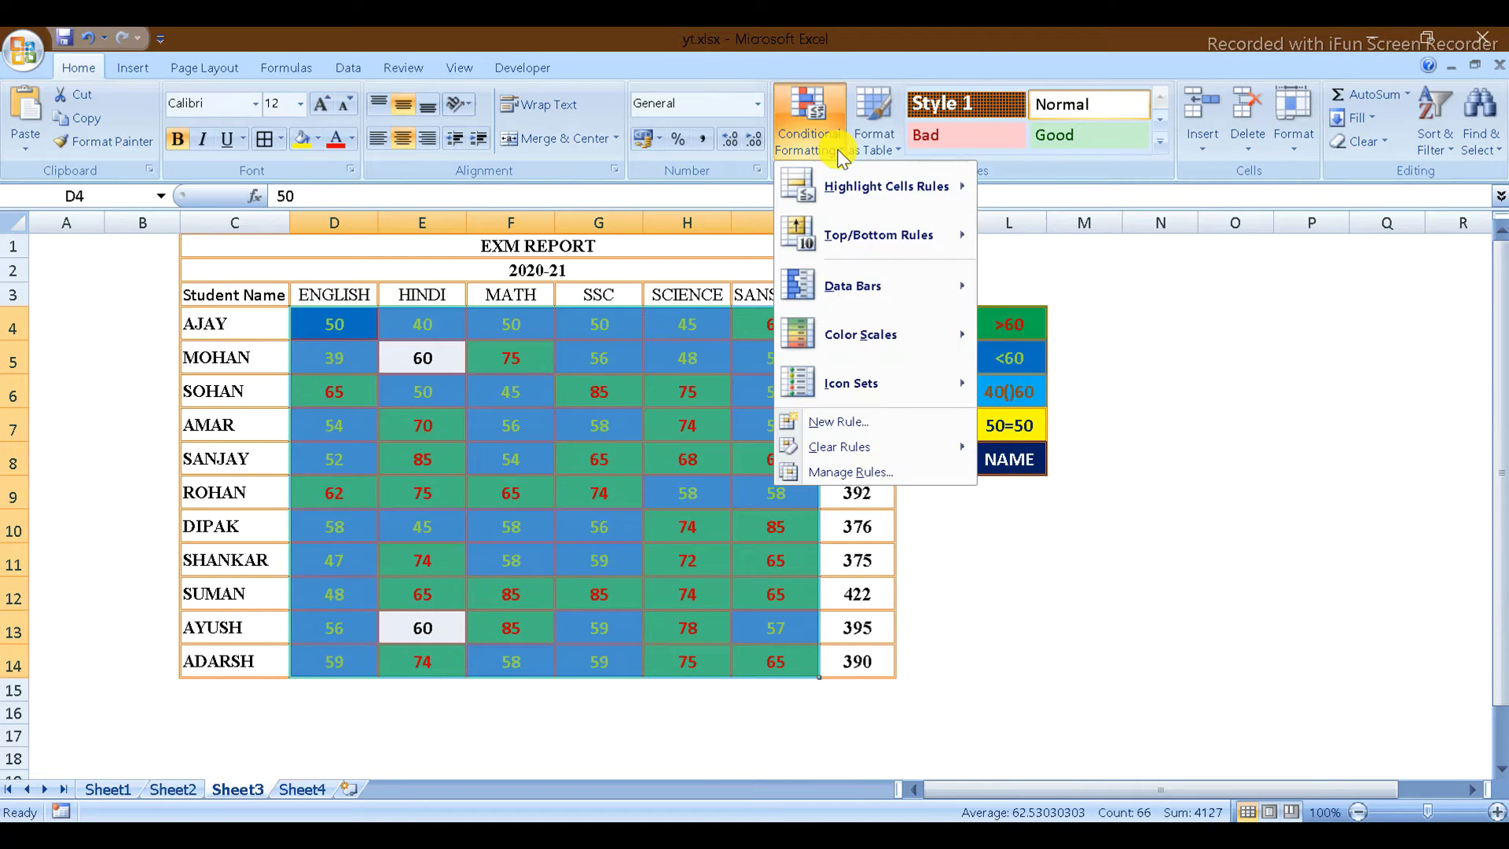
pyautogui.moveTo(878, 186)
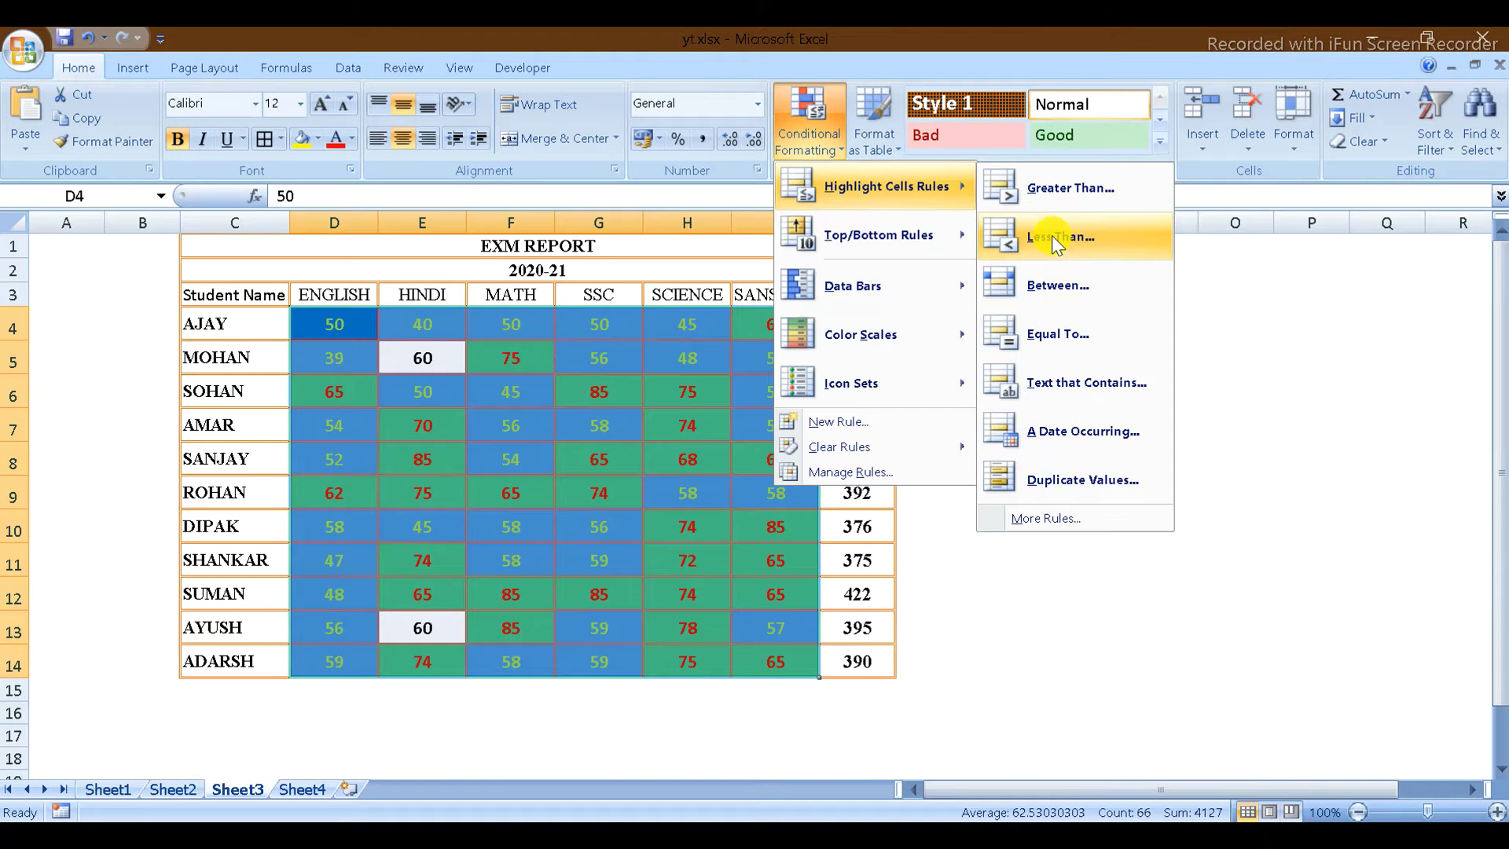
pyautogui.click(1033, 297)
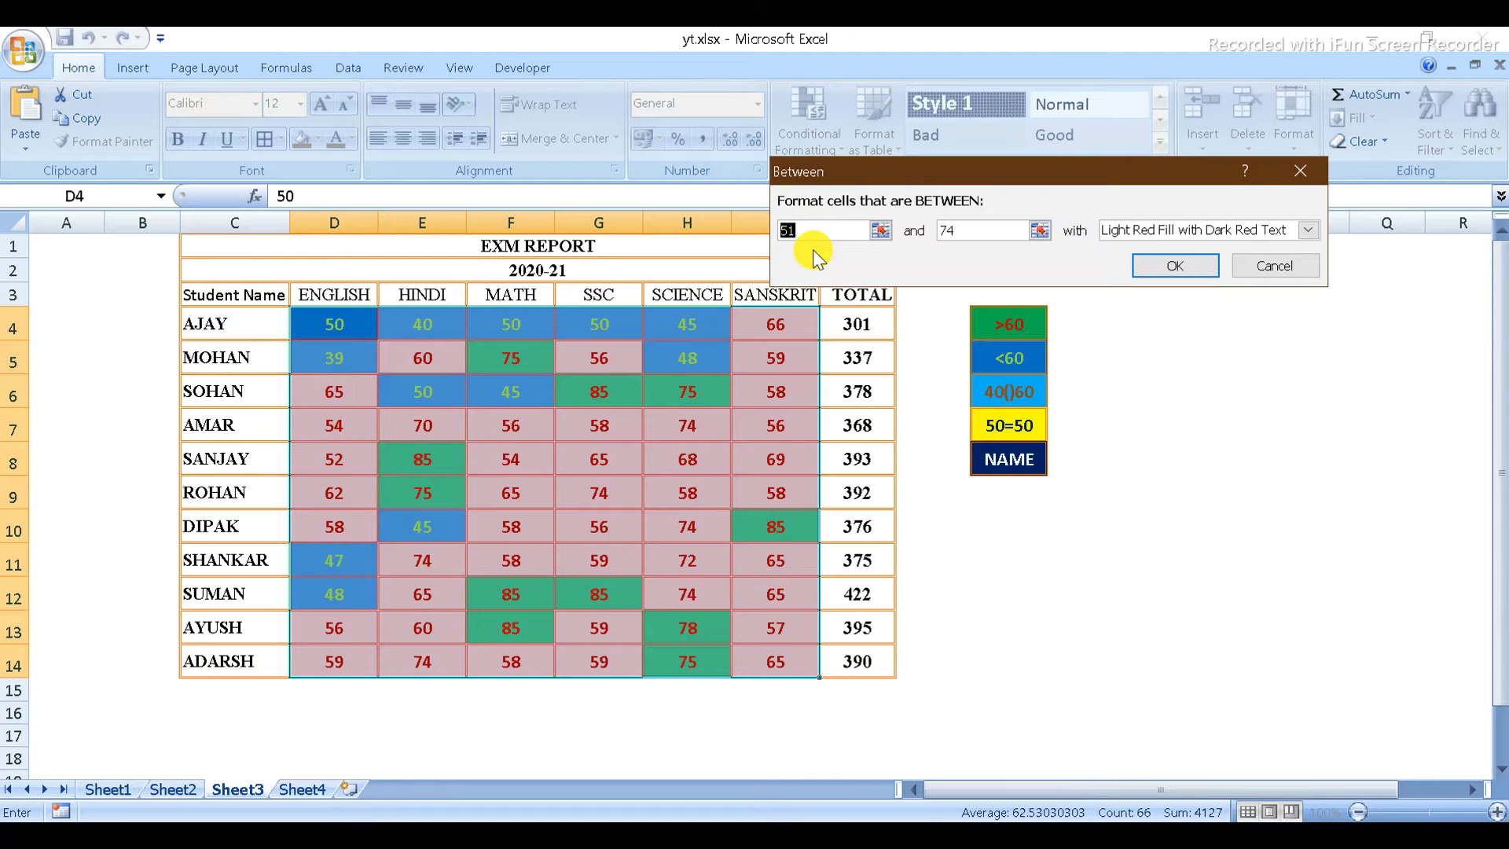
pyautogui.write('40')
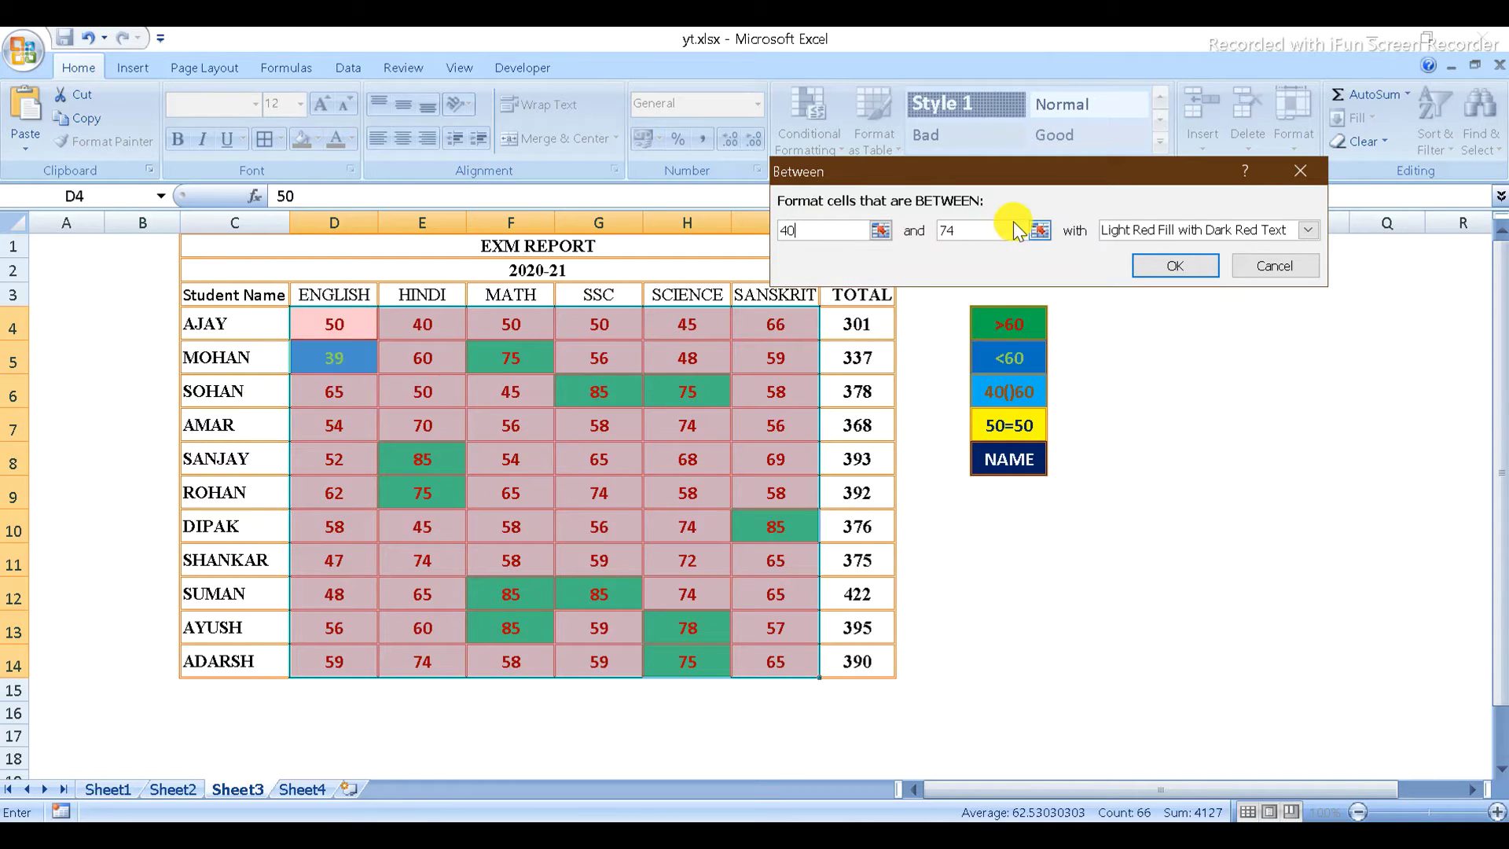
pyautogui.click(992, 231)
pyautogui.press('BackSpace')
pyautogui.press('BackSpace')
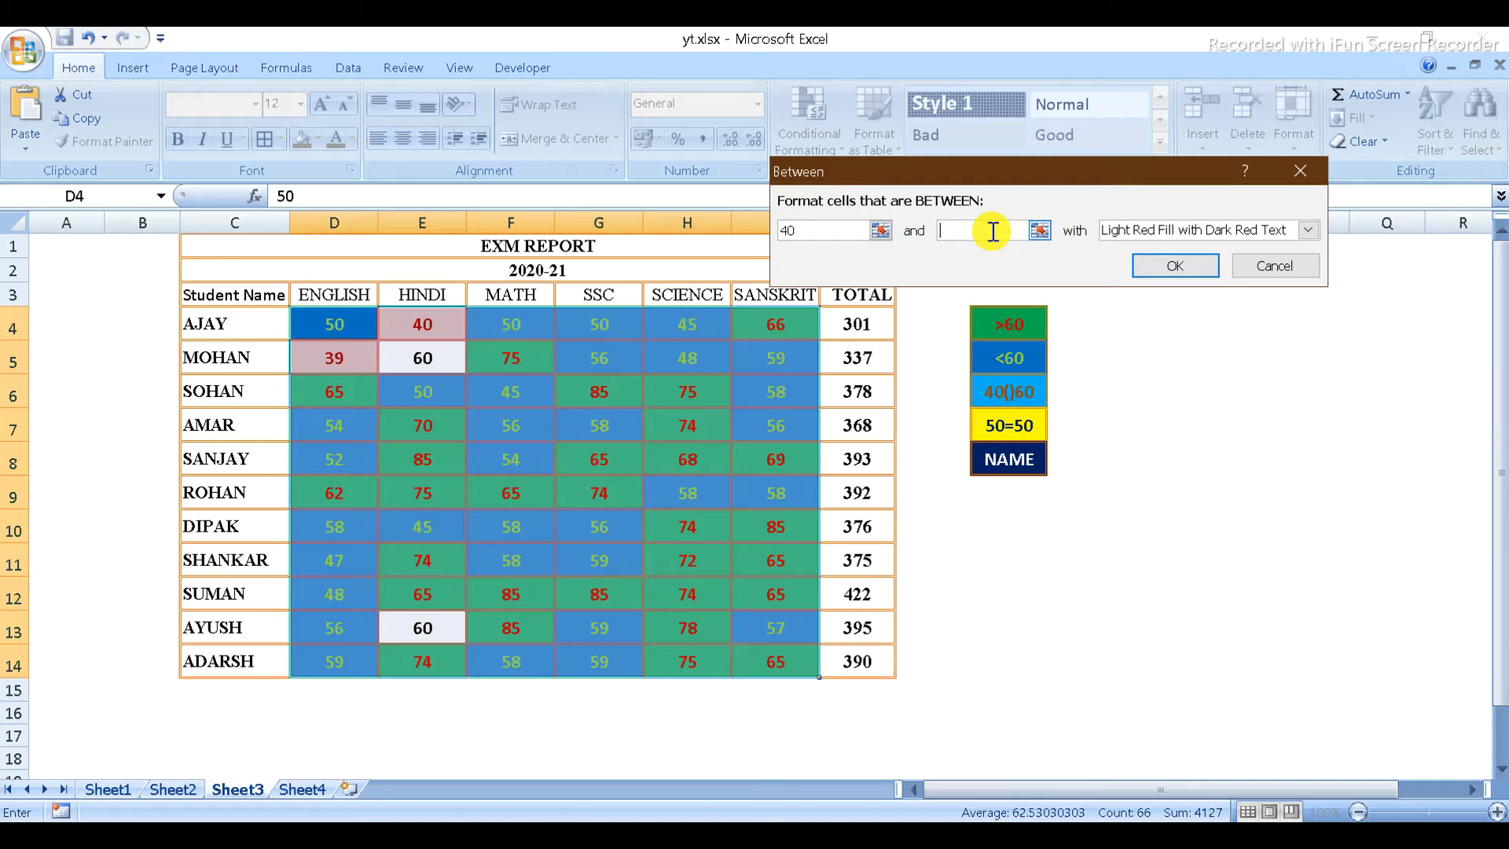
pyautogui.write('65')
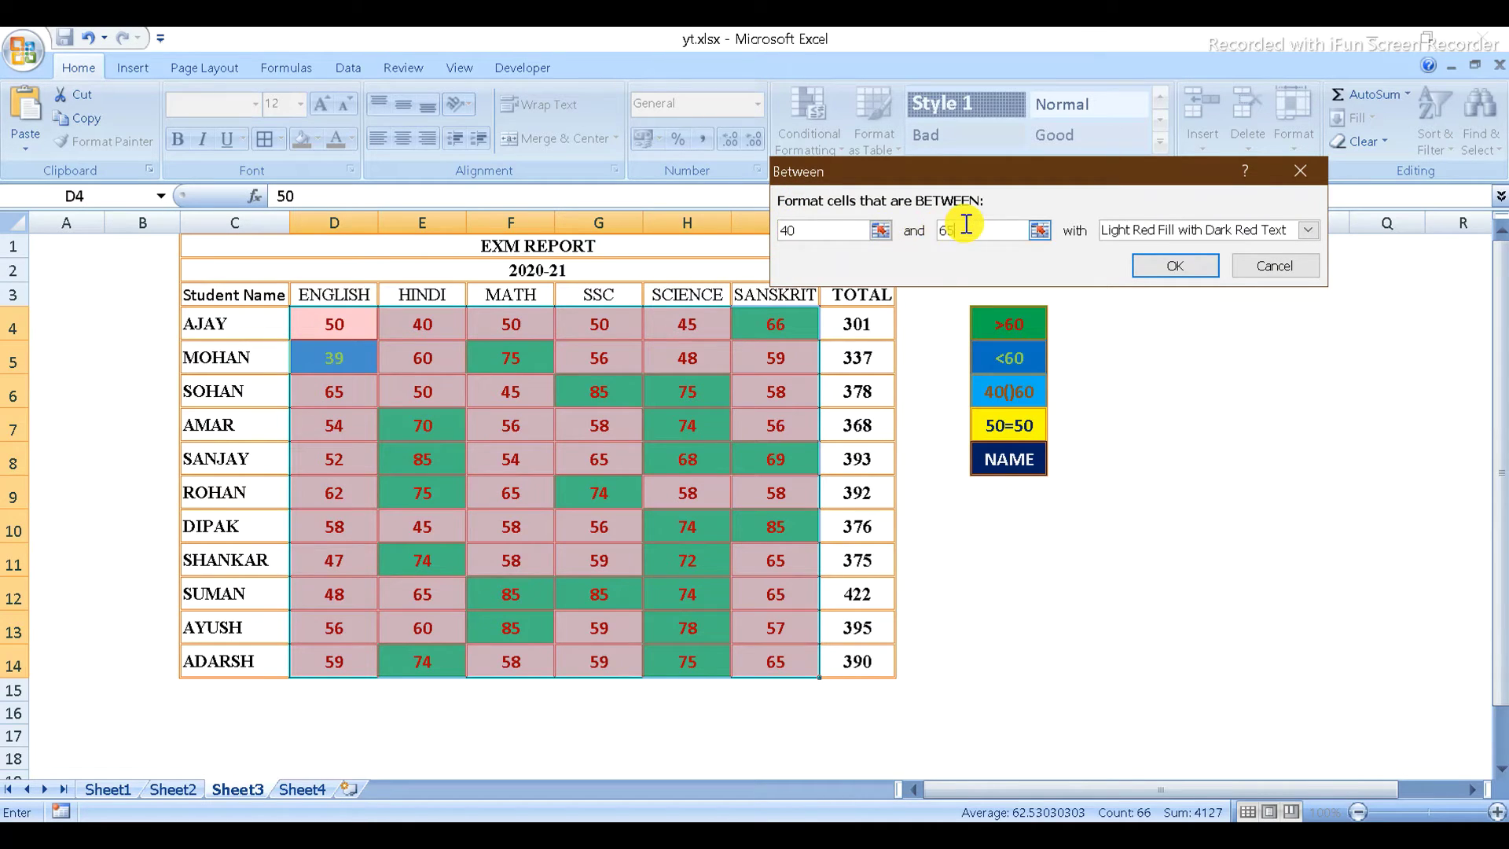
pyautogui.click(1308, 230)
# Give the 40–65 rule dark red text on a light blue fill and apply it.
pyautogui.click(1186, 337)
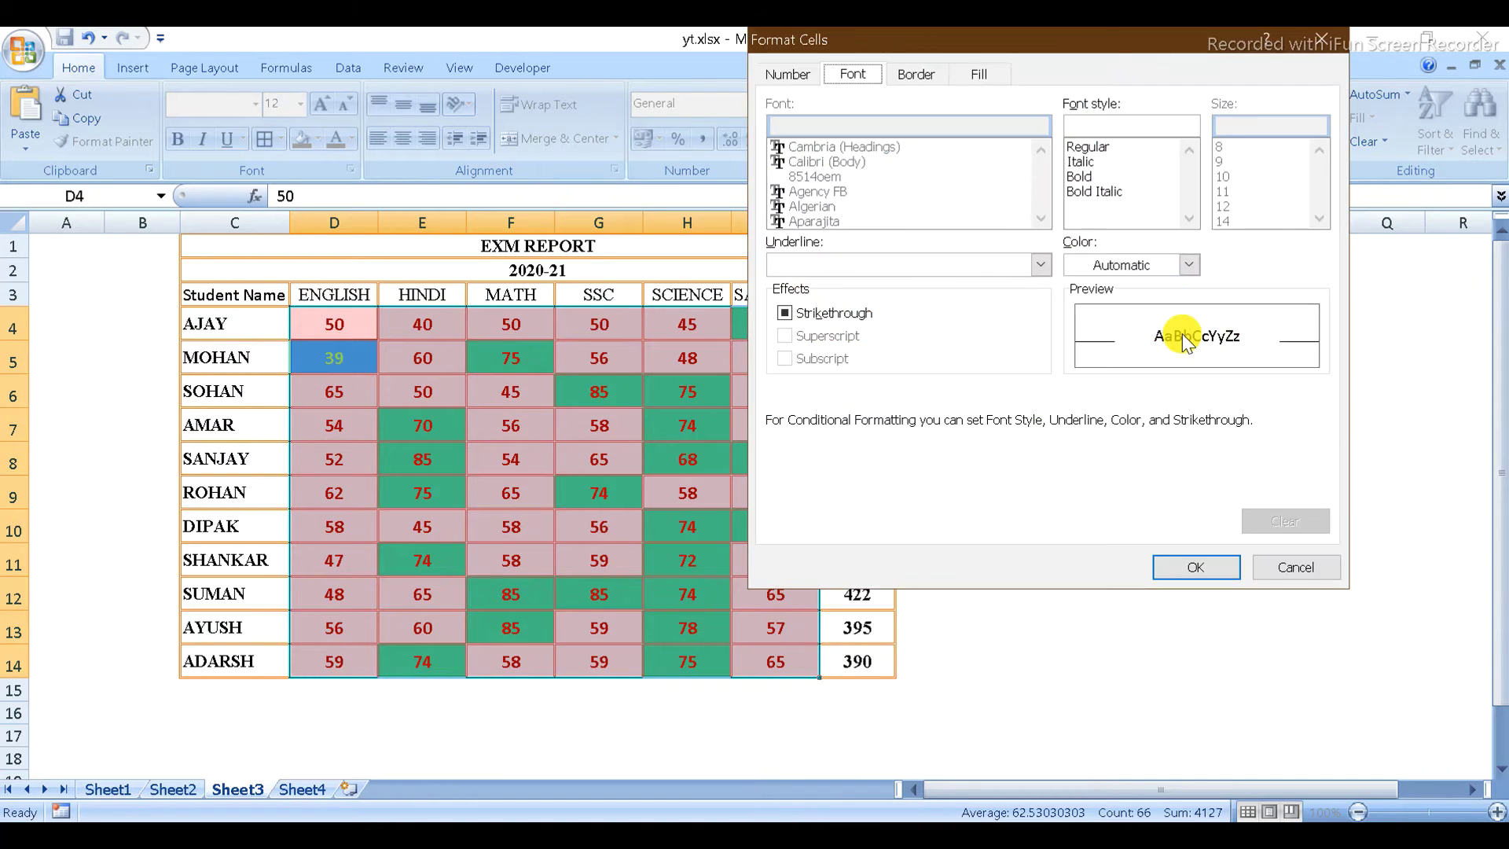
pyautogui.moveTo(993, 40)
pyautogui.mouseDown()
pyautogui.moveTo(375, 71)
pyautogui.moveTo(355, 57)
pyautogui.mouseUp()
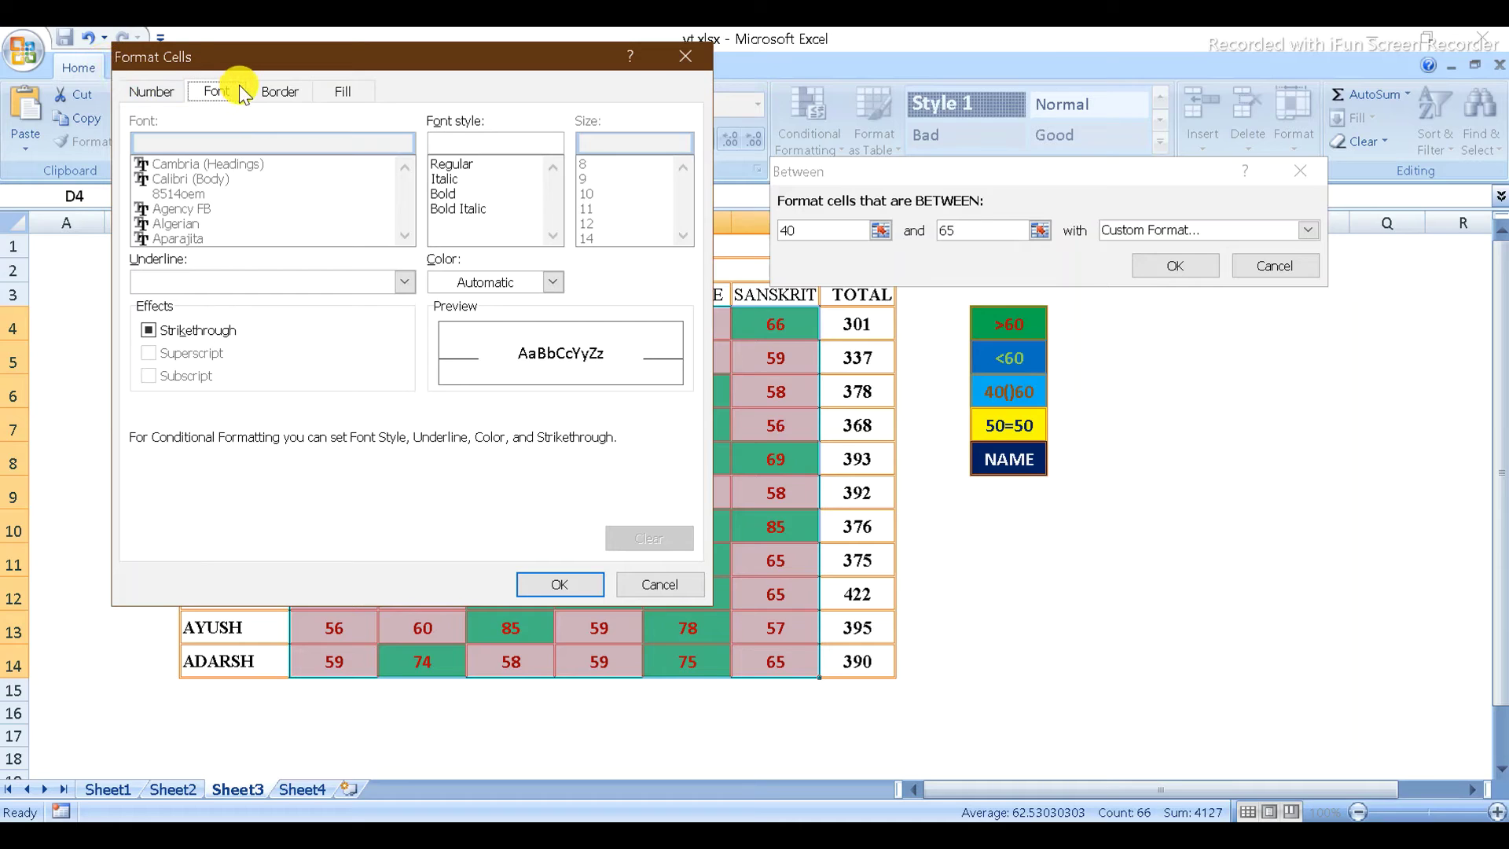
pyautogui.click(552, 282)
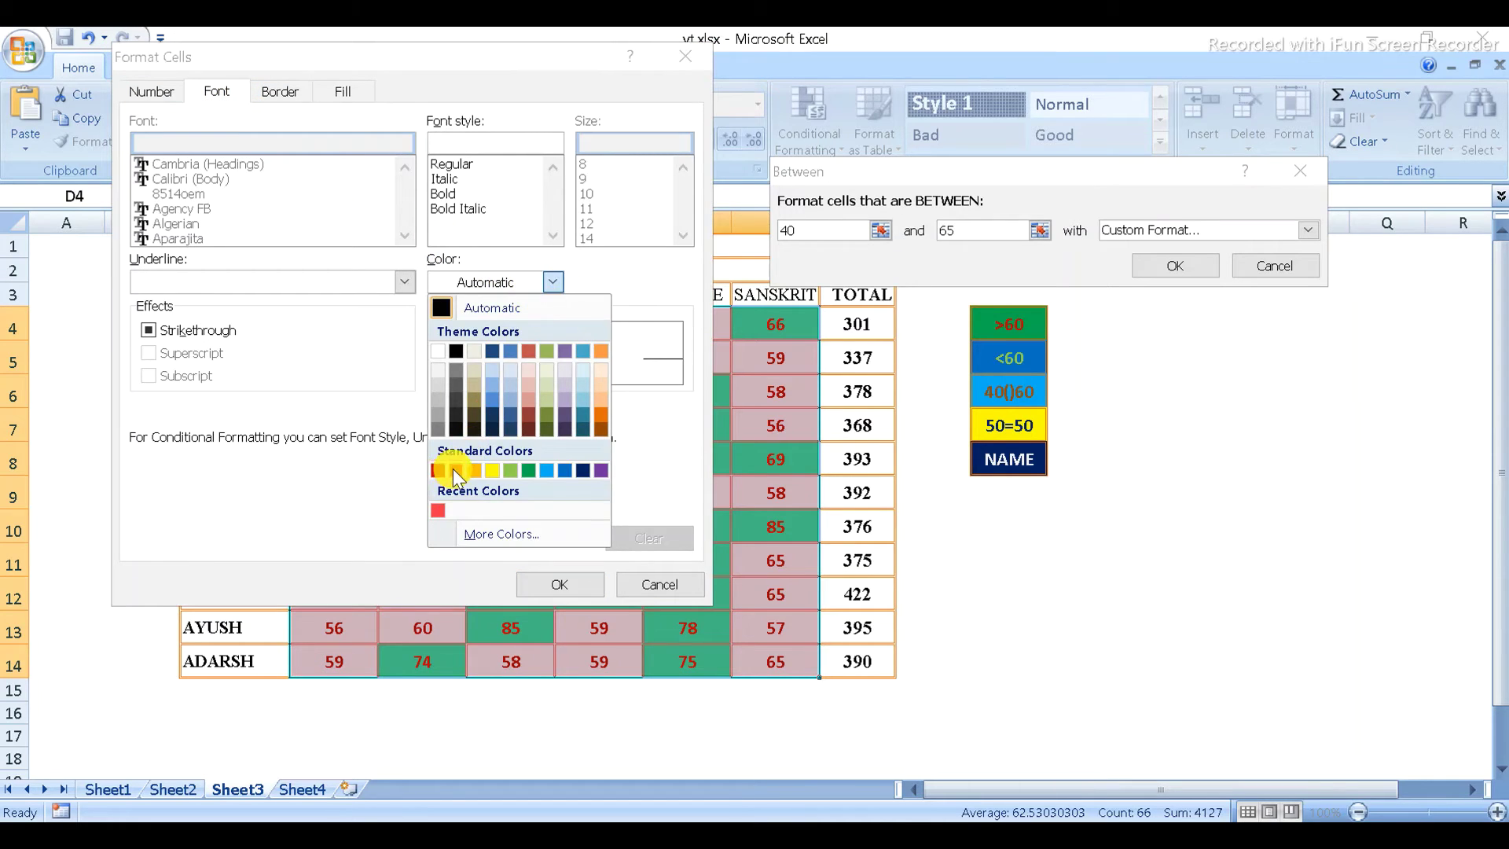
pyautogui.click(528, 416)
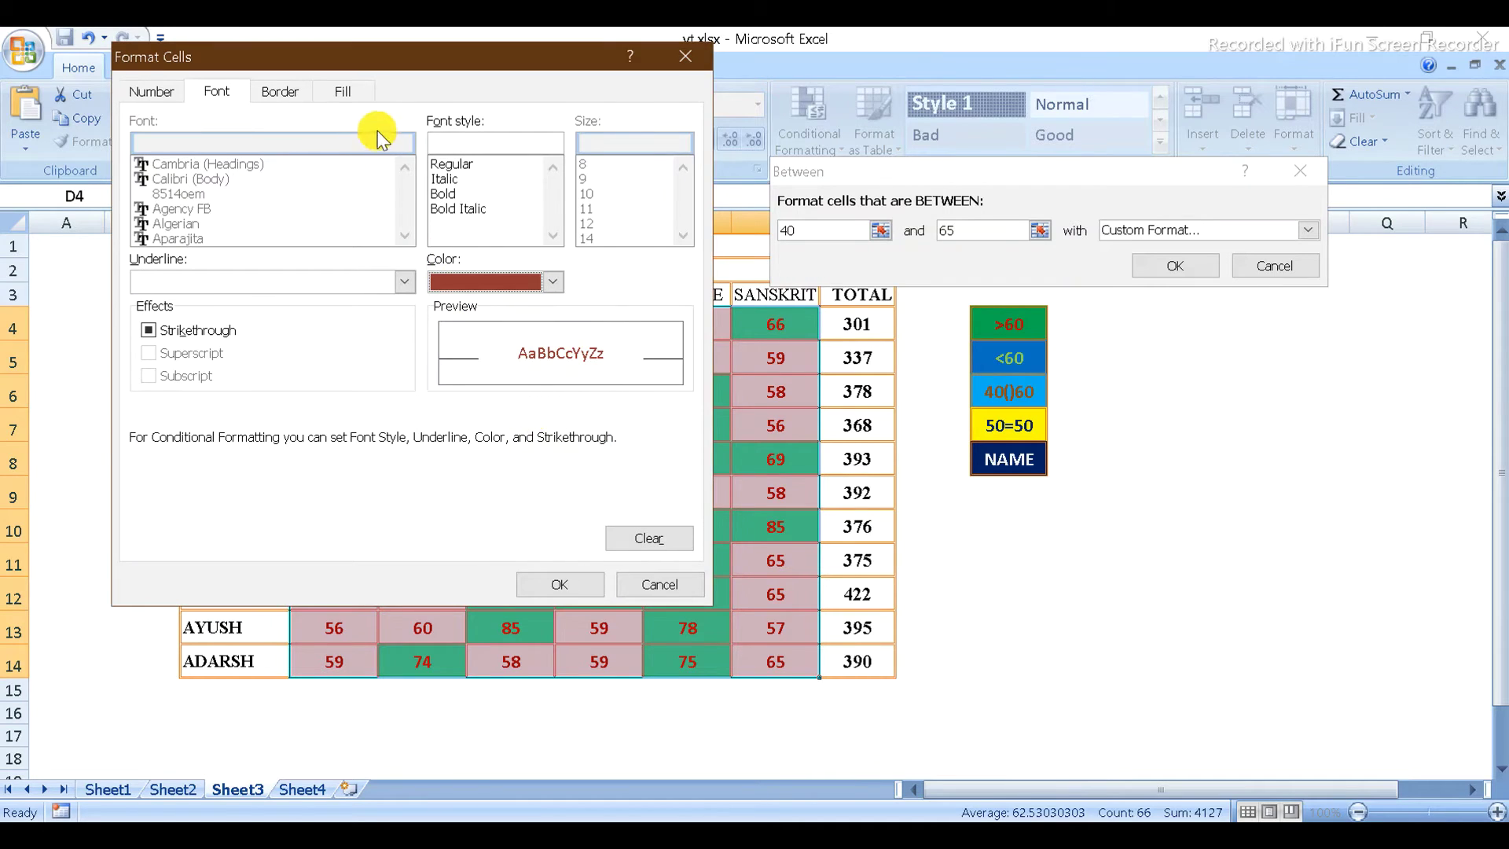
pyautogui.click(342, 91)
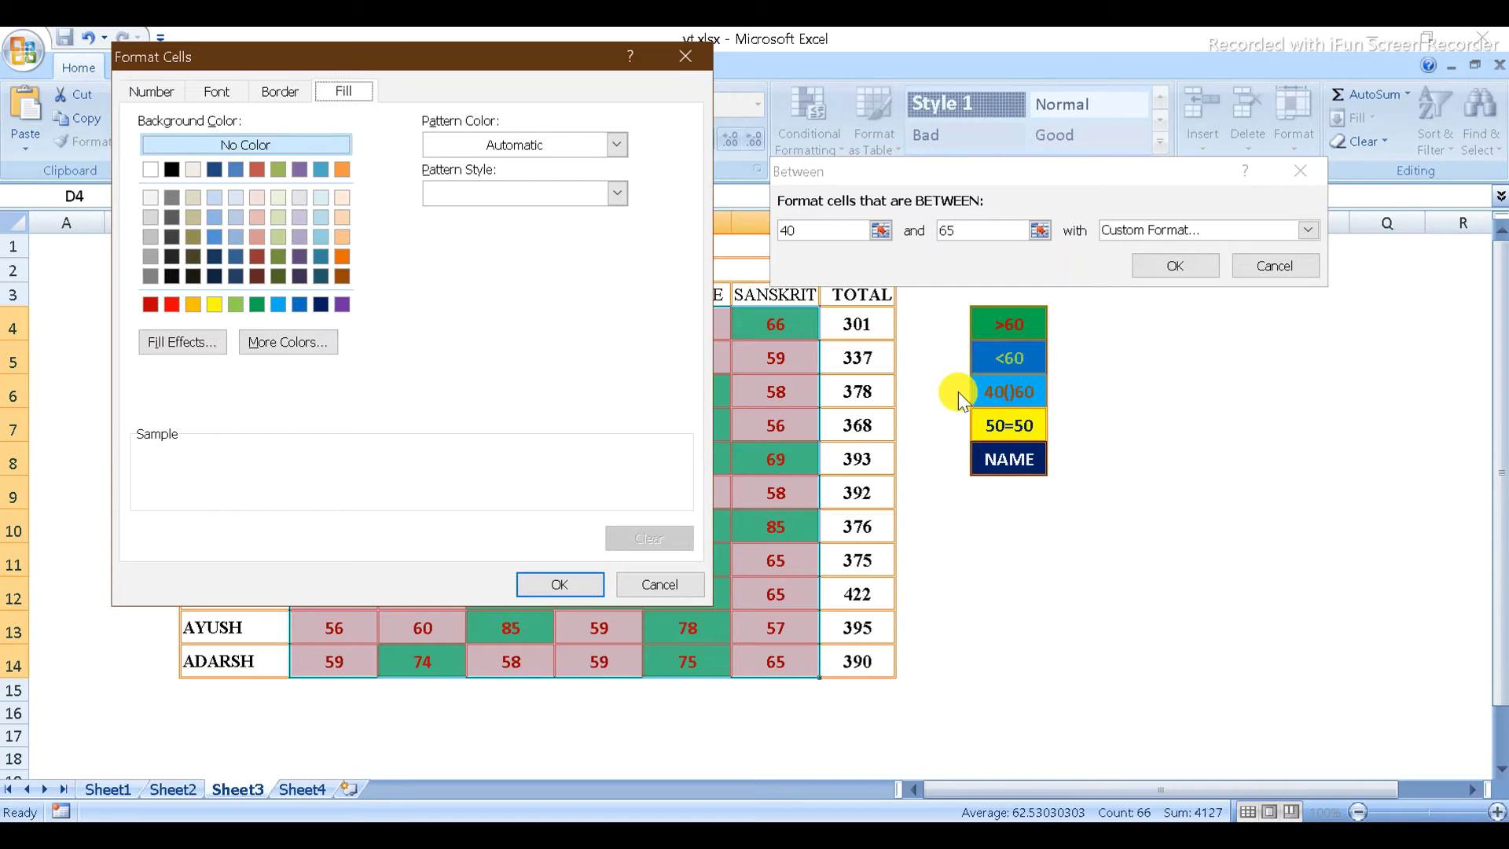
pyautogui.click(277, 306)
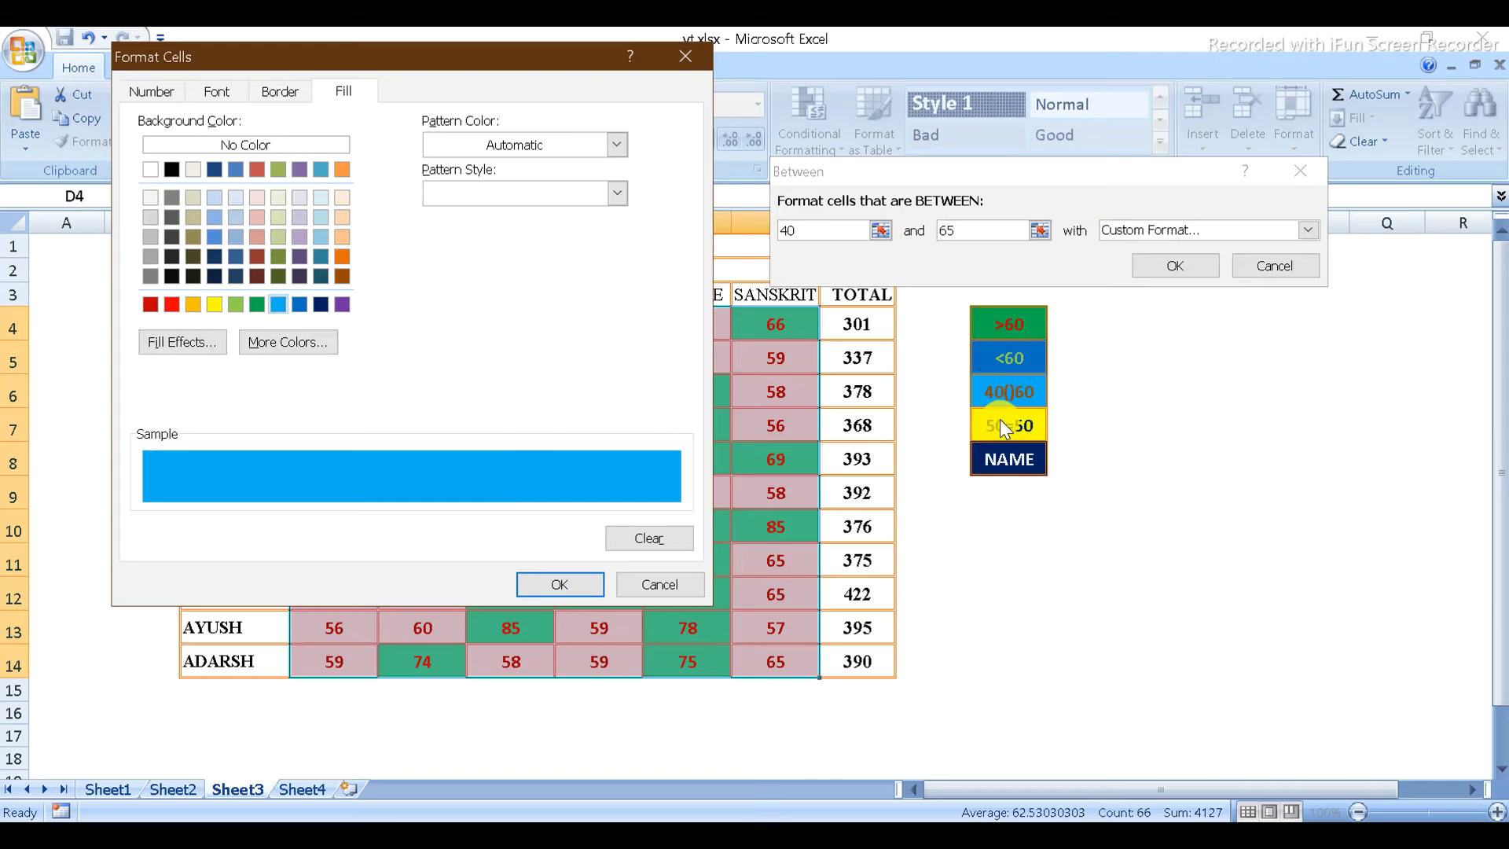
pyautogui.click(528, 581)
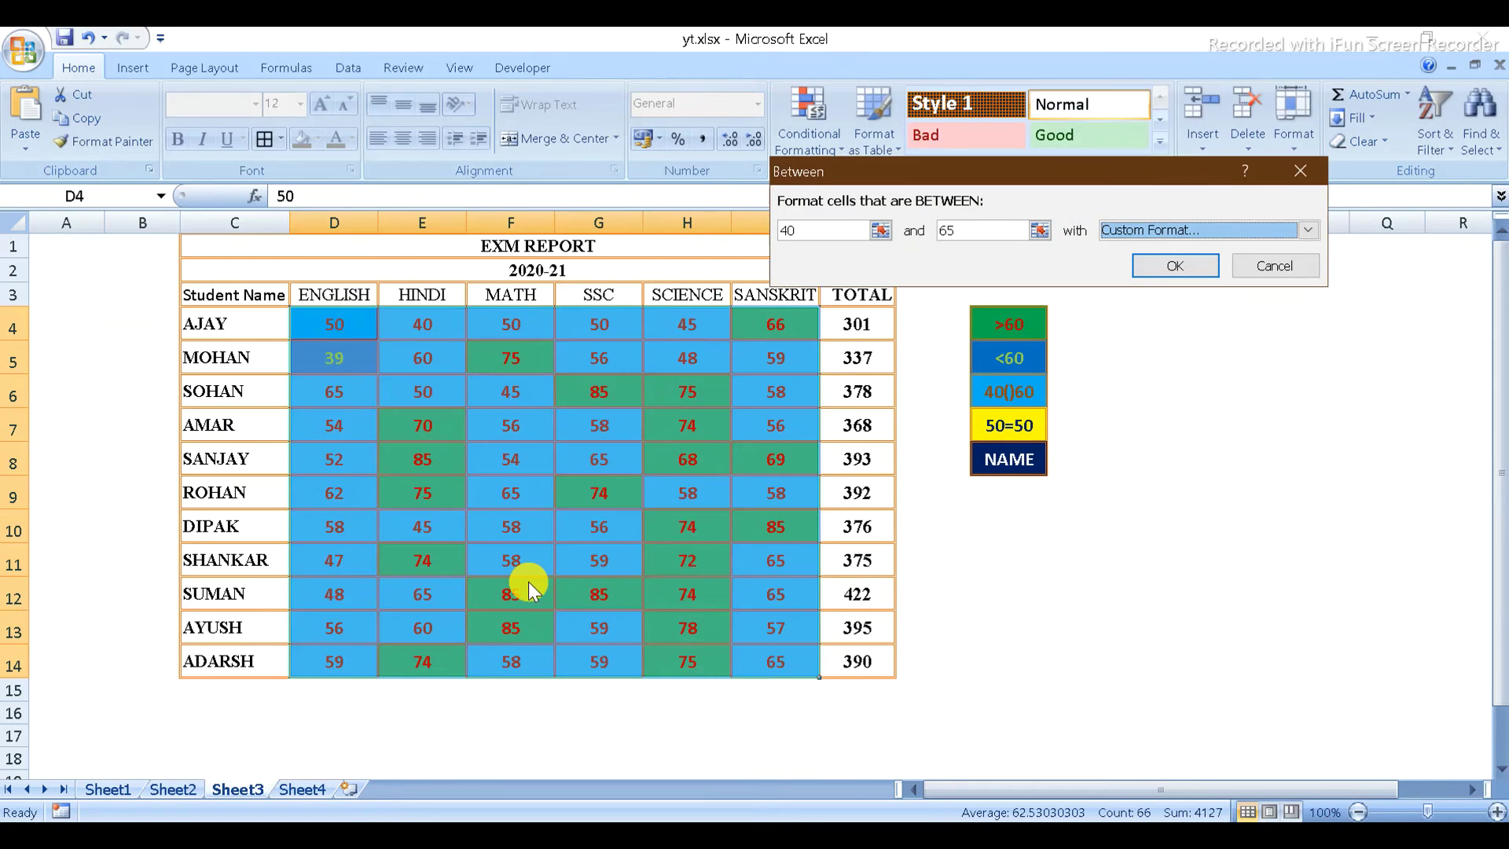
pyautogui.click(1202, 268)
pyautogui.click(1161, 369)
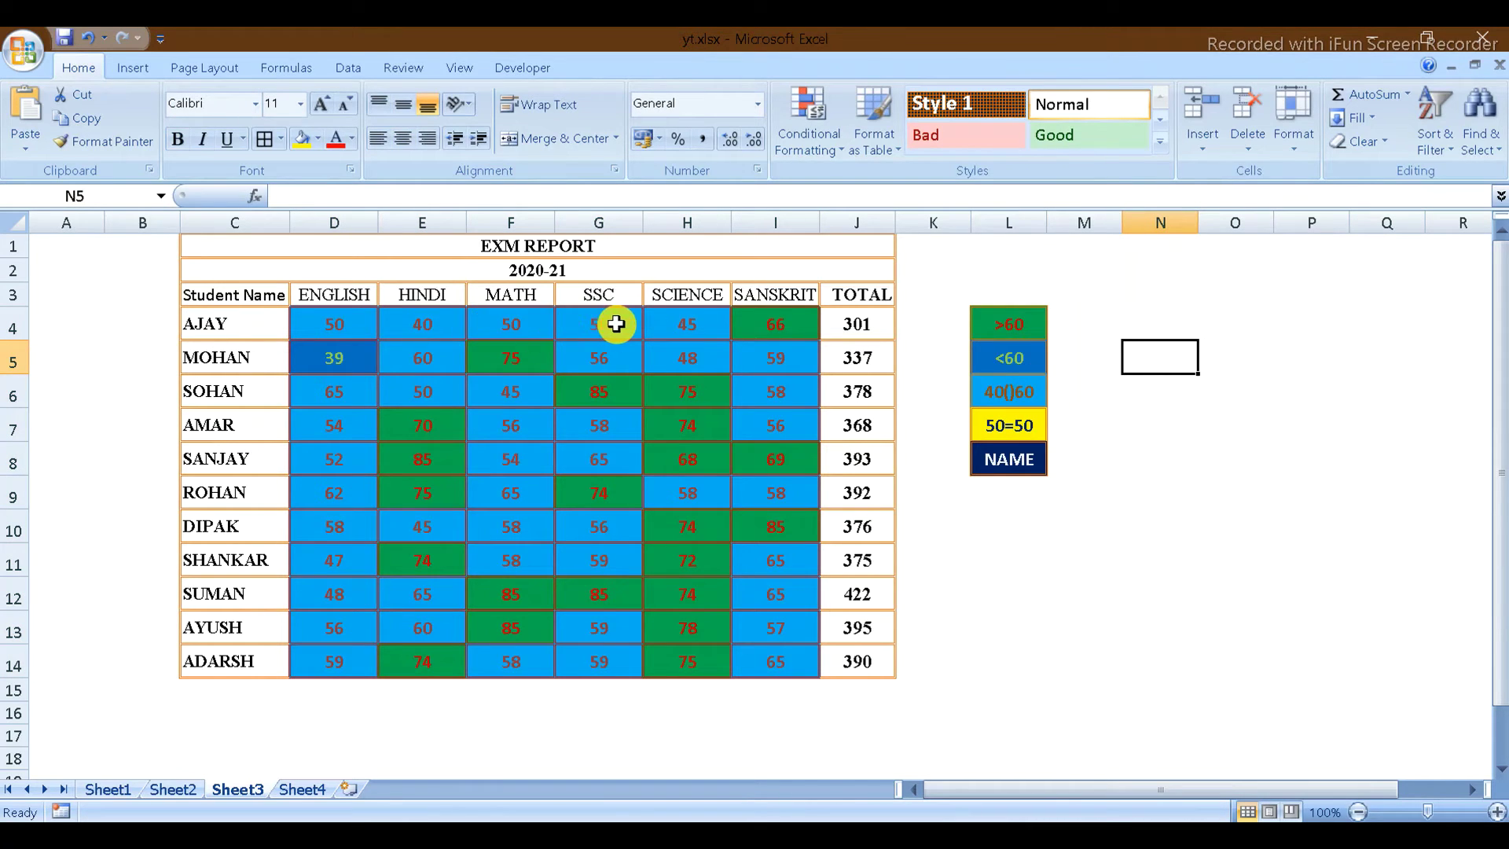
# Change the SCIENCE score in H4 to 66 and check the cell and legend.
pyautogui.click(698, 329)
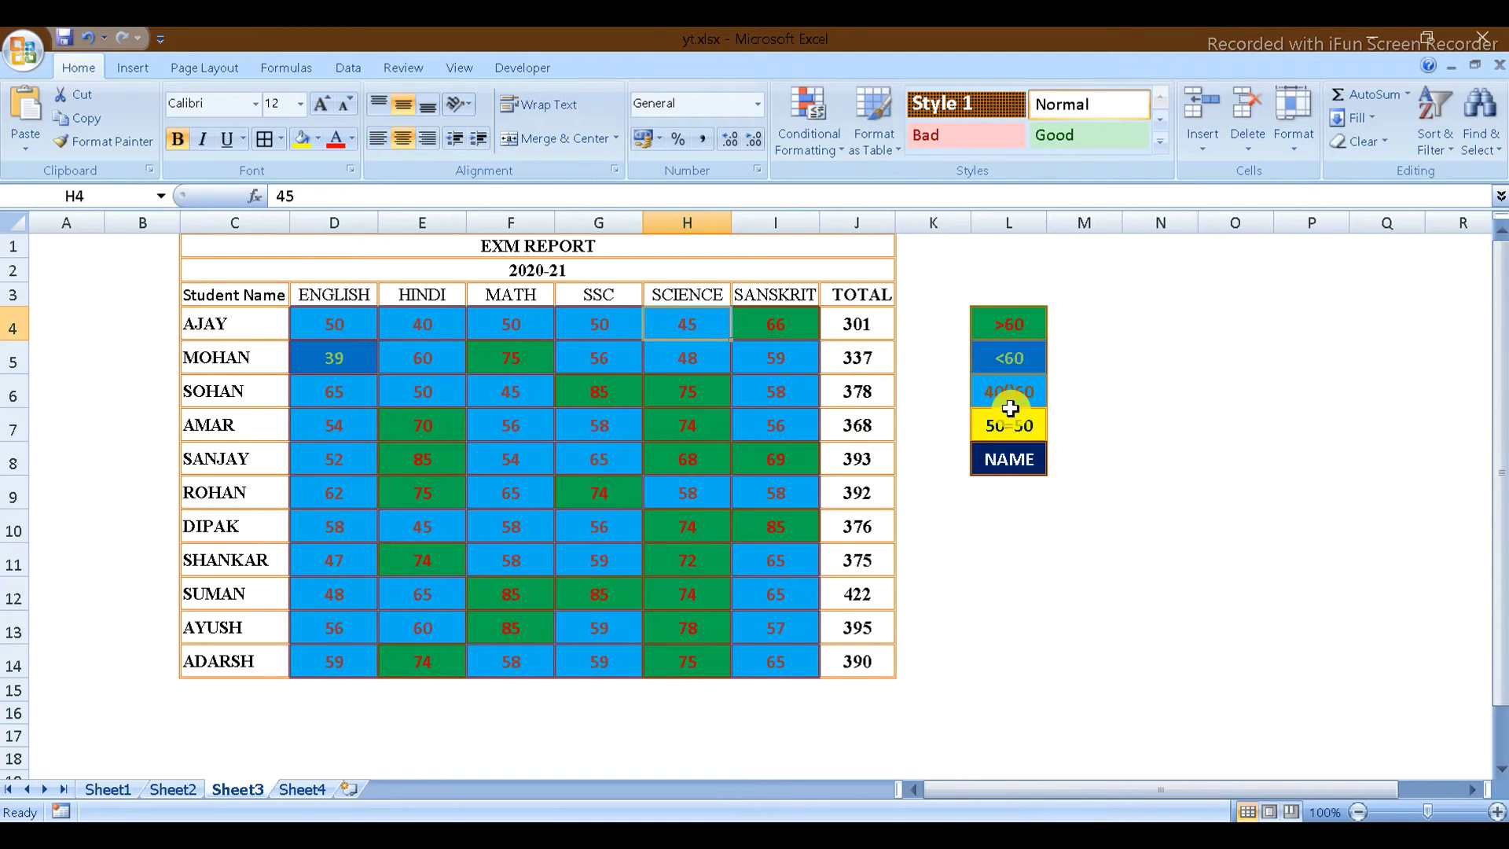
pyautogui.write('66')
pyautogui.press('Return')
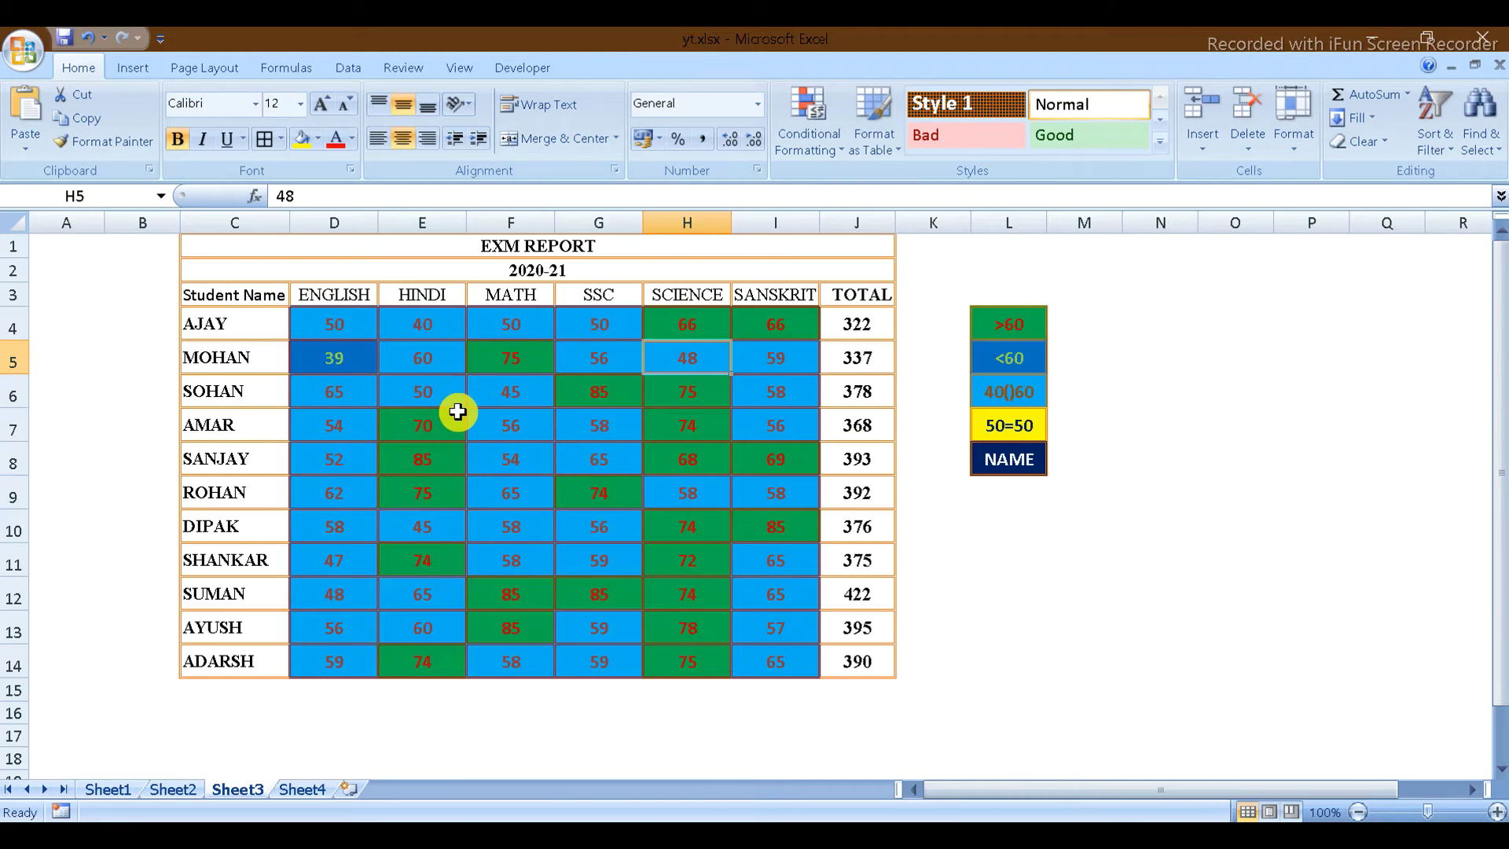
pyautogui.click(702, 331)
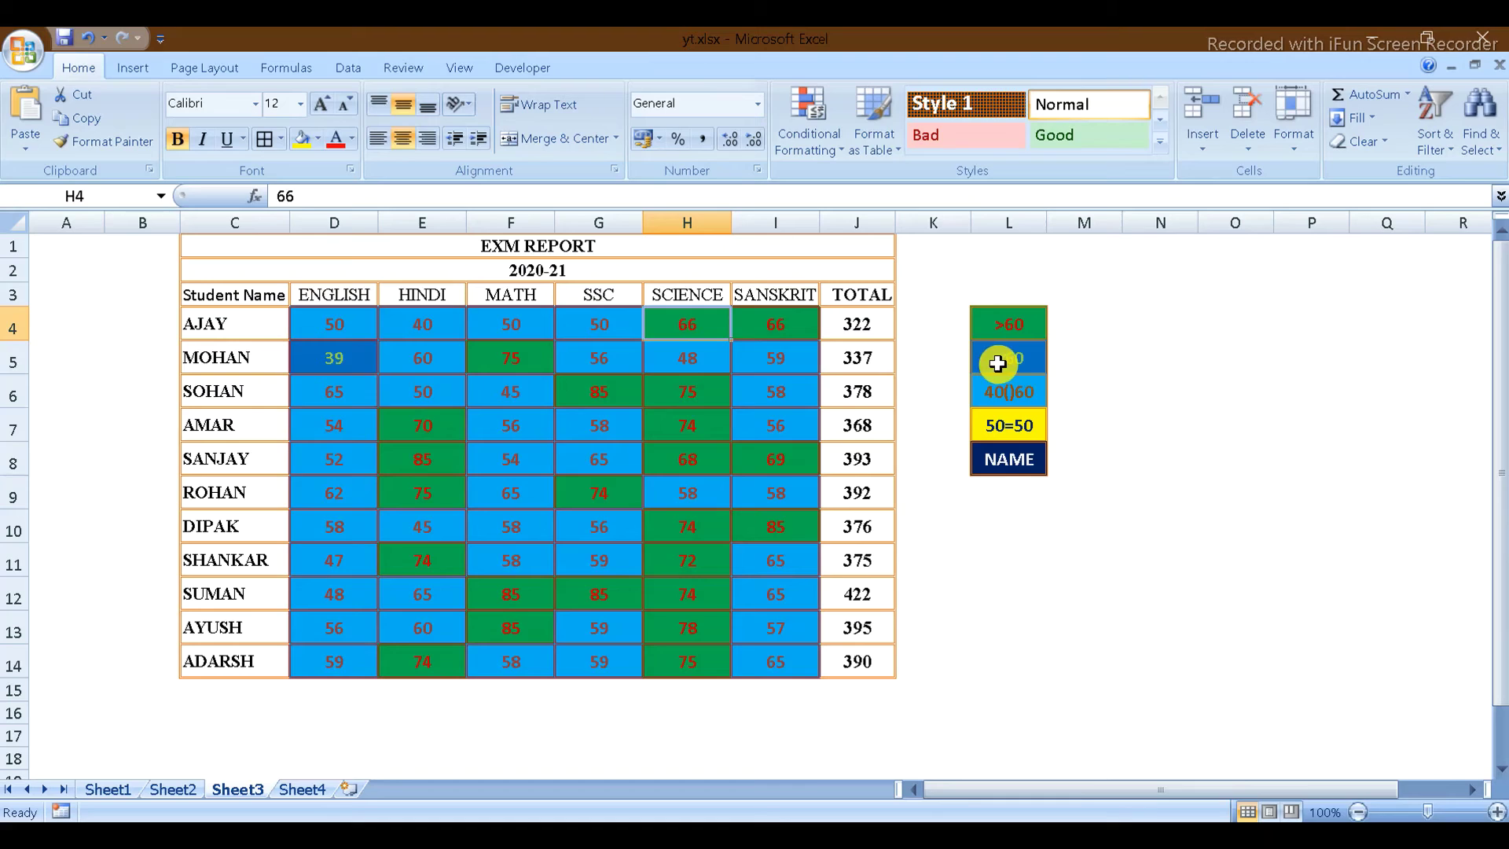
pyautogui.click(1009, 426)
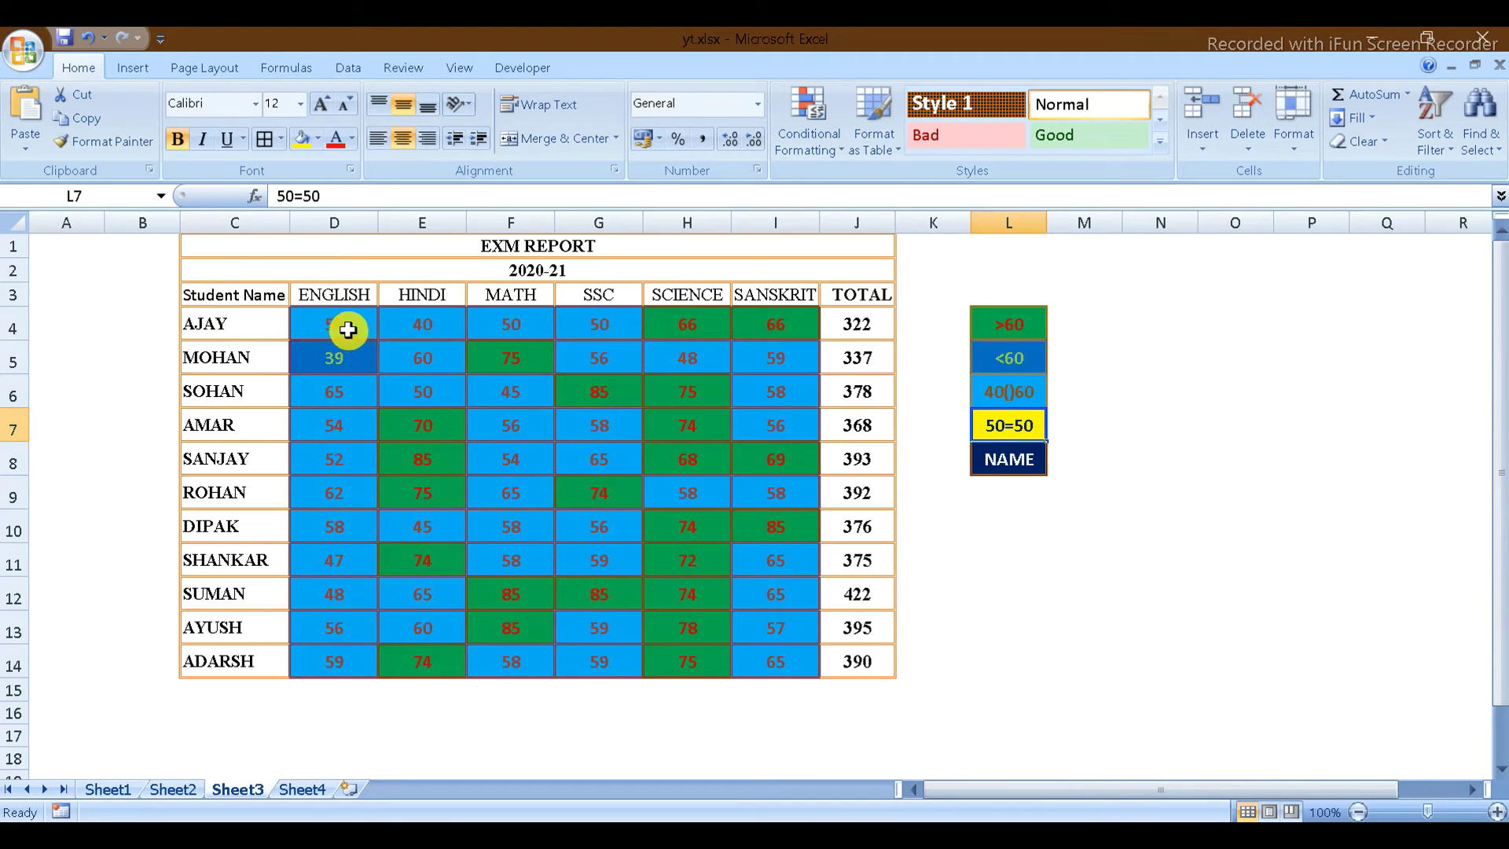
# Select the subject scores D4:I14, leaving out TOTAL.
pyautogui.click(348, 330)
pyautogui.hotkey('shift', 'Right')
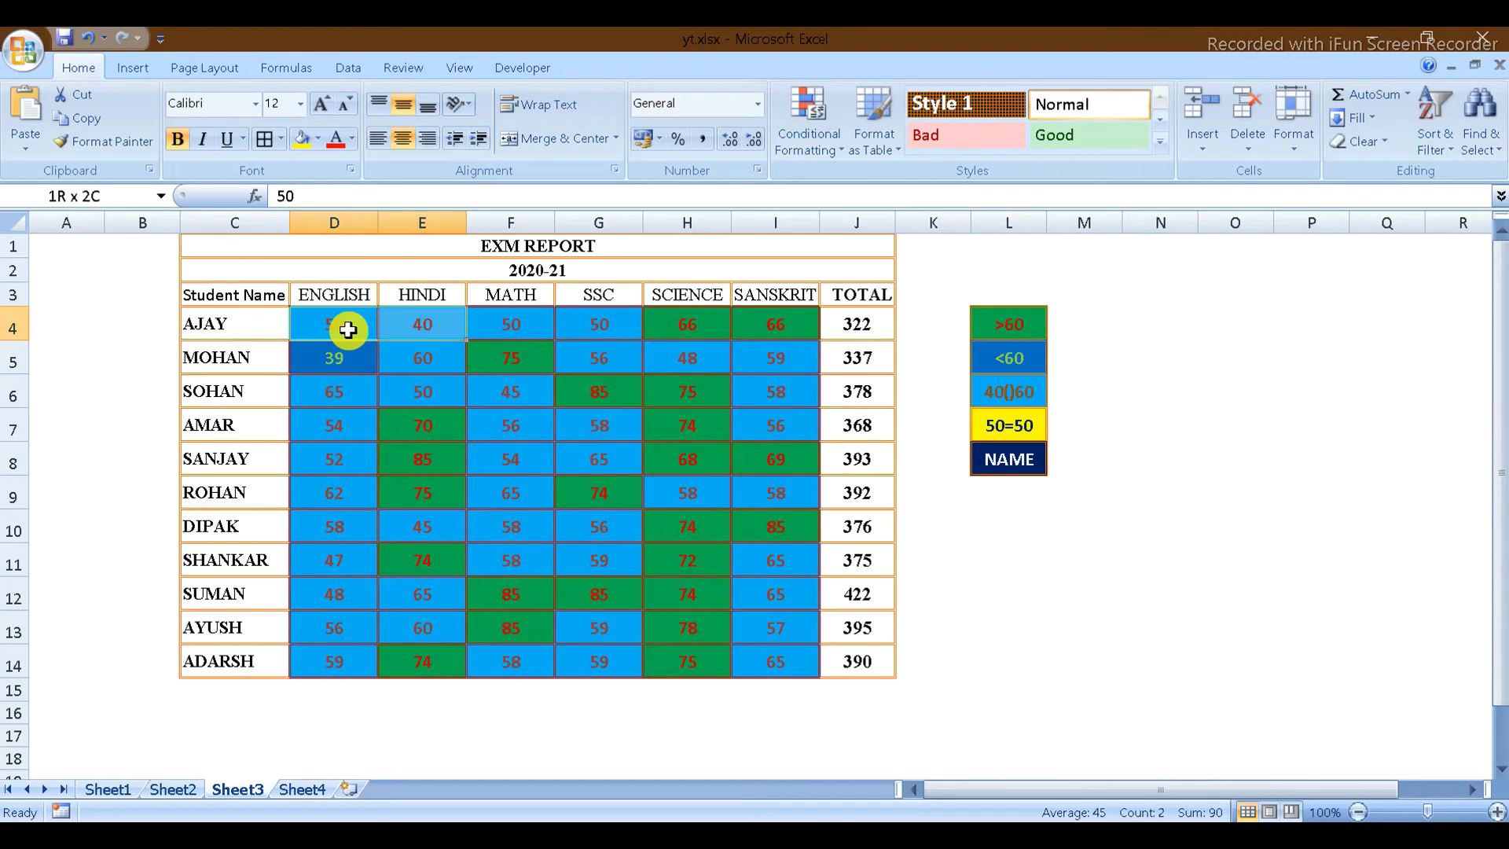
pyautogui.hotkey('ctrl', 'shift', 'Right')
pyautogui.hotkey('shift', 'Left')
pyautogui.hotkey('ctrl', 'shift', 'Down')
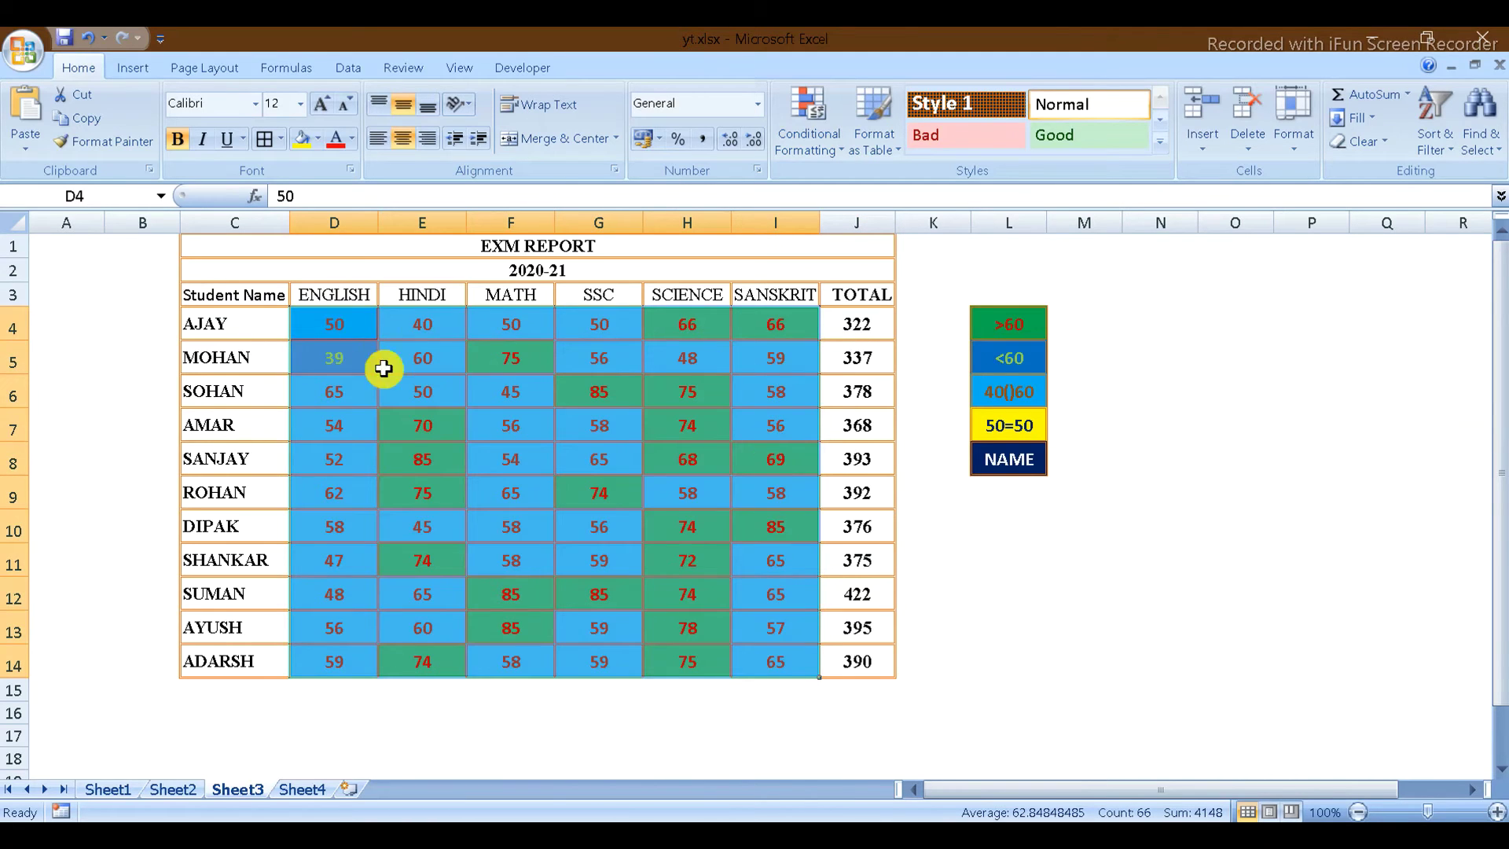
# Draft an Equal To rule for the value 65 and open its format list.
pyautogui.click(838, 136)
pyautogui.moveTo(884, 186)
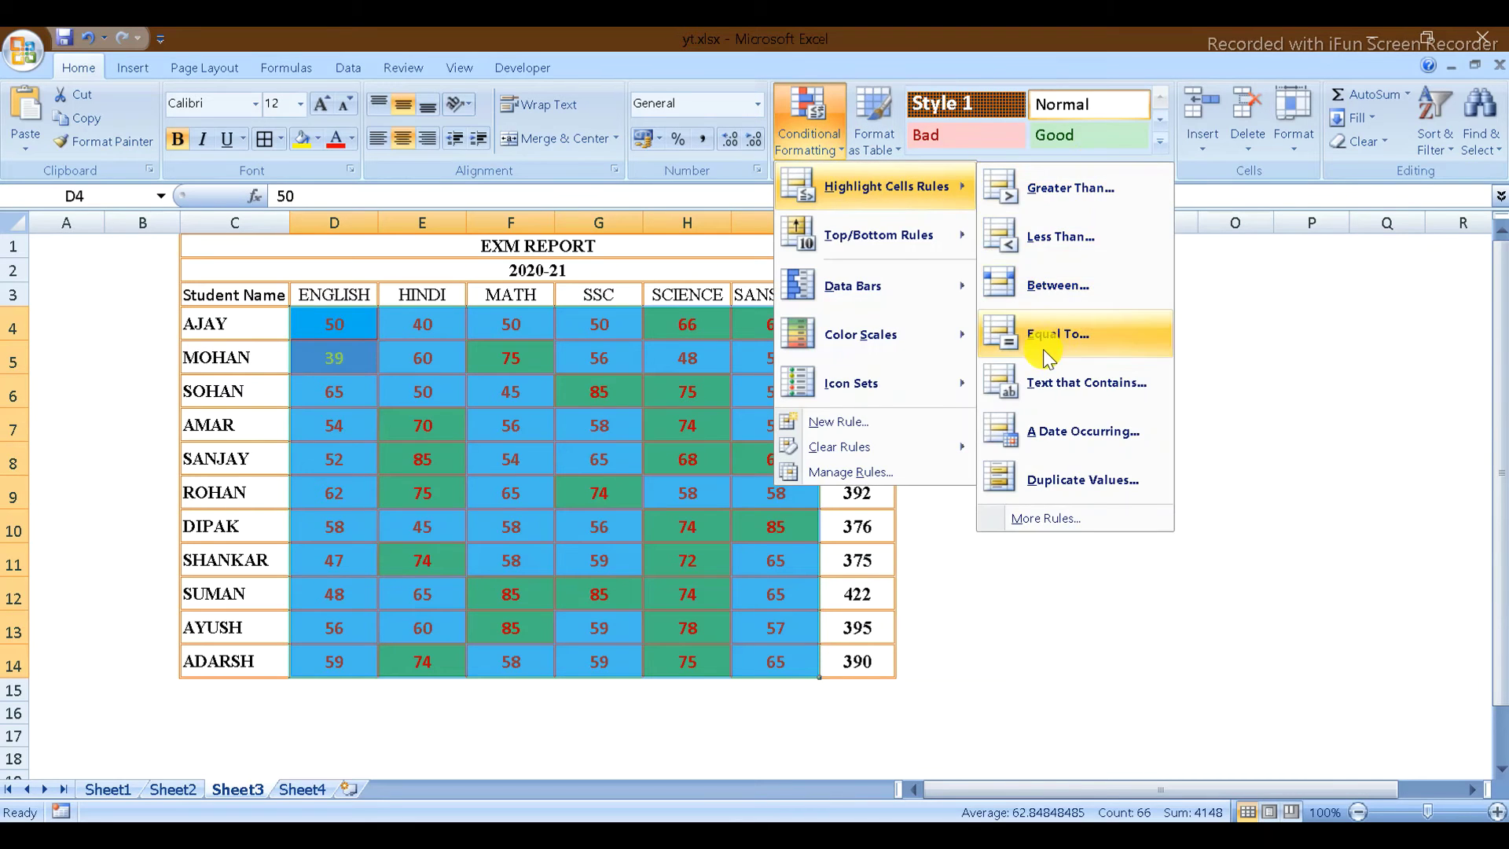
pyautogui.click(1043, 349)
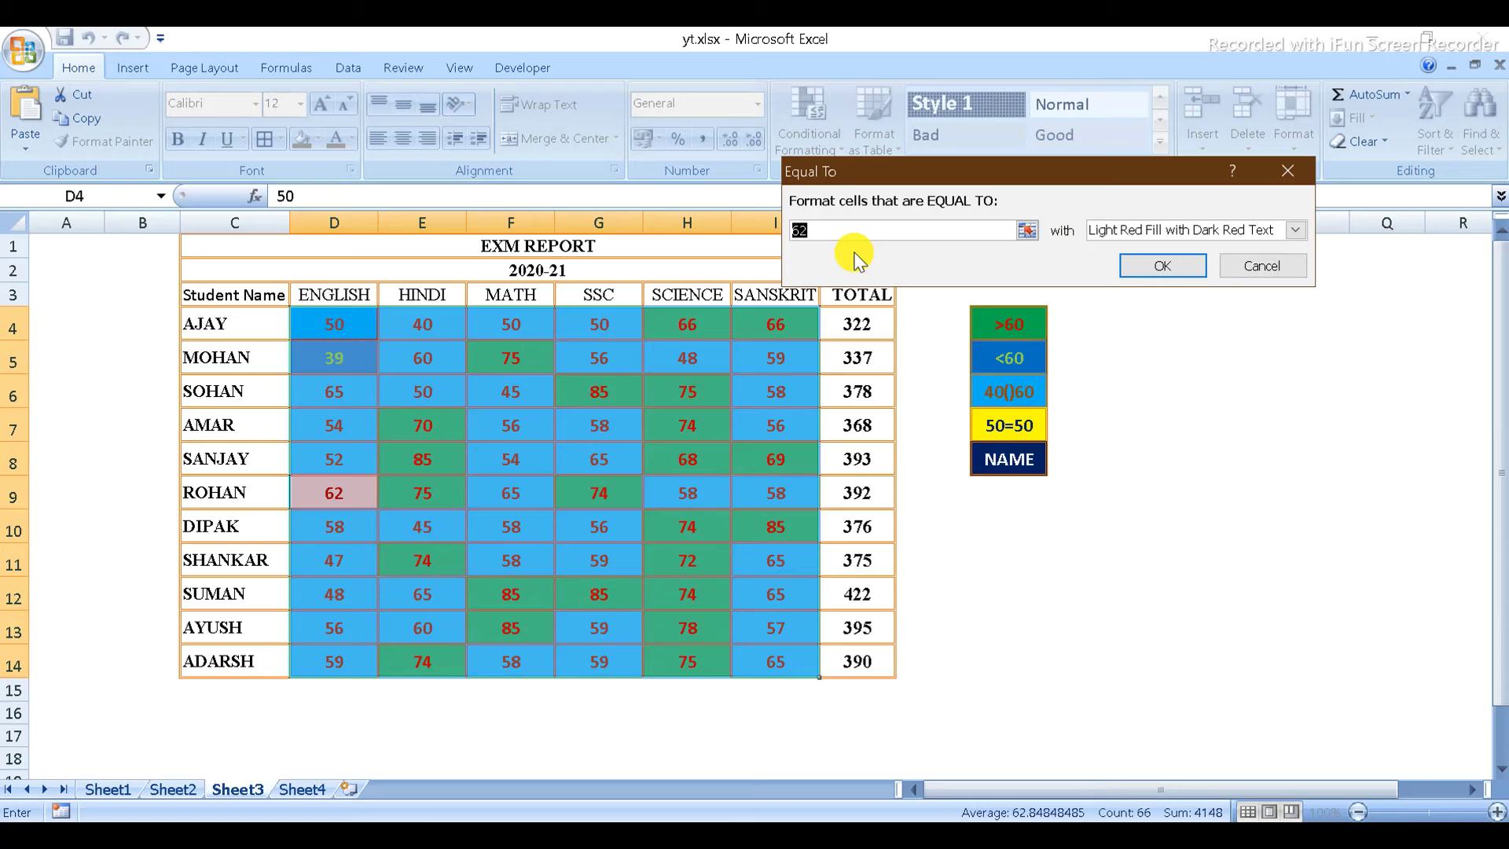
pyautogui.write('65')
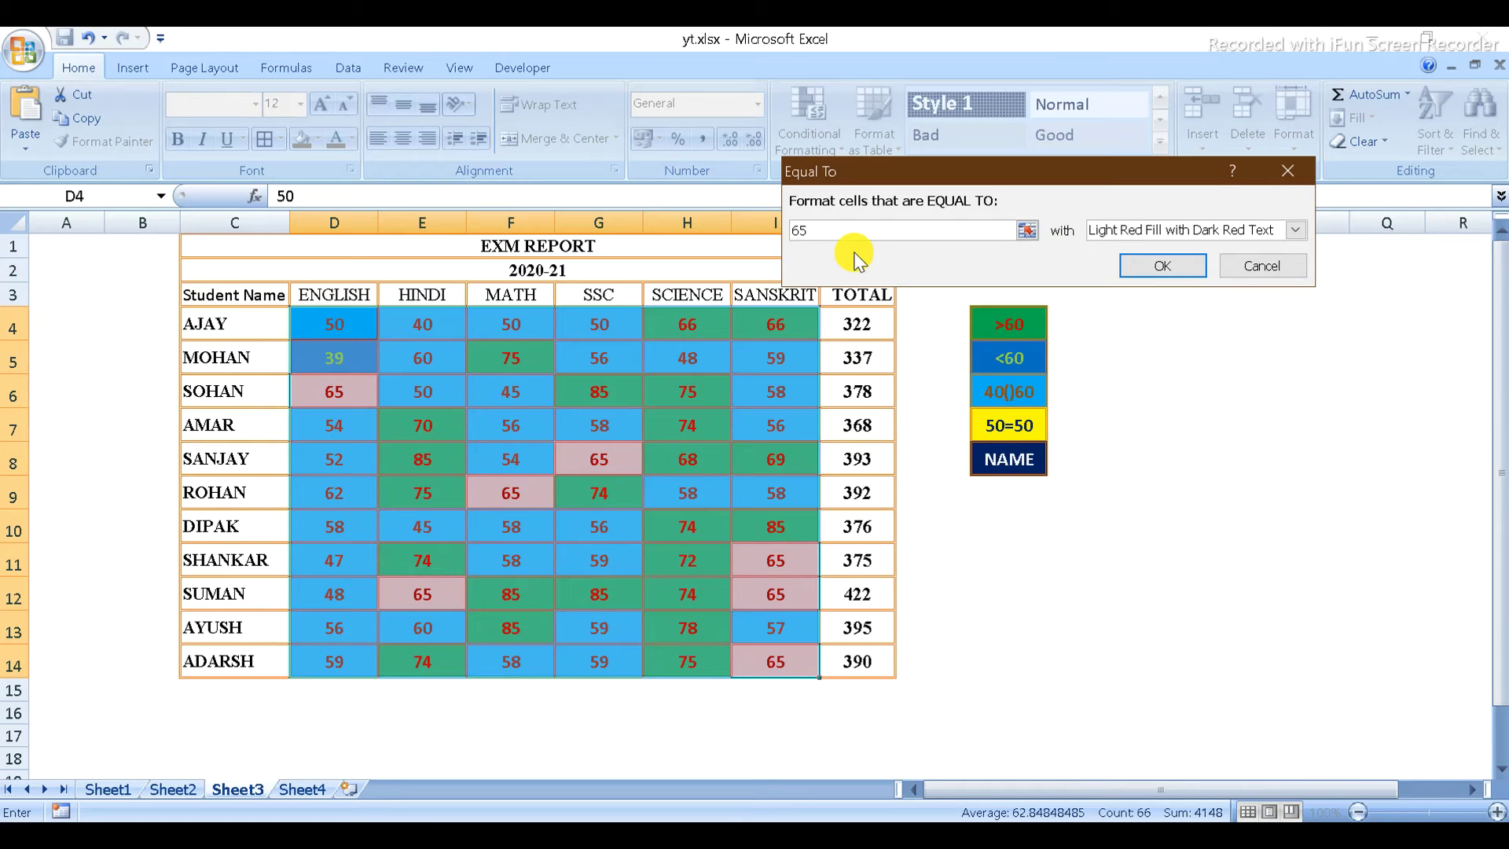
pyautogui.click(1295, 230)
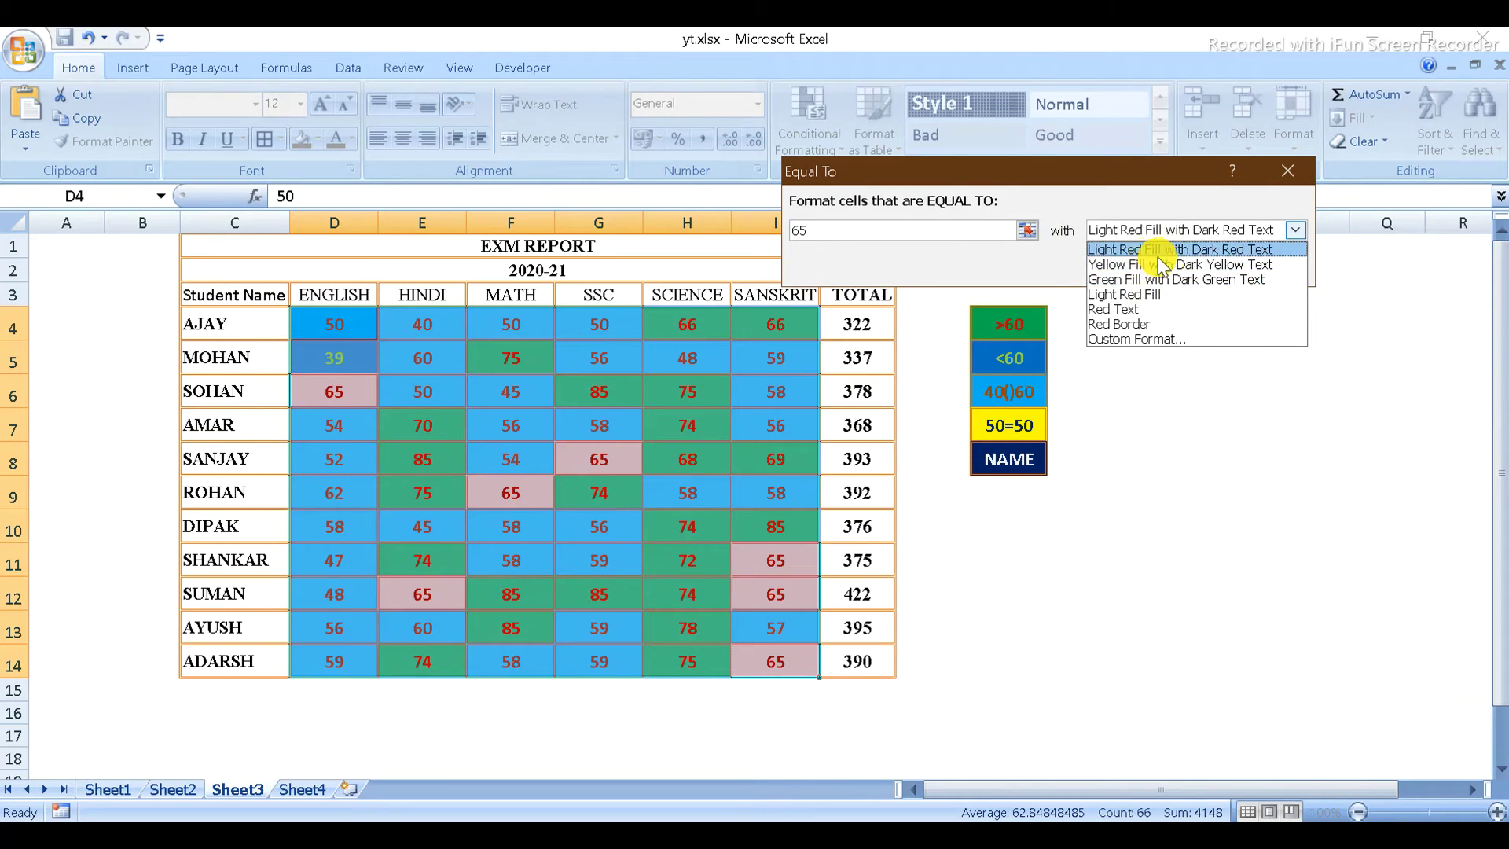
# Give the Equal To 65 rule a yellow fill with dark blue font, and apply it.
pyautogui.click(1140, 339)
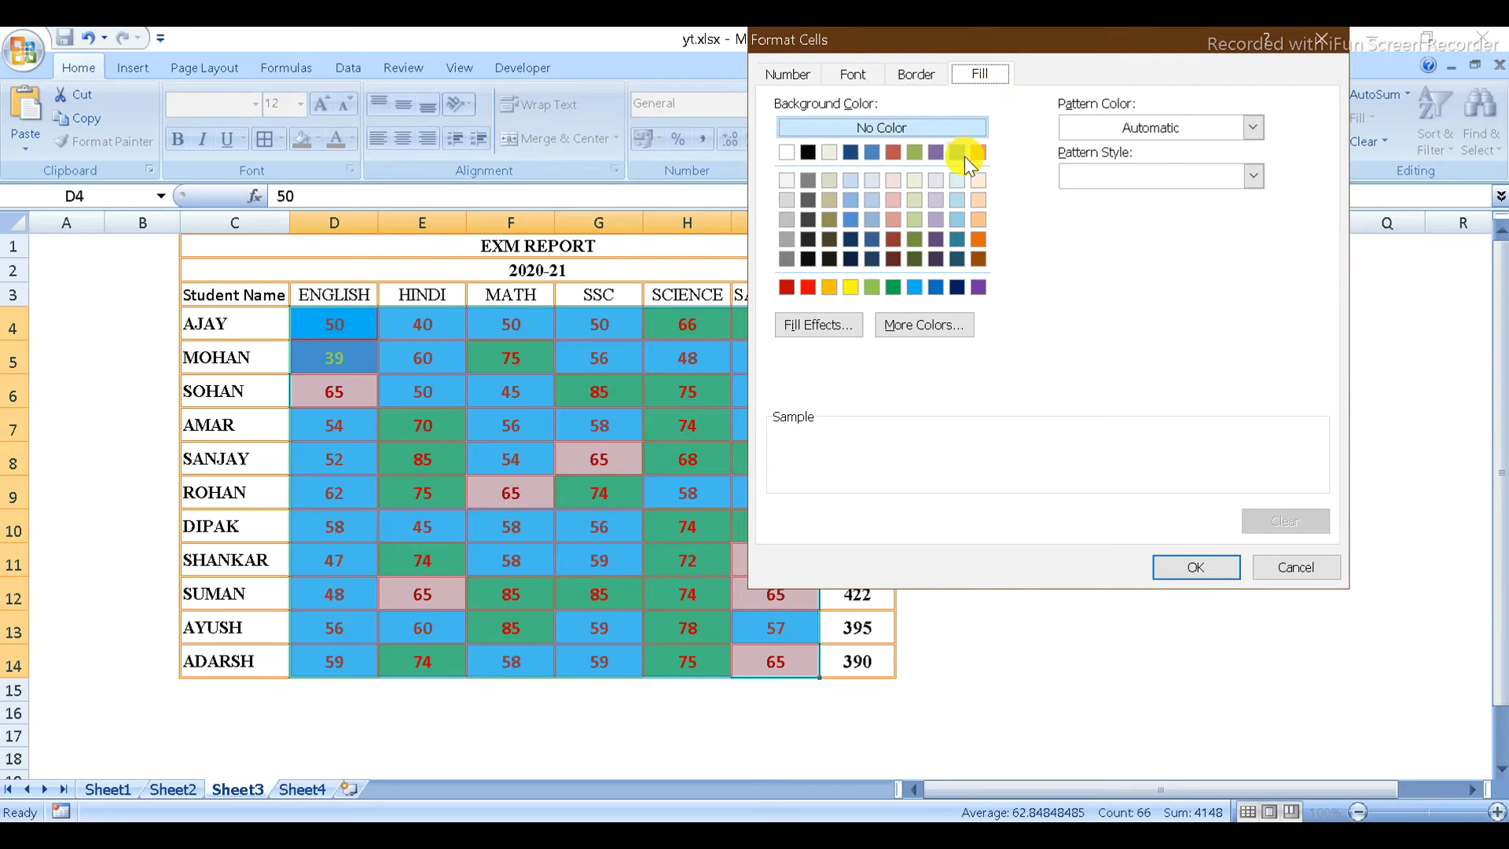
pyautogui.moveTo(958, 38); pyautogui.dragTo(314, 67)
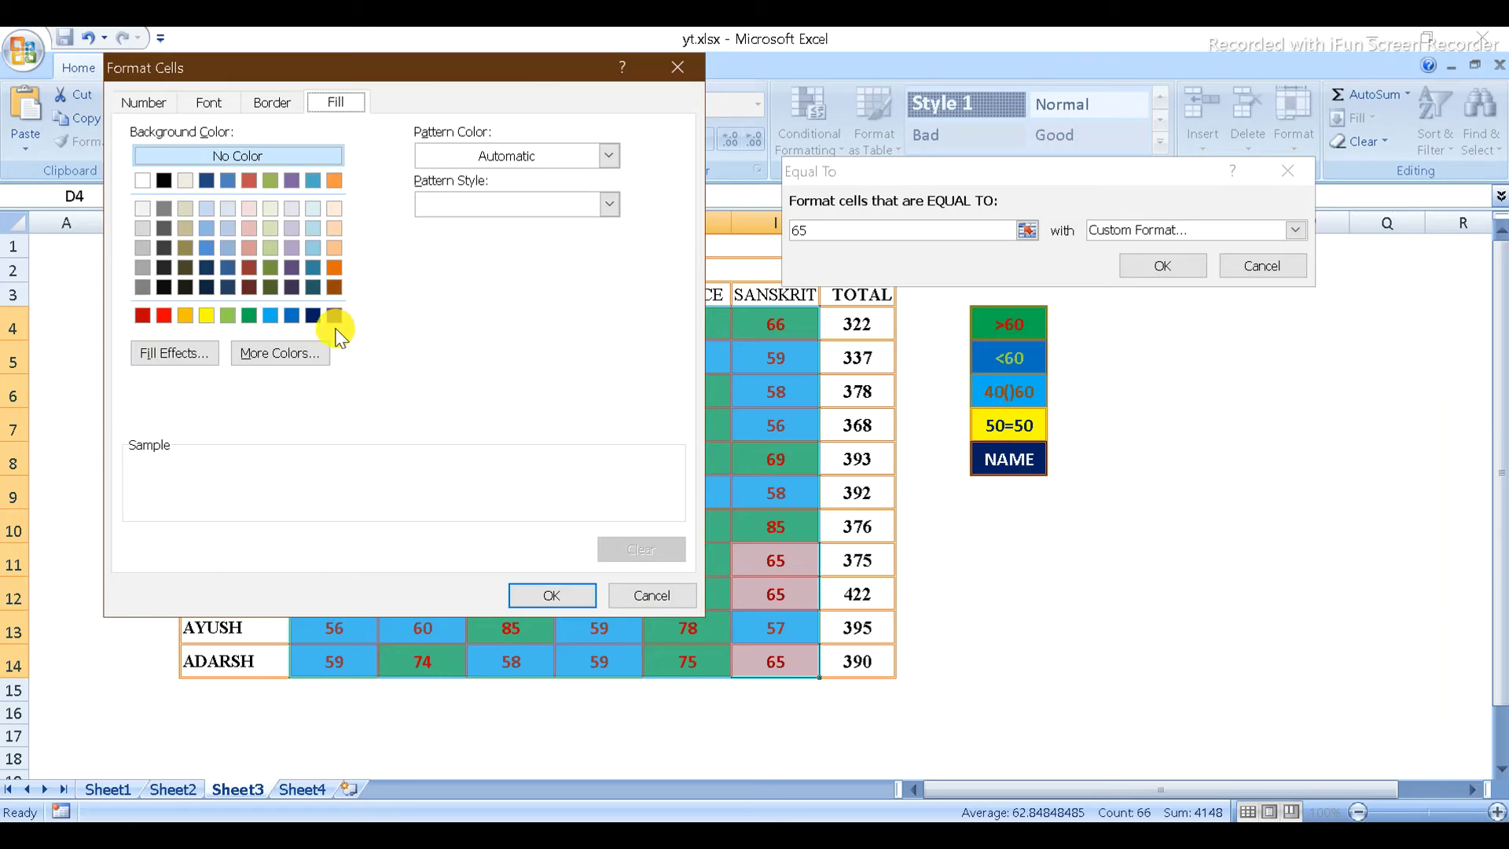
pyautogui.click(314, 315)
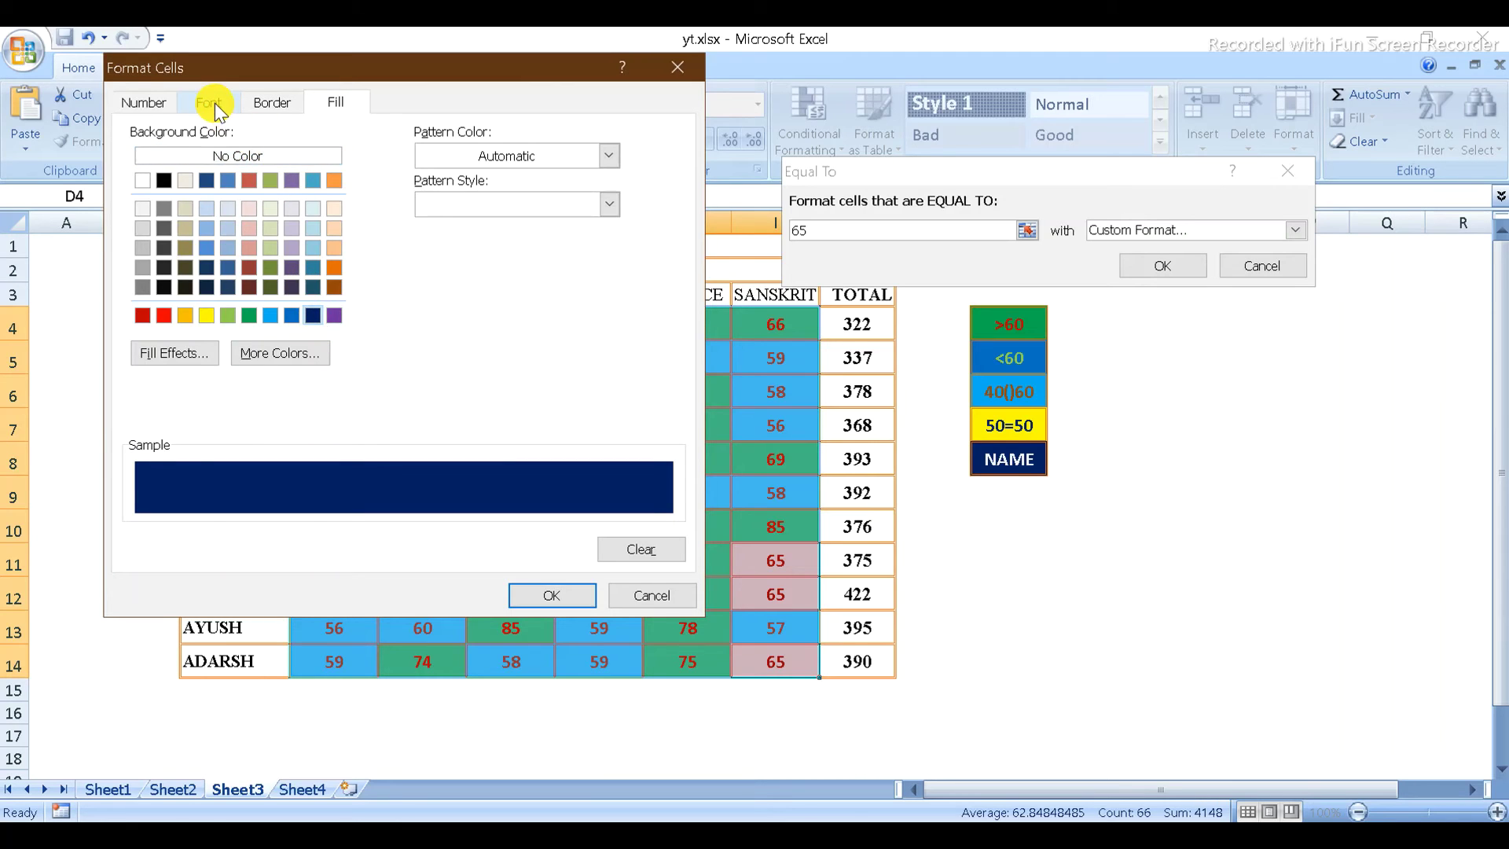
pyautogui.click(206, 315)
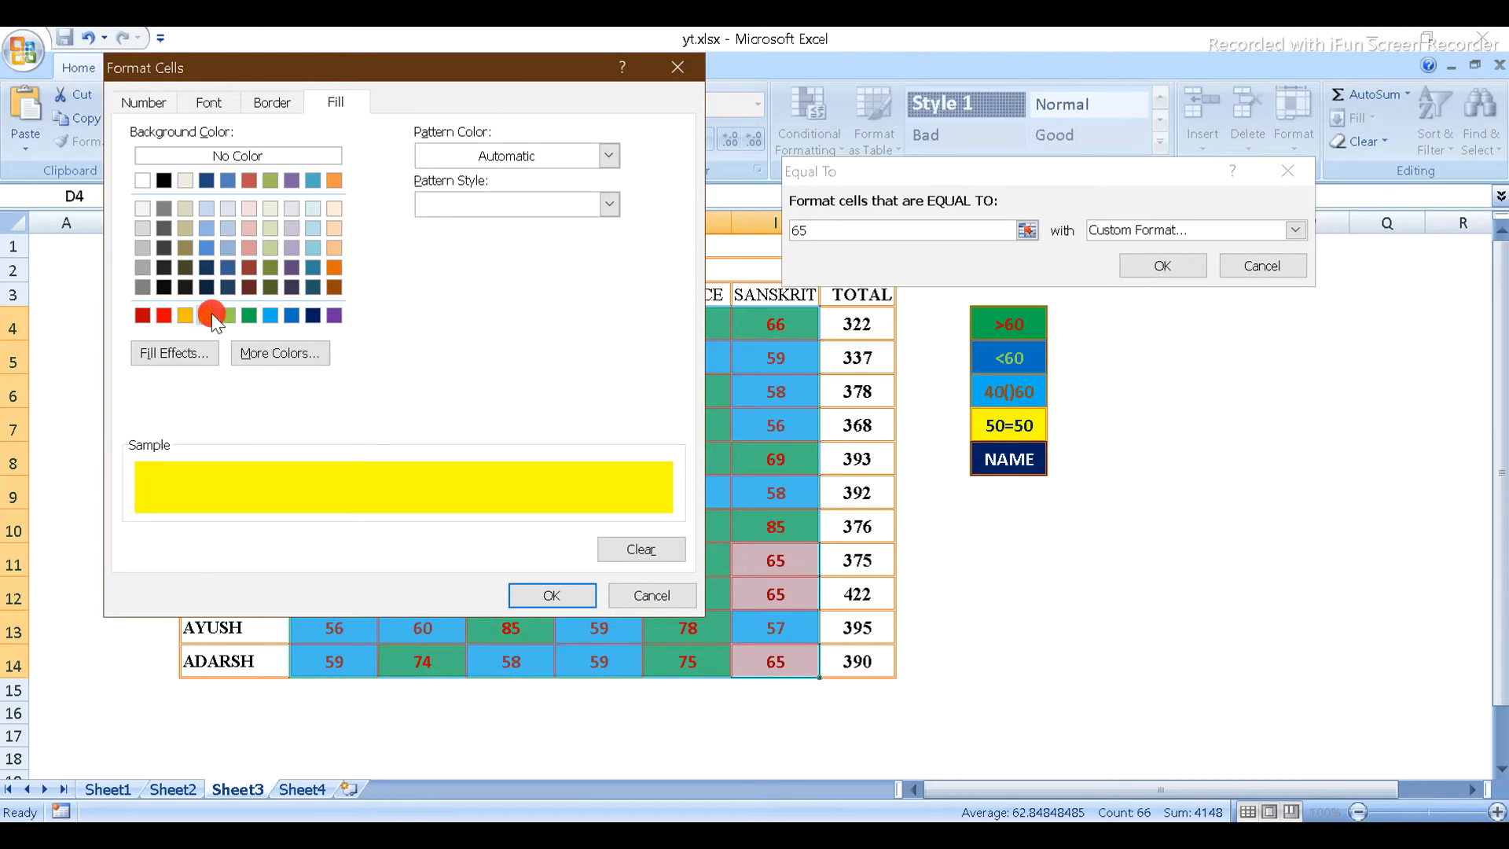
pyautogui.click(207, 103)
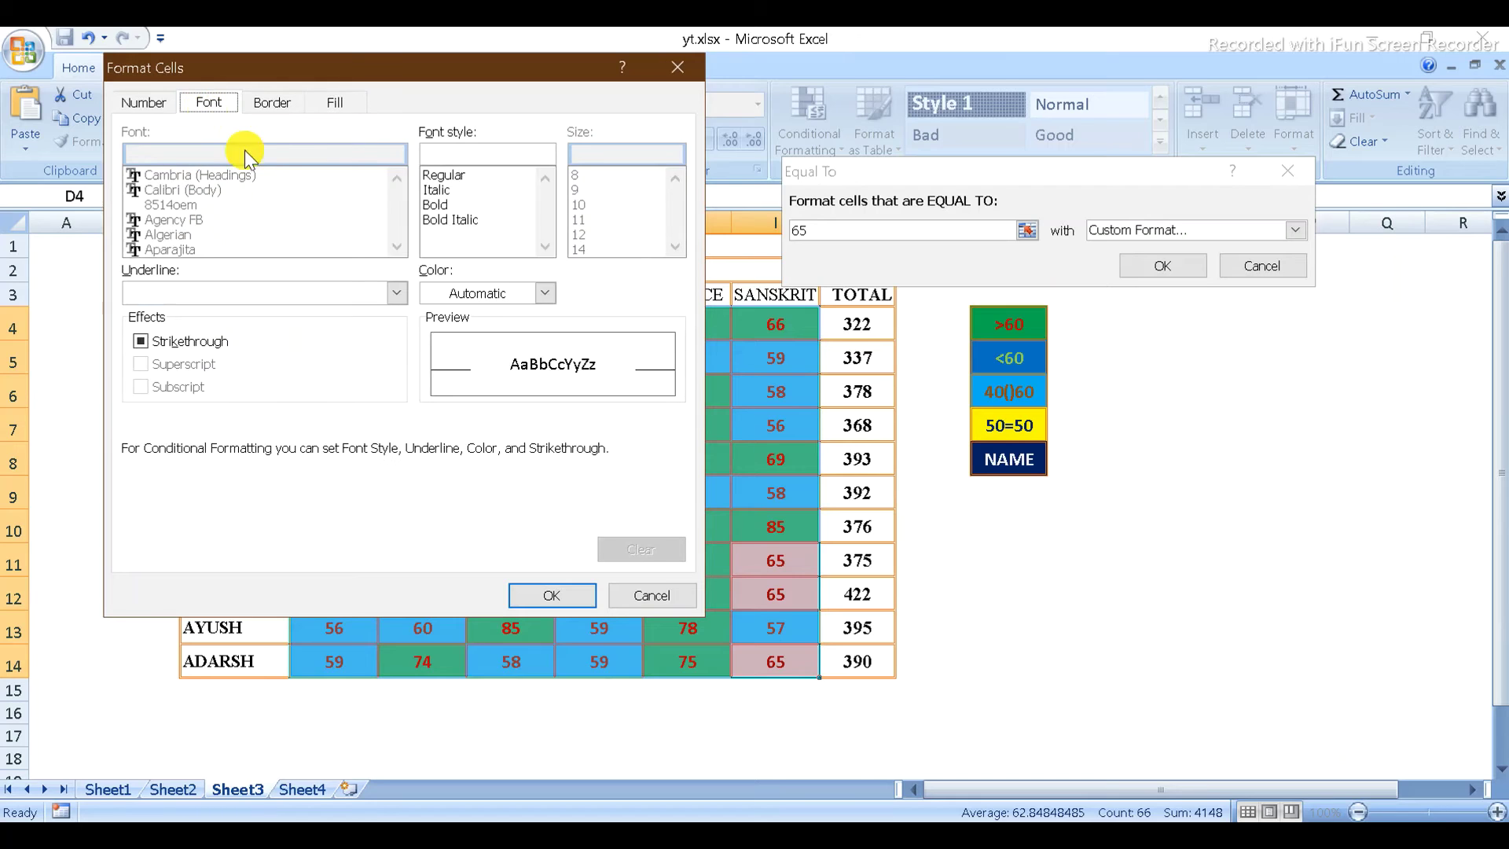
pyautogui.click(546, 294)
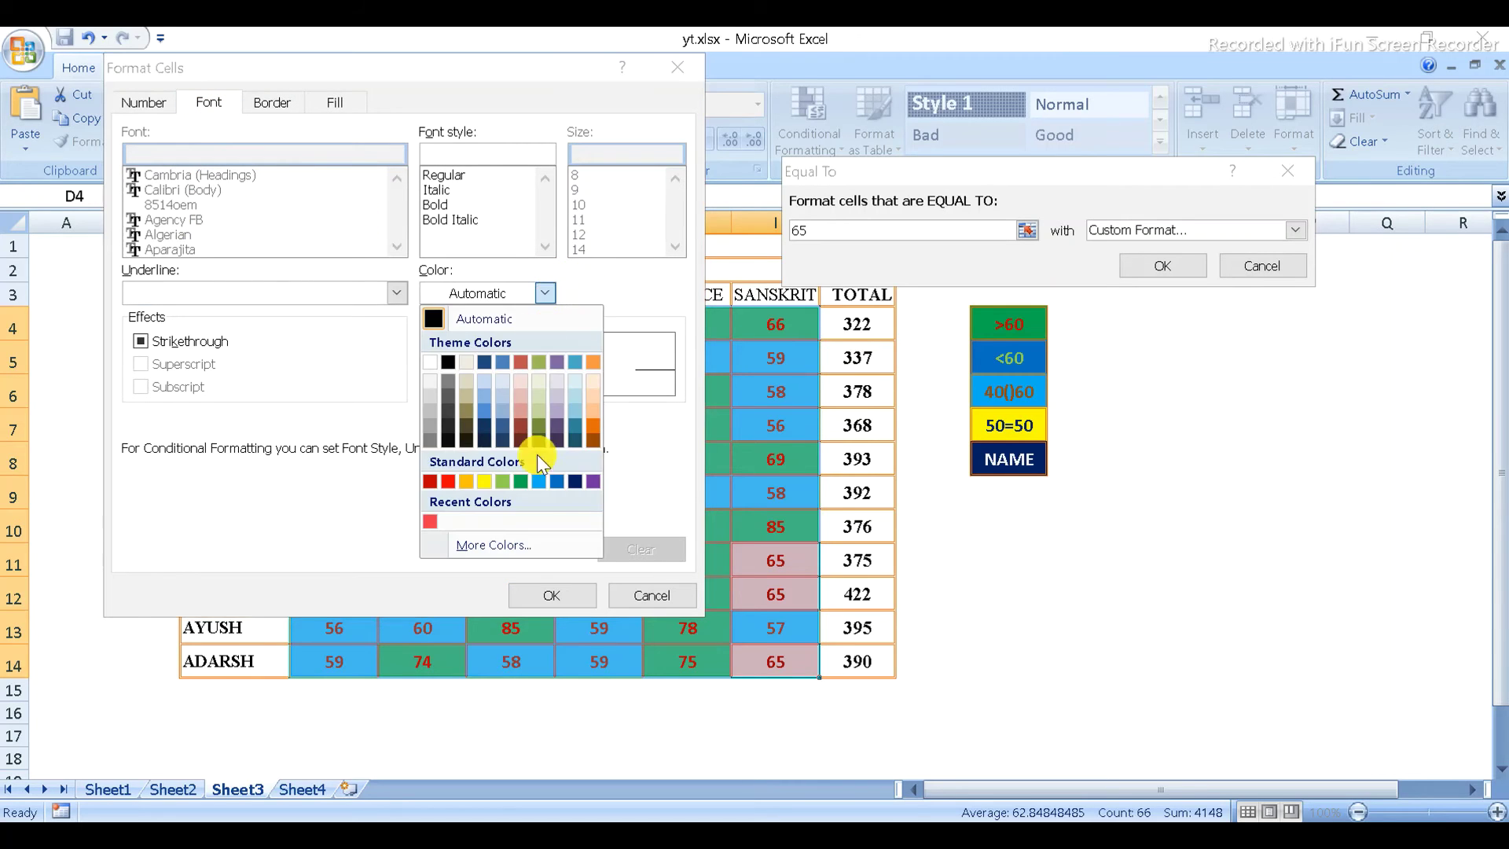
pyautogui.click(575, 482)
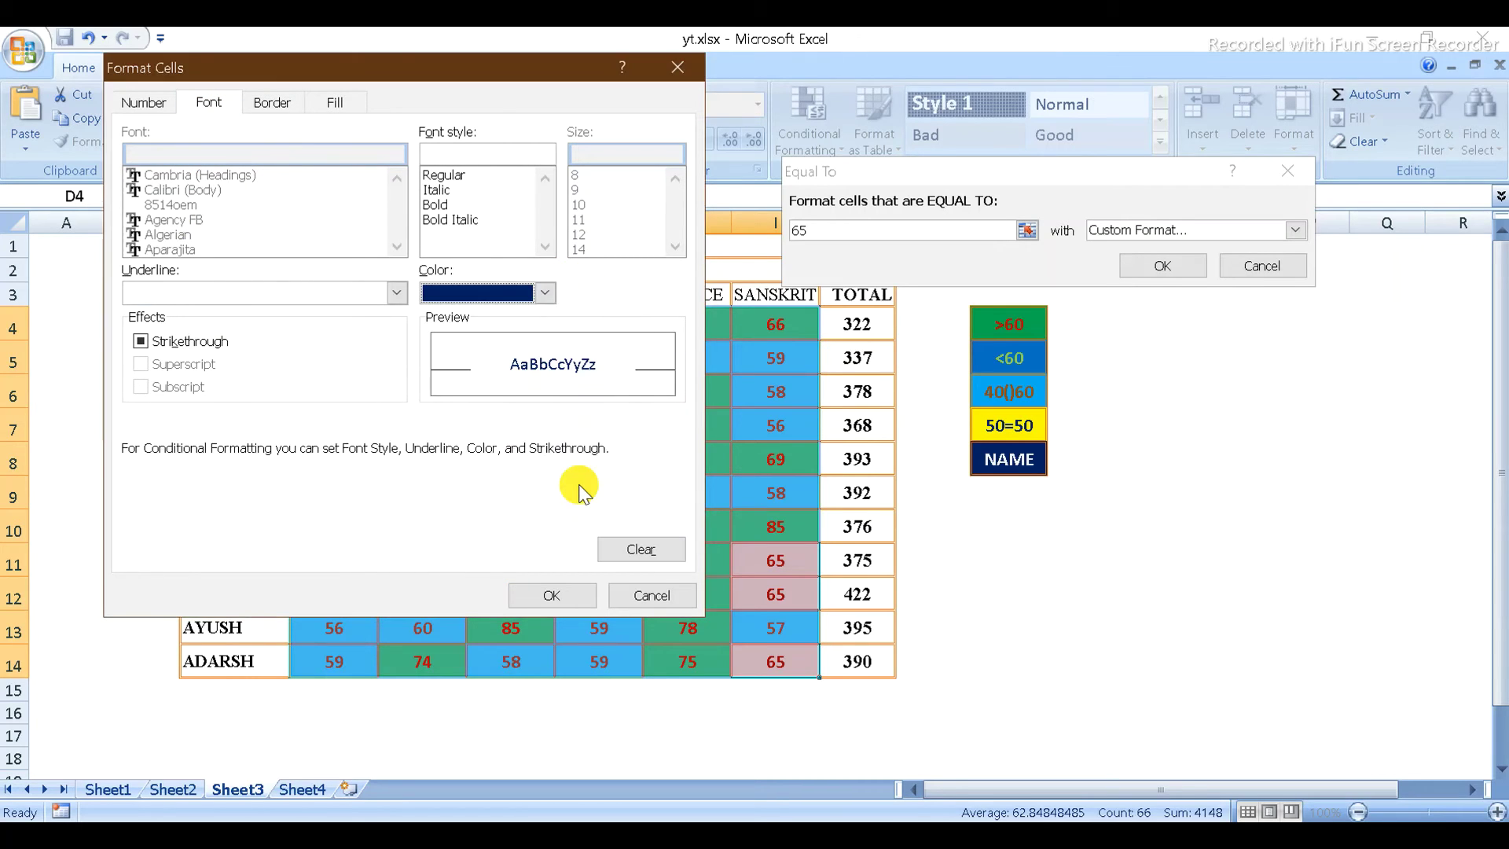
pyautogui.click(573, 594)
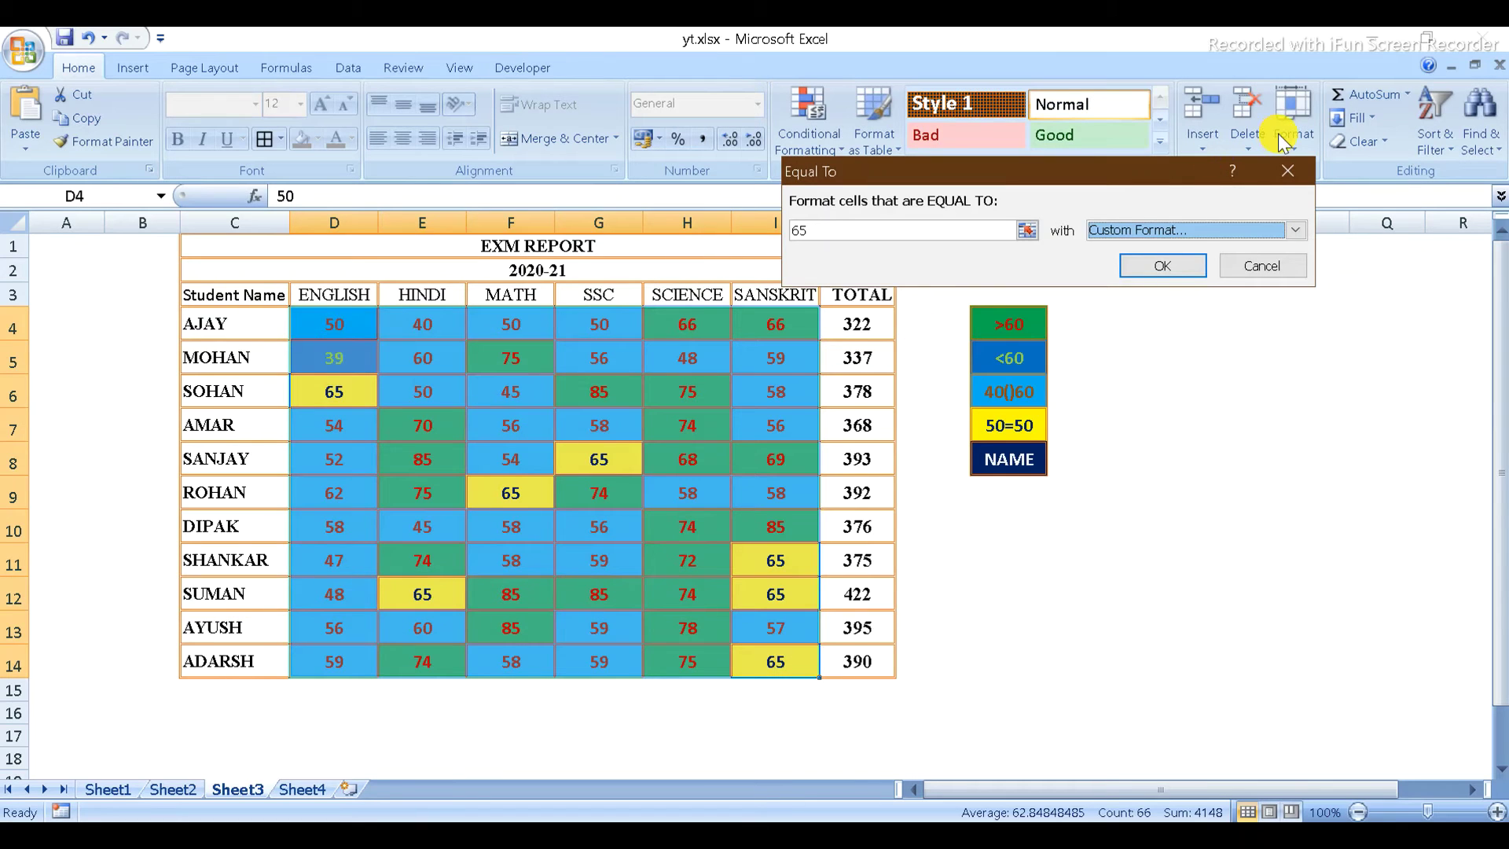
pyautogui.click(1162, 265)
pyautogui.click(1136, 380)
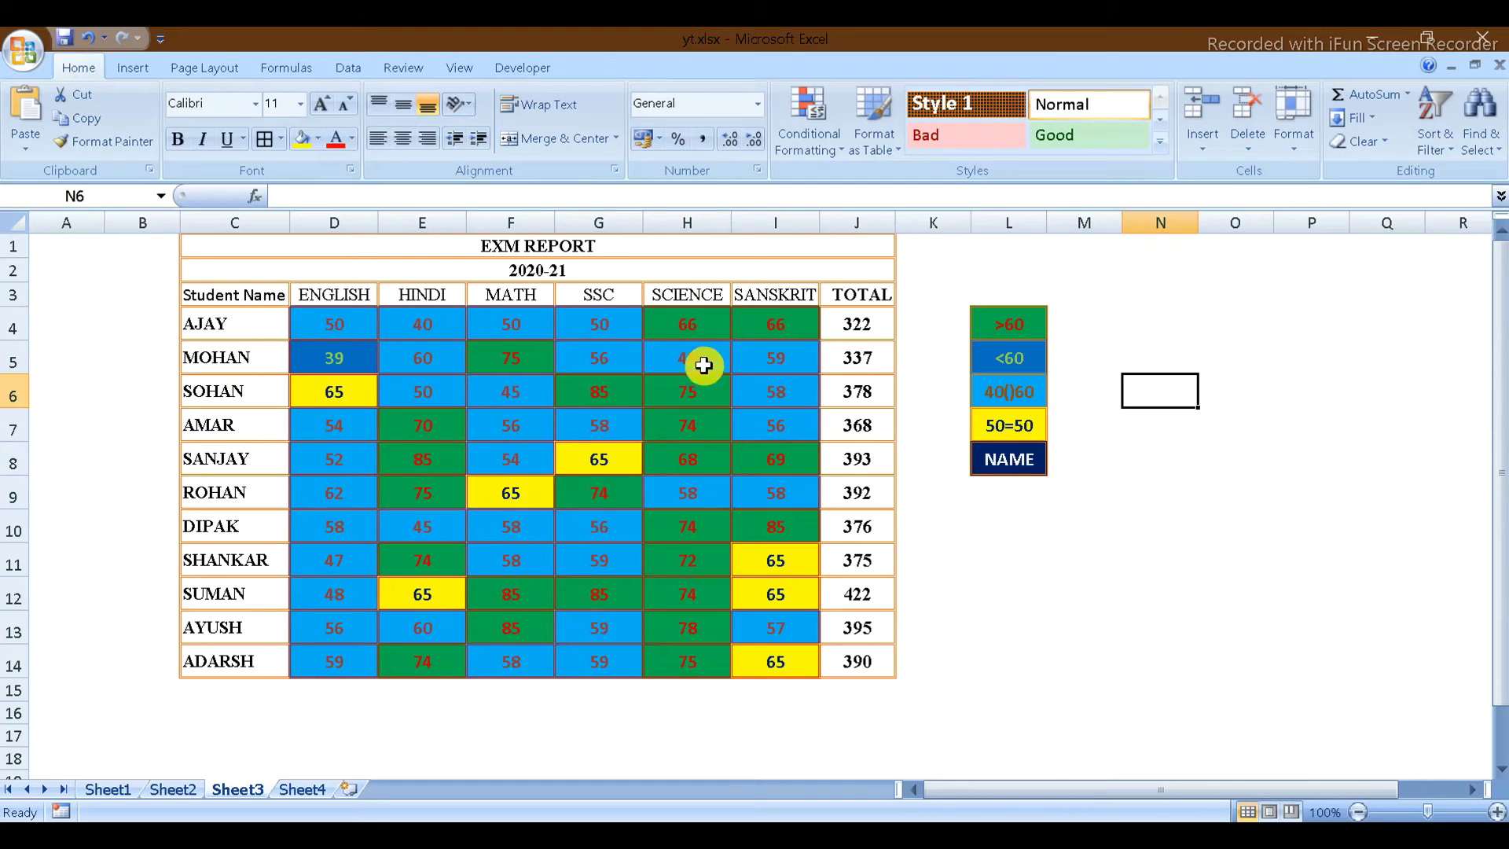
# Change the SSC score in G8 to 59, then glance at the Conditional Formatting menu.
pyautogui.click(626, 458)
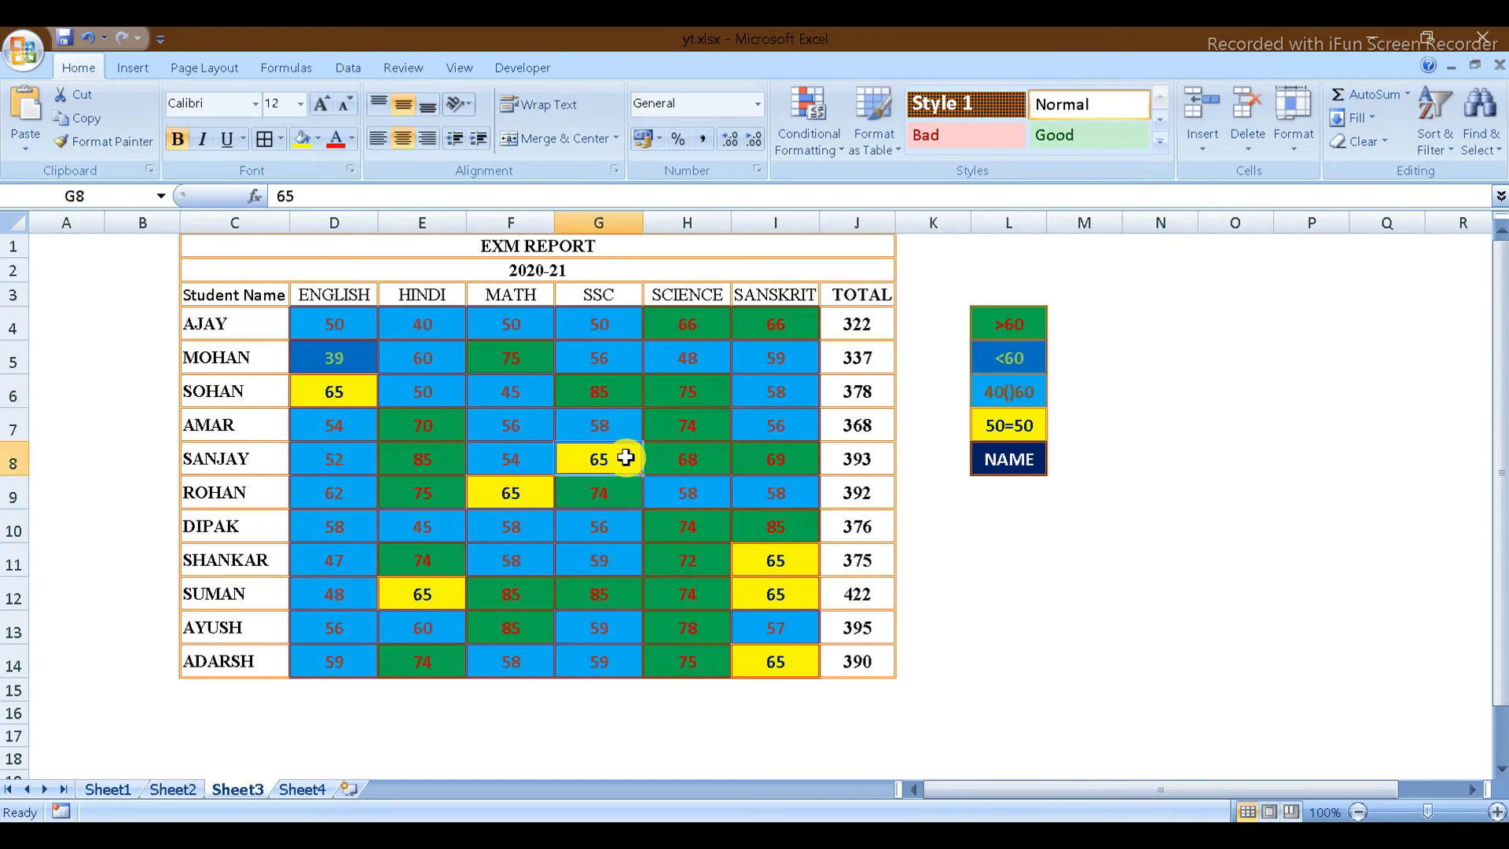
pyautogui.write('5')
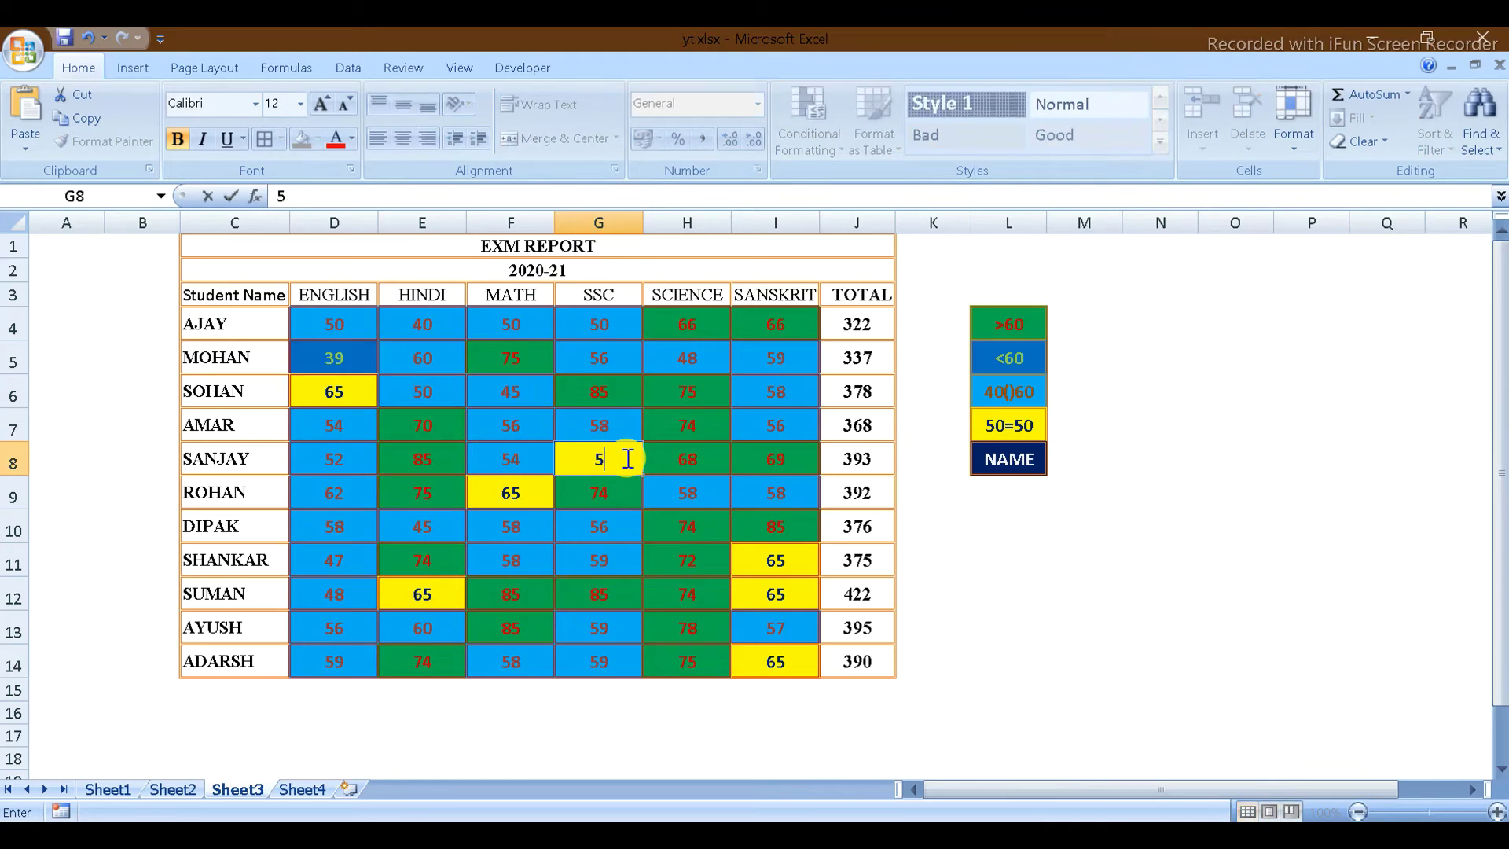
pyautogui.write('9')
pyautogui.press('Return')
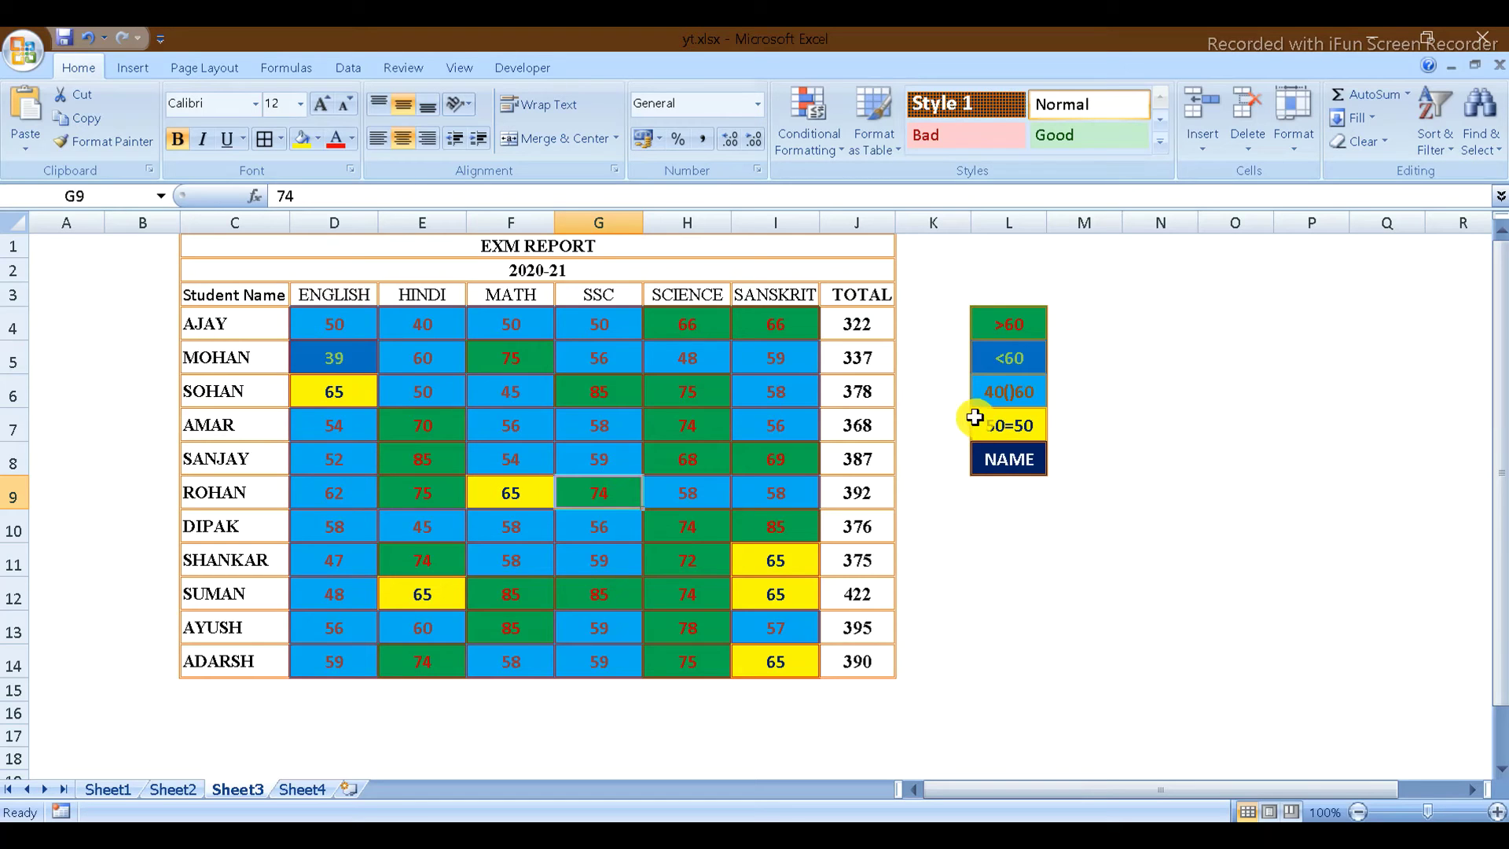
pyautogui.click(813, 143)
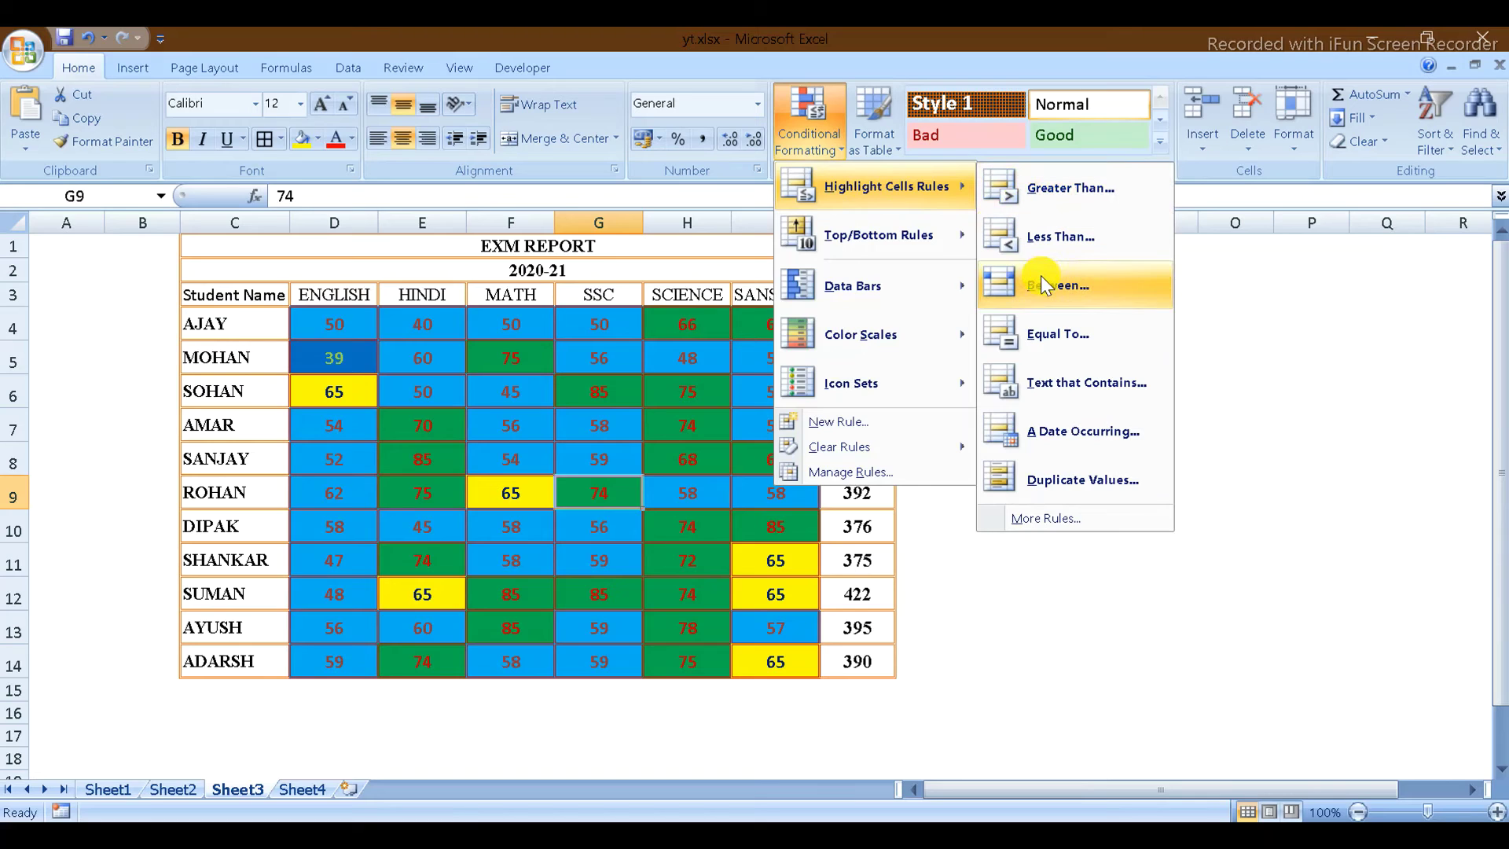
pyautogui.moveTo(874, 186)
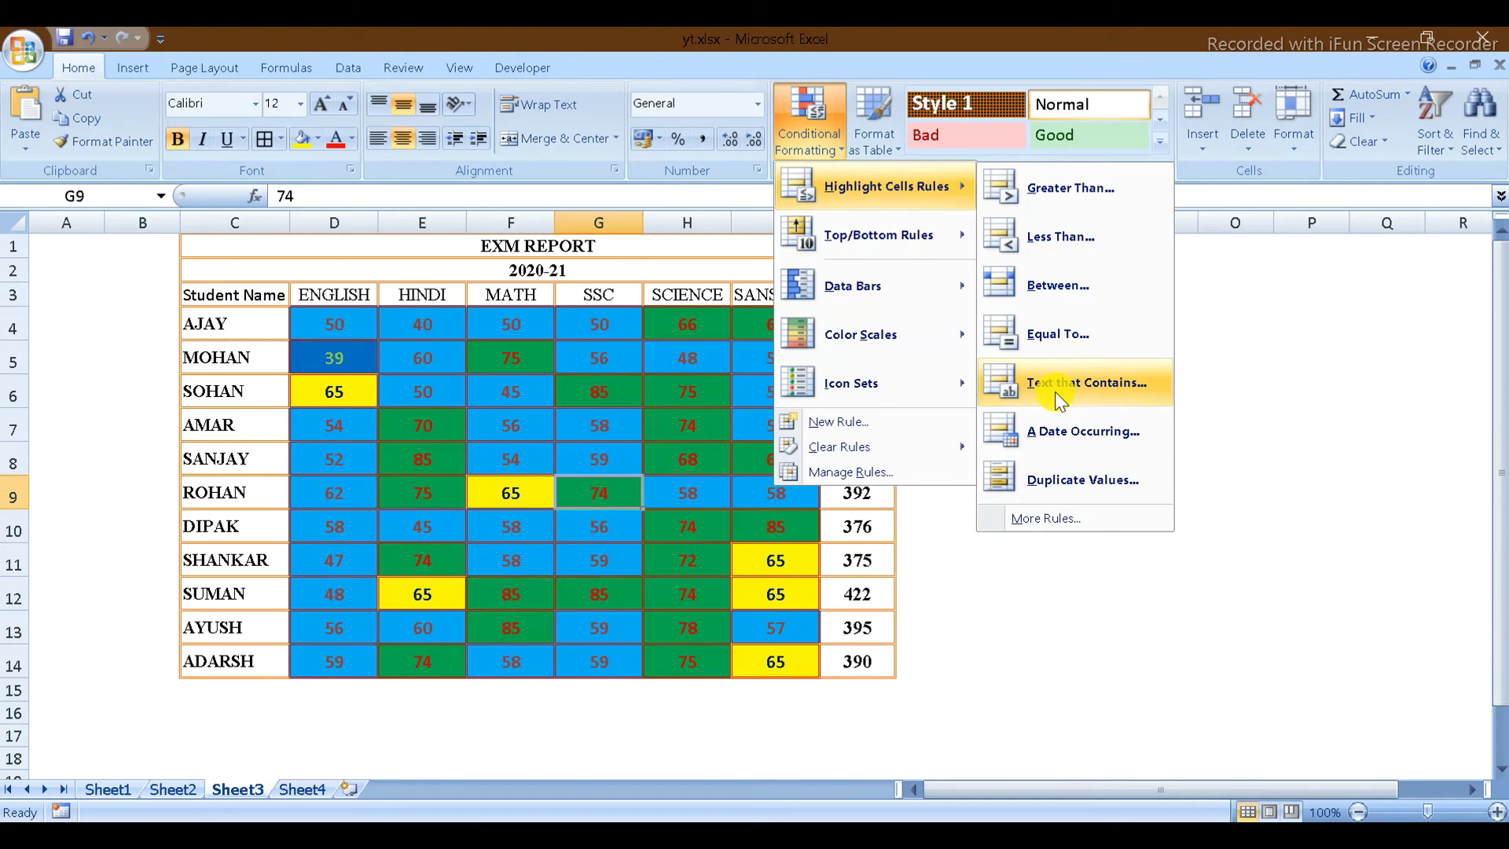
pyautogui.click(1210, 416)
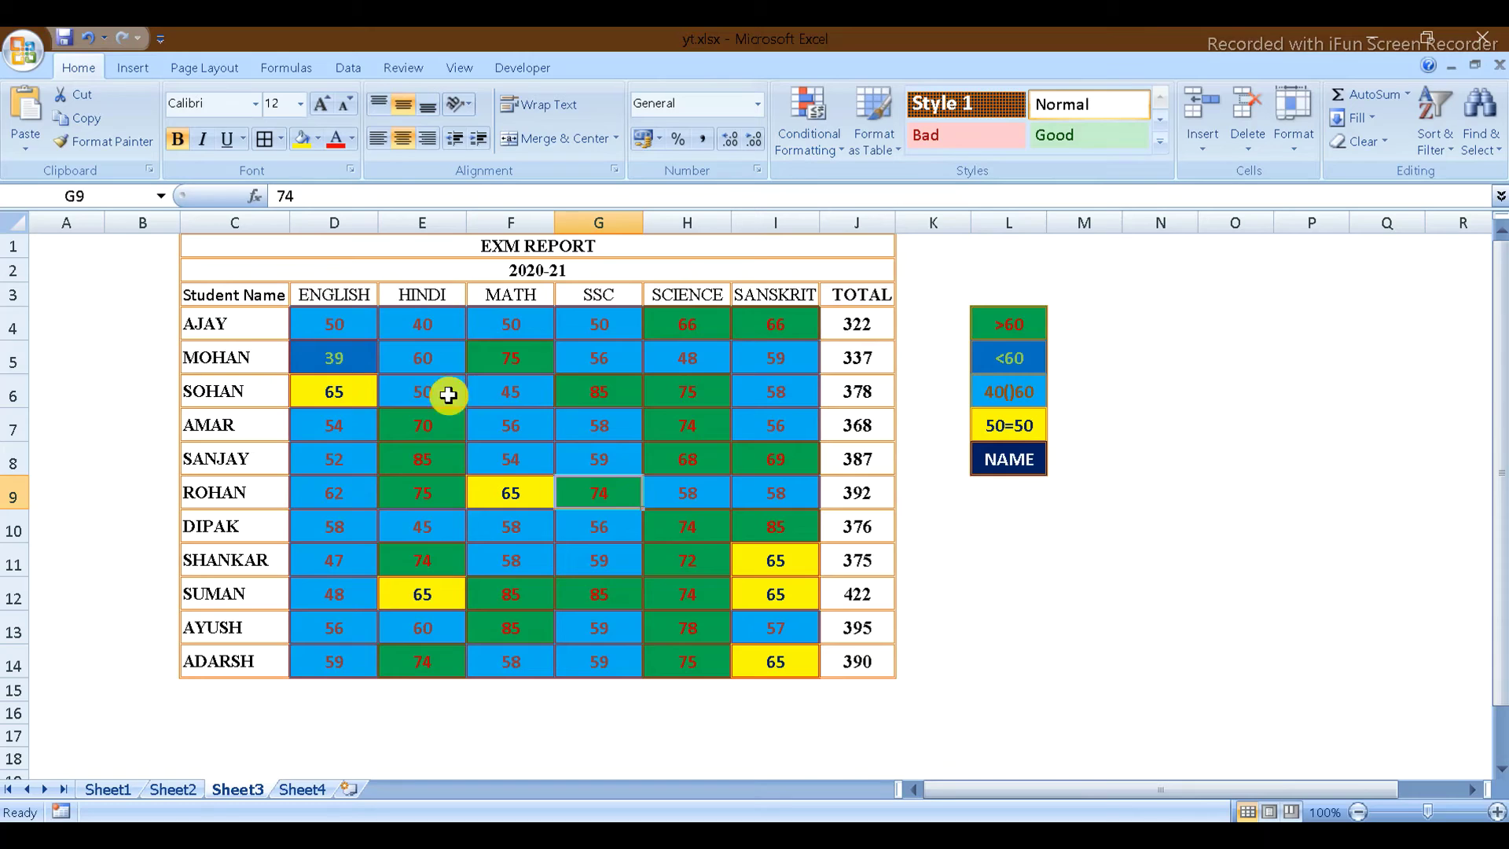
# Select names C4:C14 and start a Text That Contains rule searching for 'o'.
pyautogui.click(221, 328)
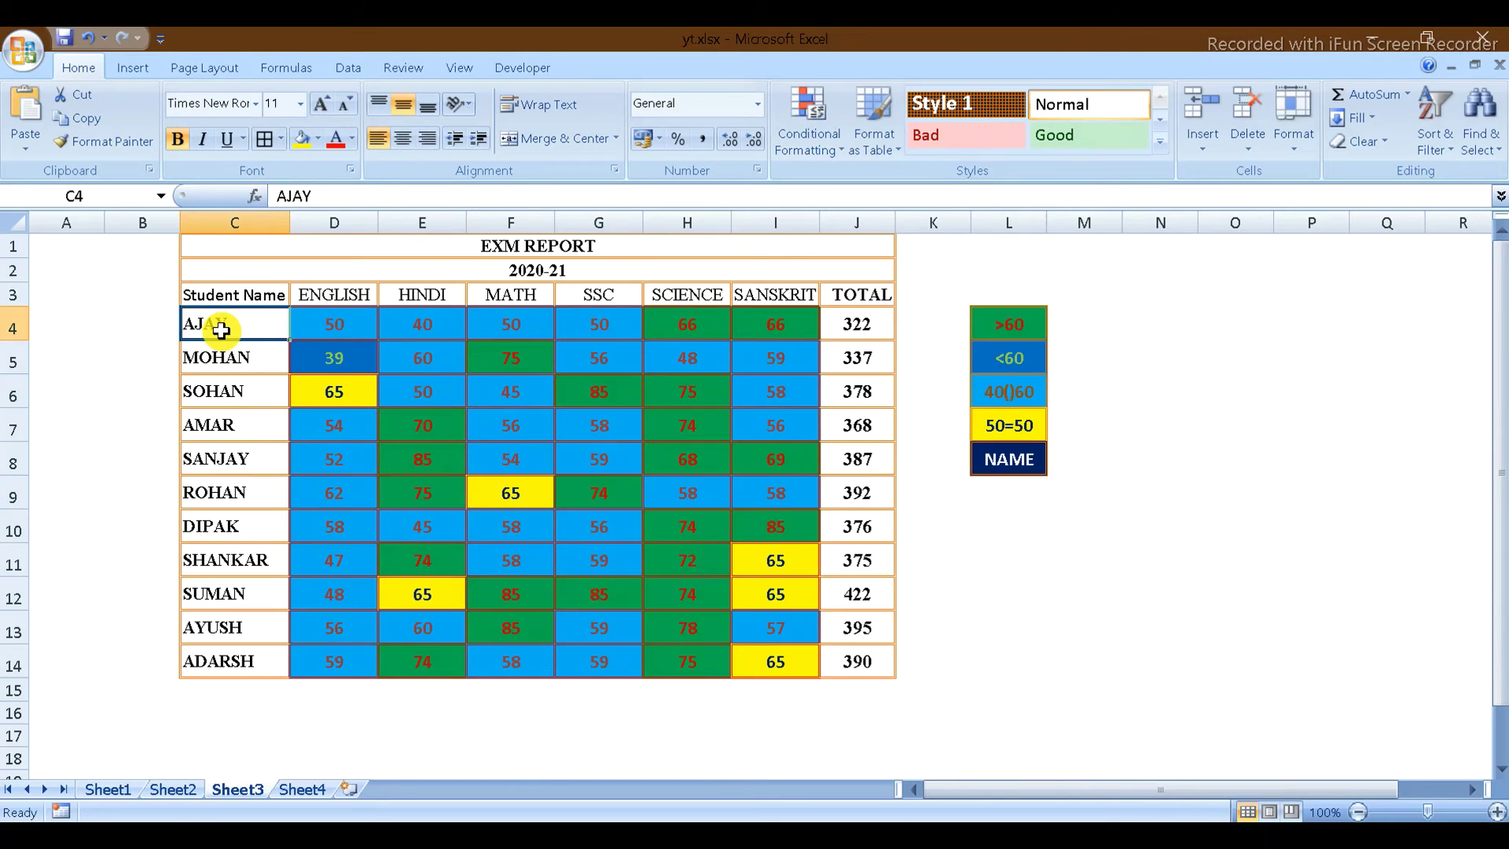
pyautogui.hotkey('ctrl', 'shift', 'Down')
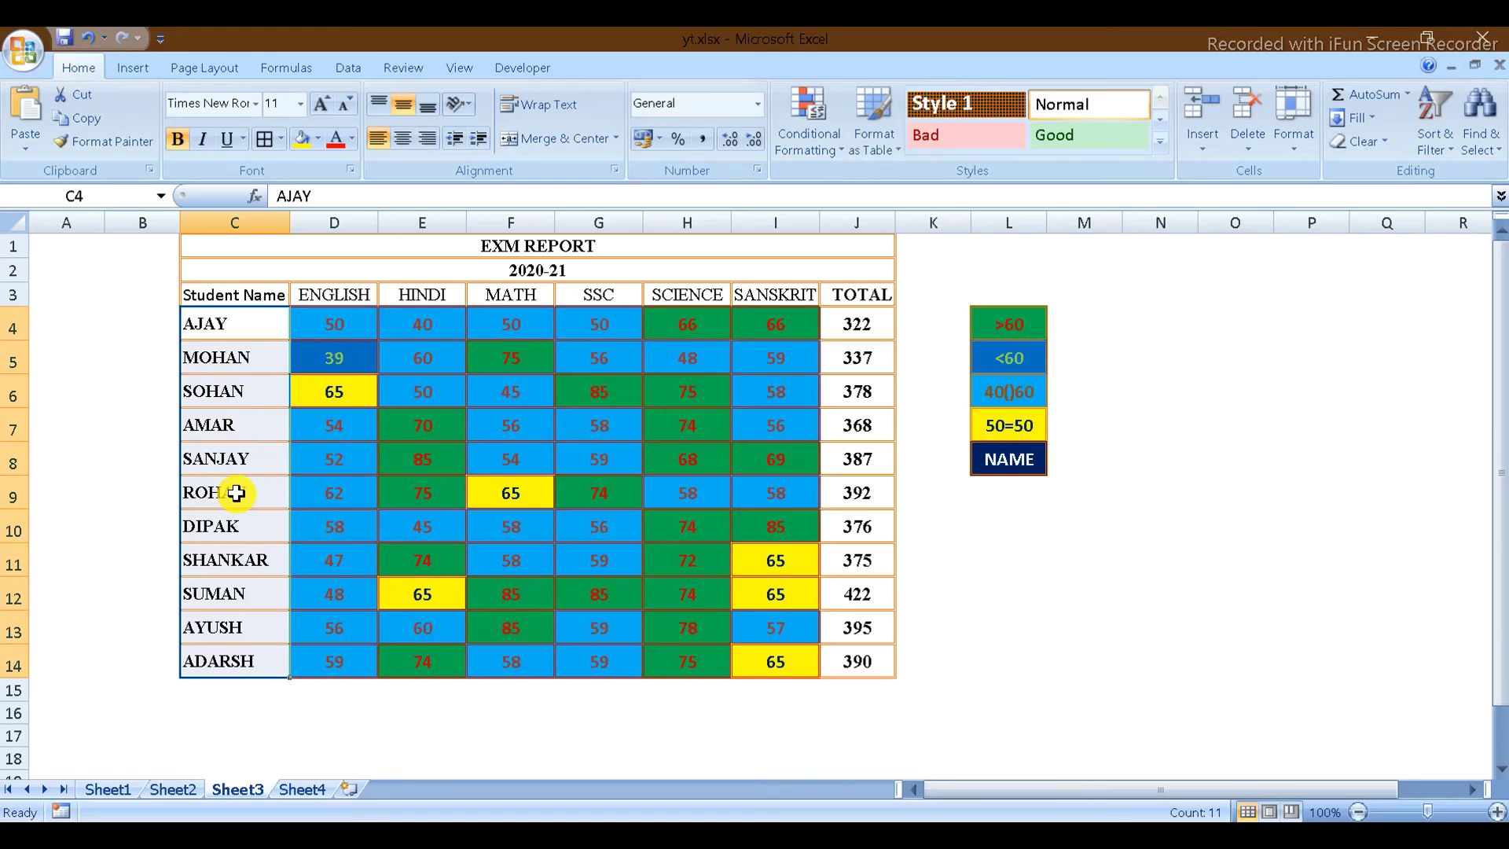
pyautogui.click(846, 151)
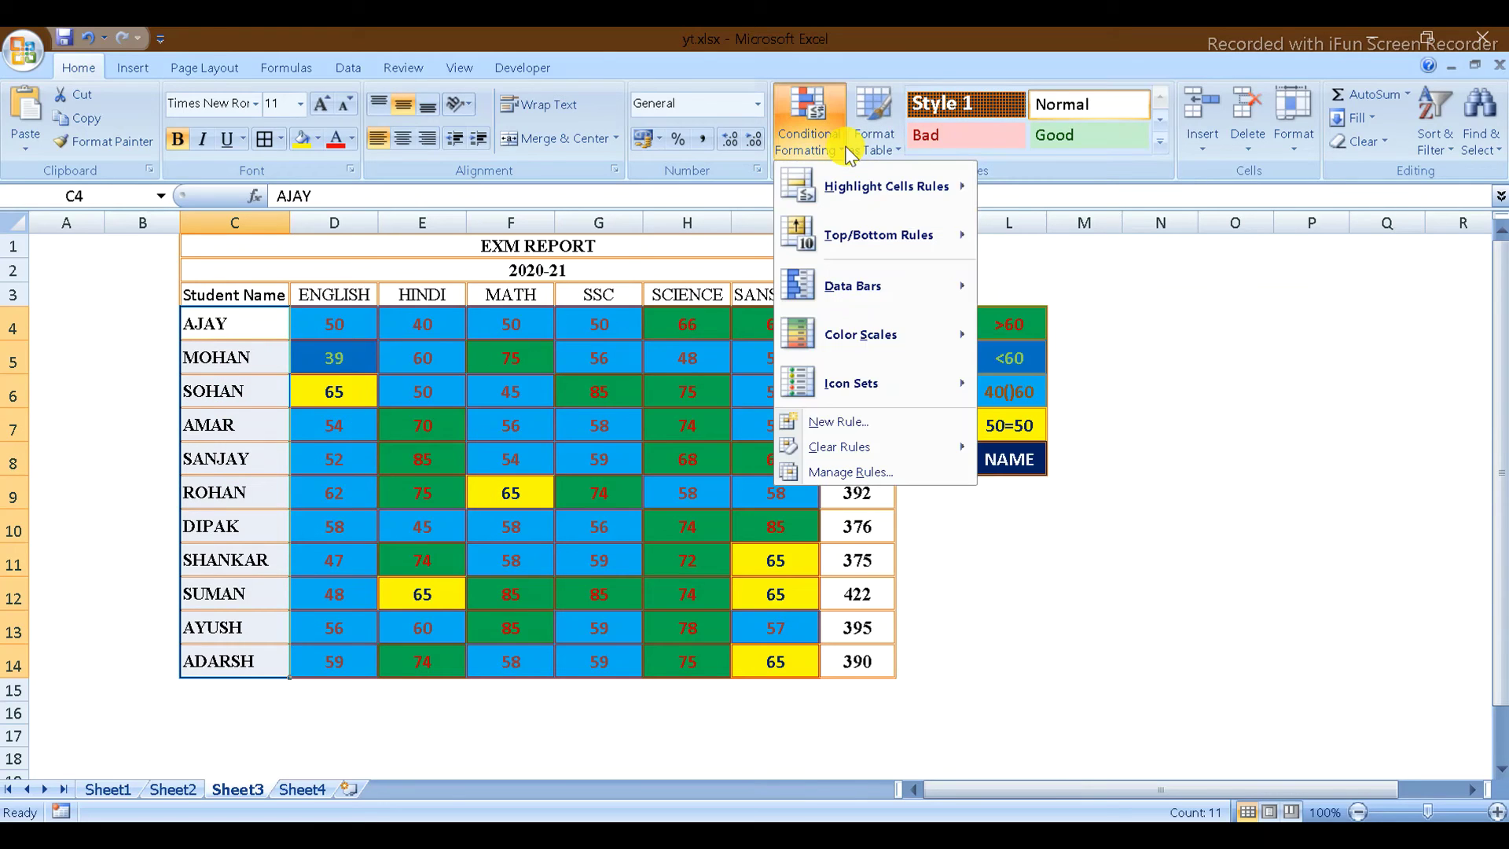
pyautogui.moveTo(884, 187)
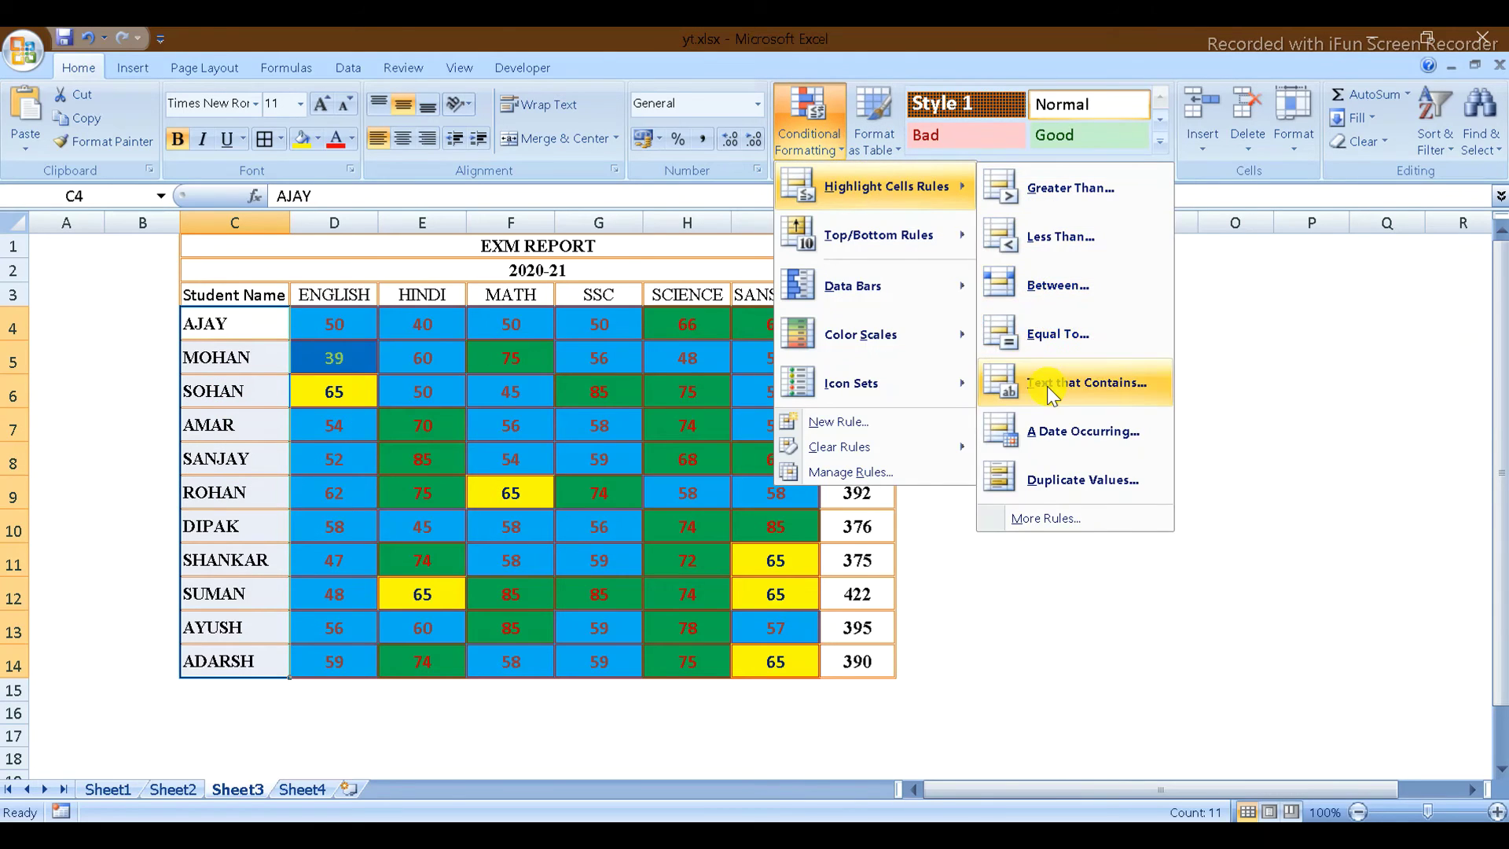
pyautogui.click(1046, 385)
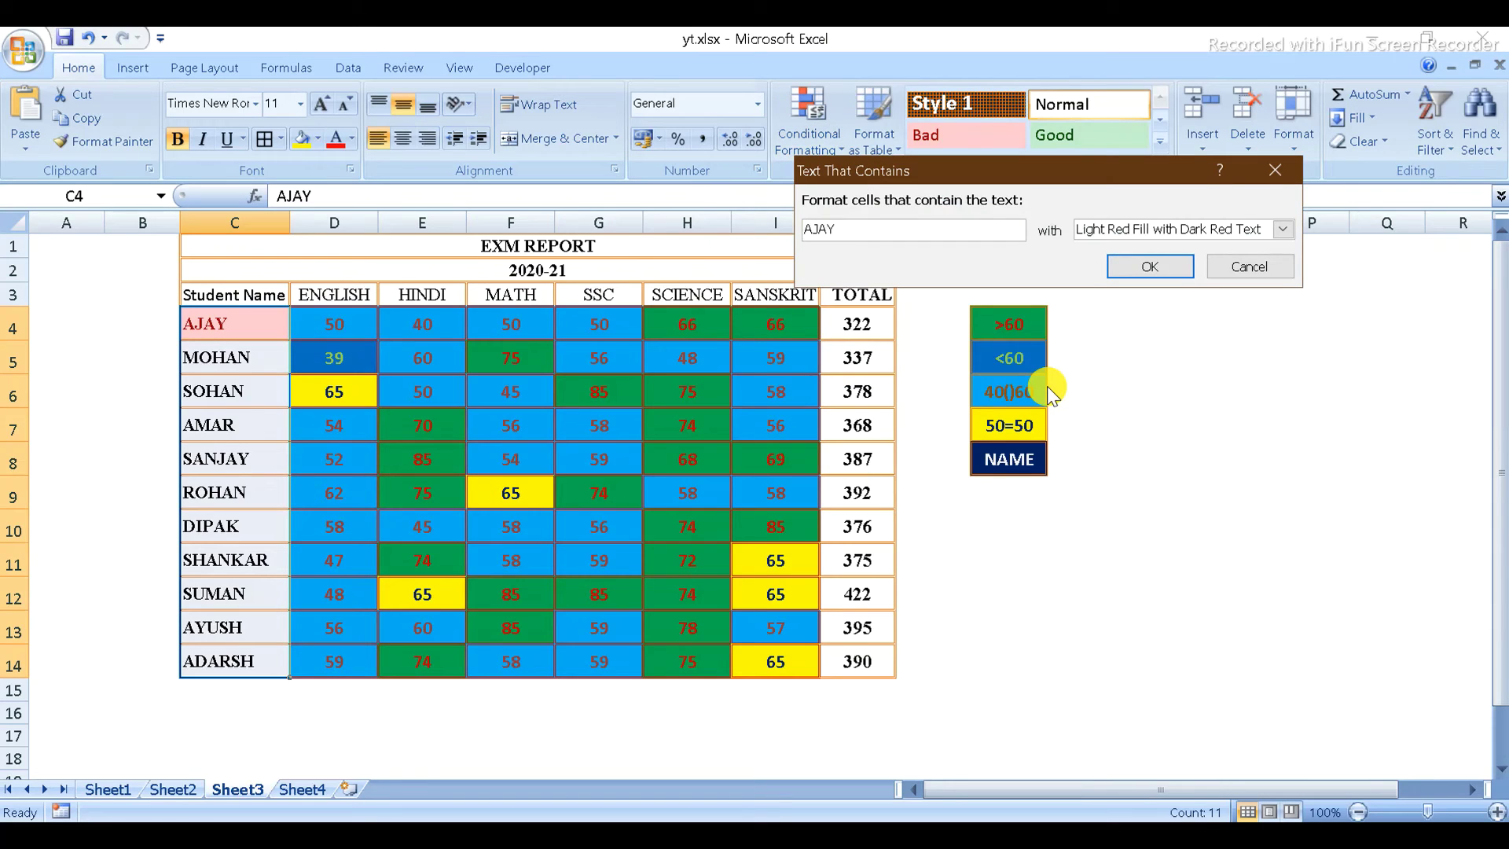
pyautogui.click(838, 222)
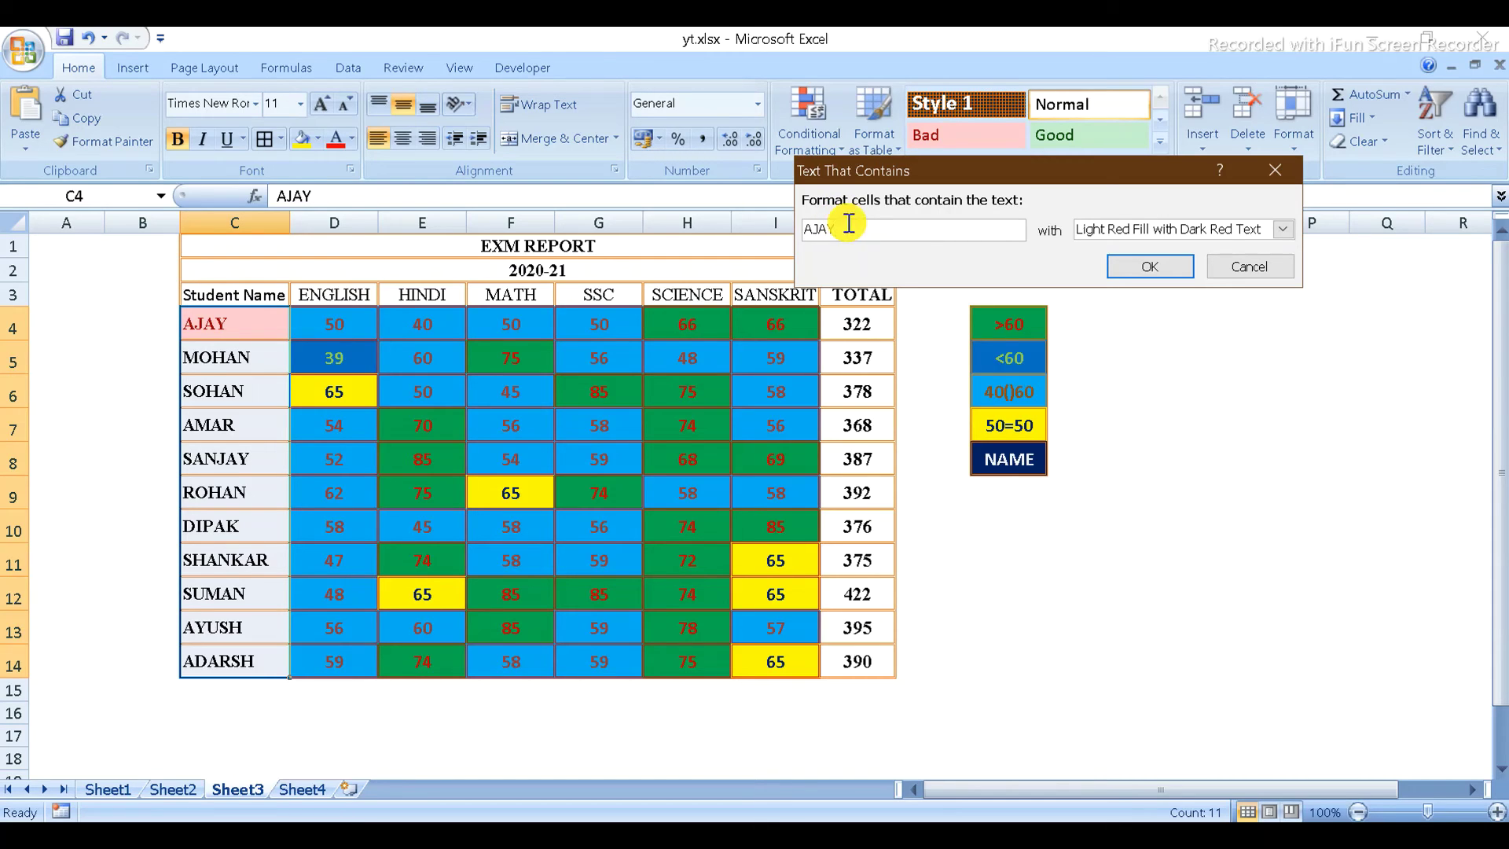
pyautogui.press('BackSpace')
pyautogui.press('BackSpace')
pyautogui.press('BackSpace')
pyautogui.press('BackSpace')
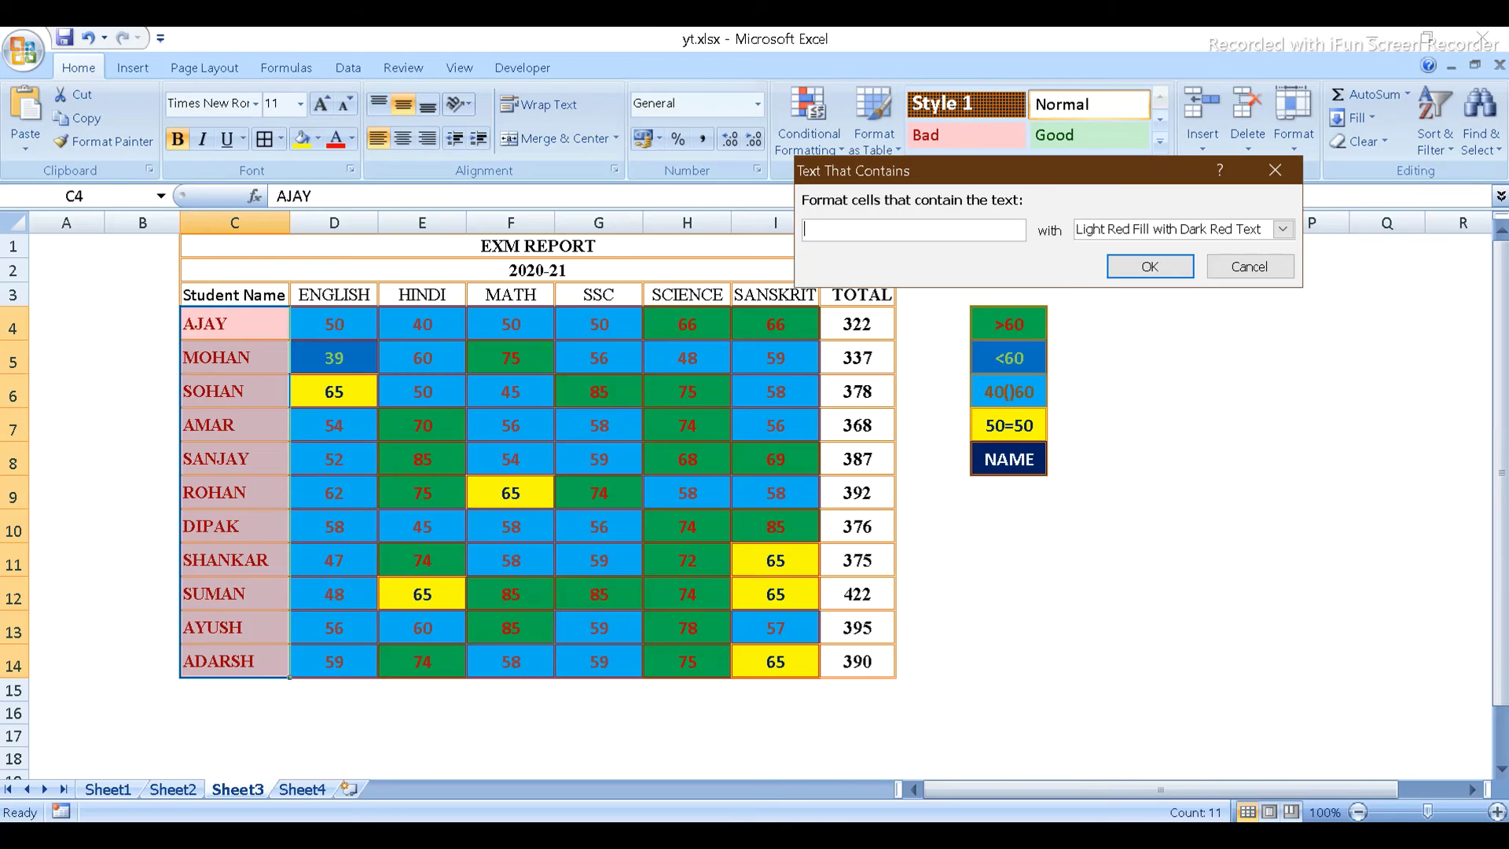
pyautogui.write('o')
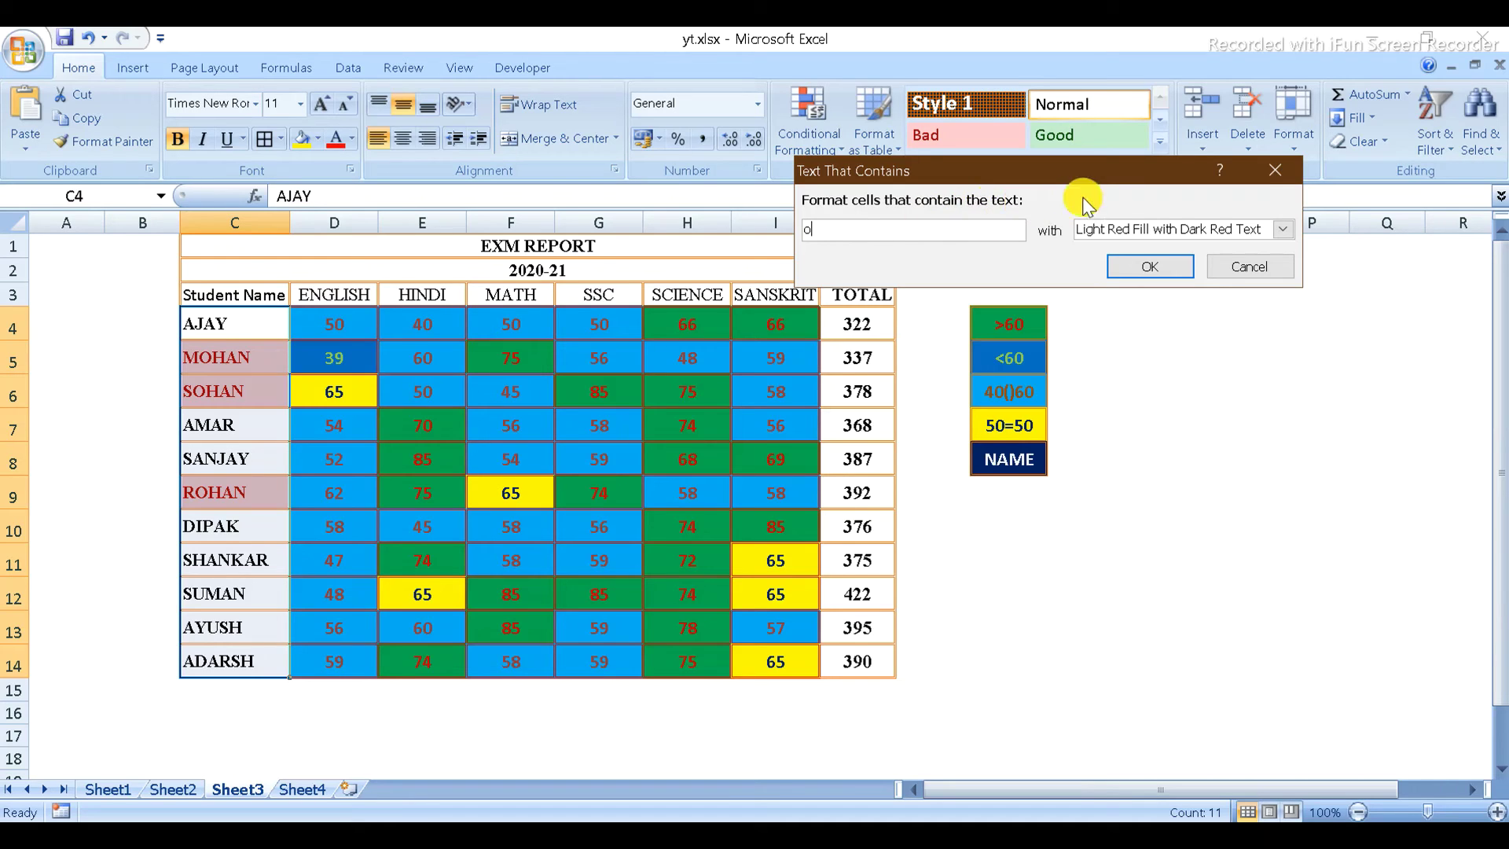
# Give the 'o' rule a custom white font on navy fill and apply it.
pyautogui.click(1281, 229)
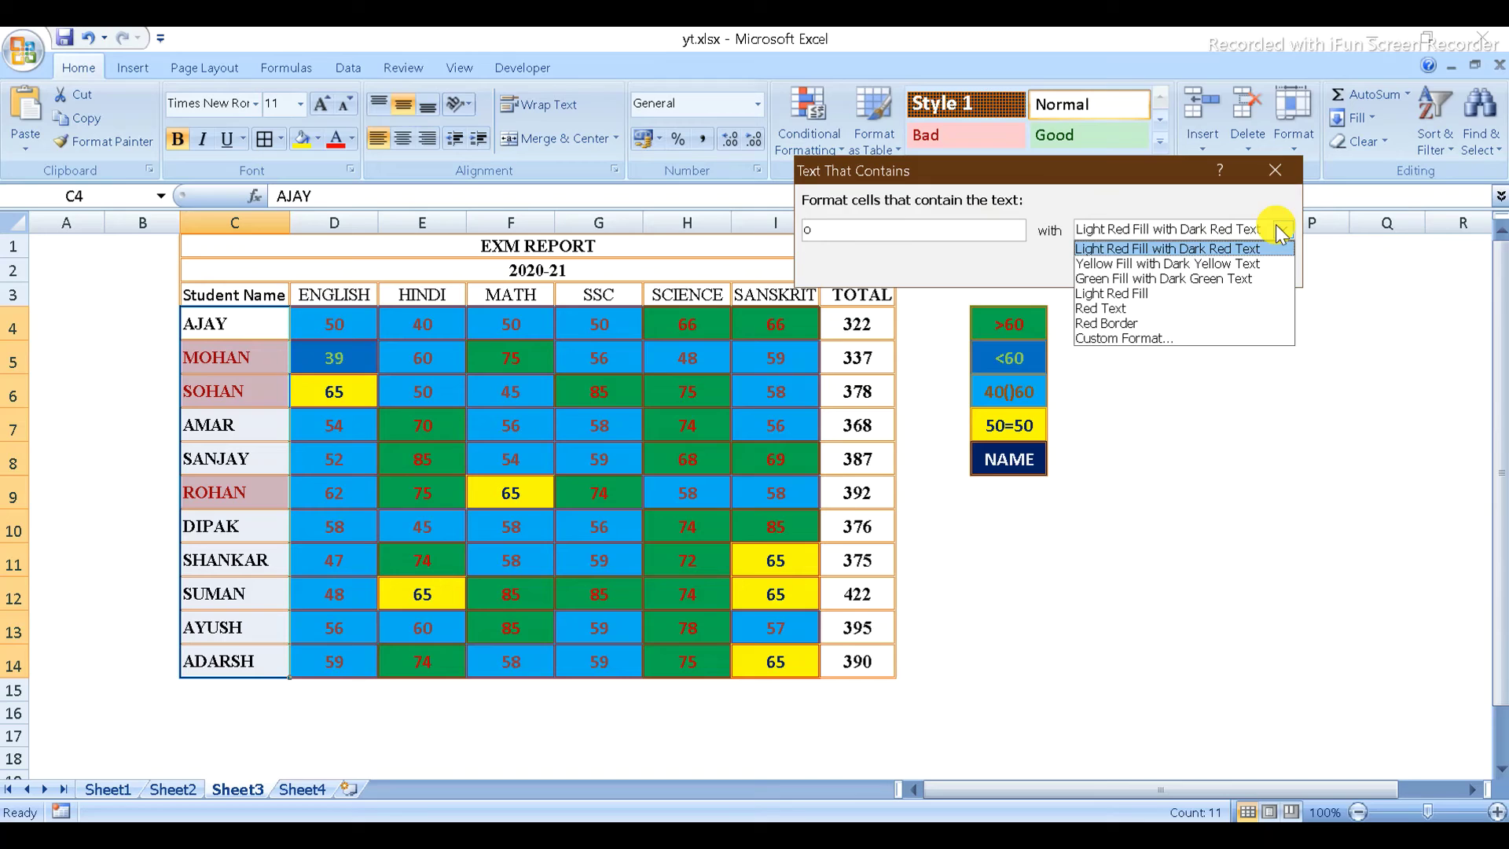
pyautogui.click(1124, 338)
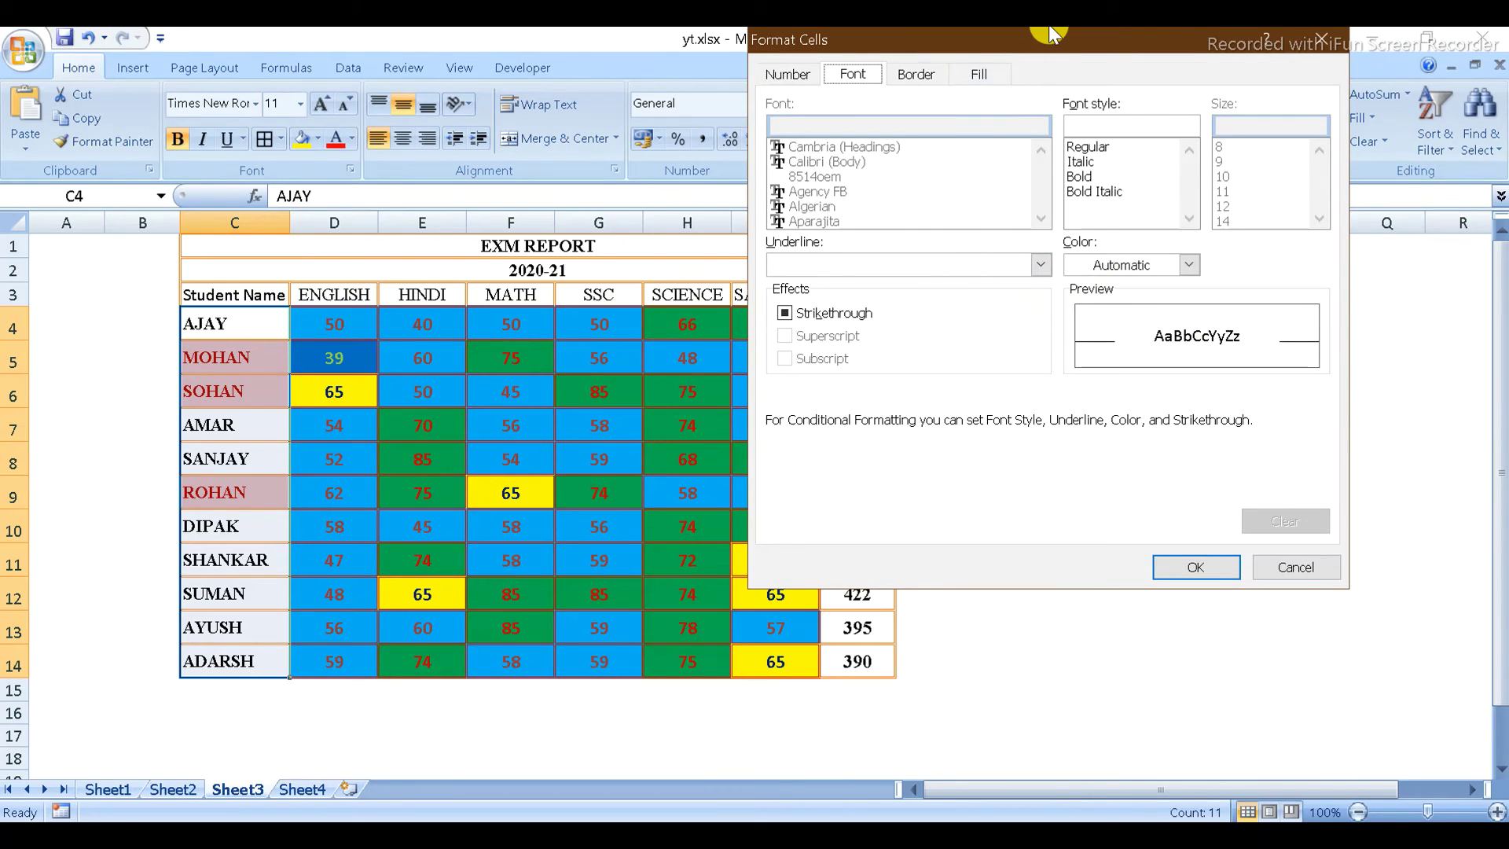
pyautogui.moveTo(1048, 40); pyautogui.dragTo(417, 150)
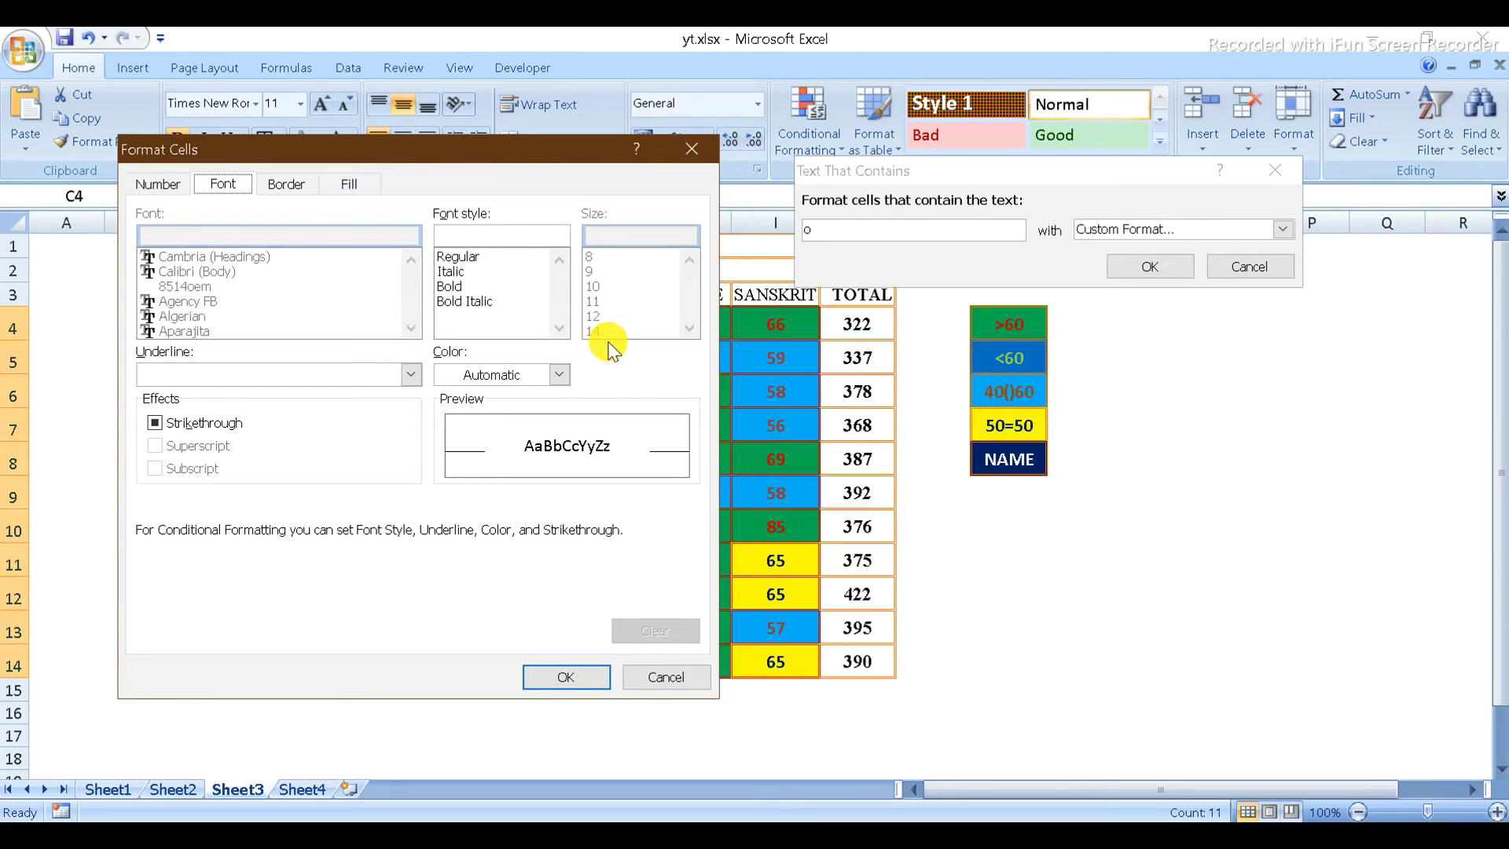
pyautogui.click(560, 374)
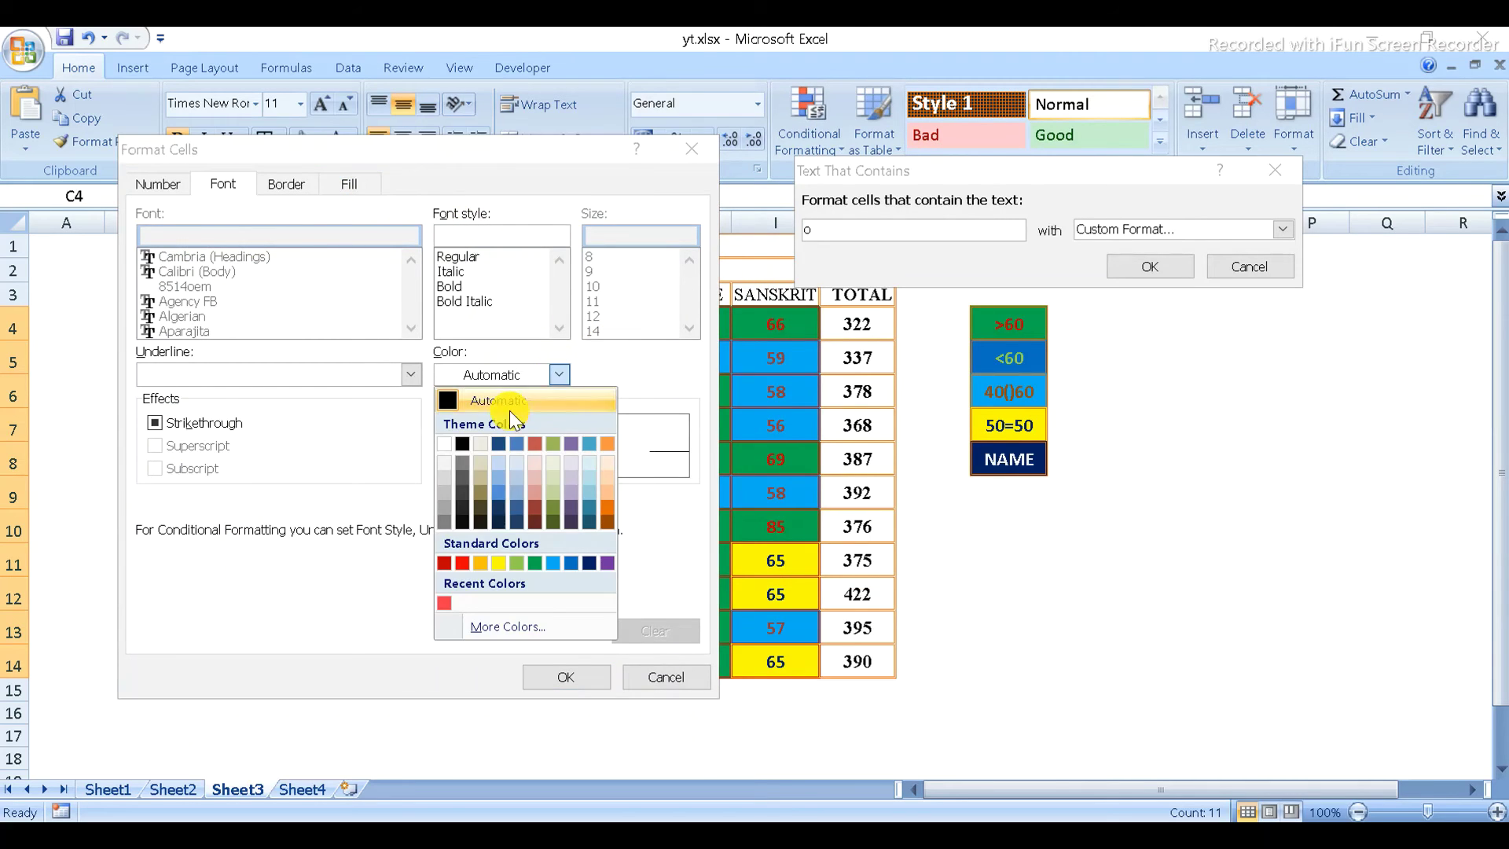
pyautogui.click(443, 445)
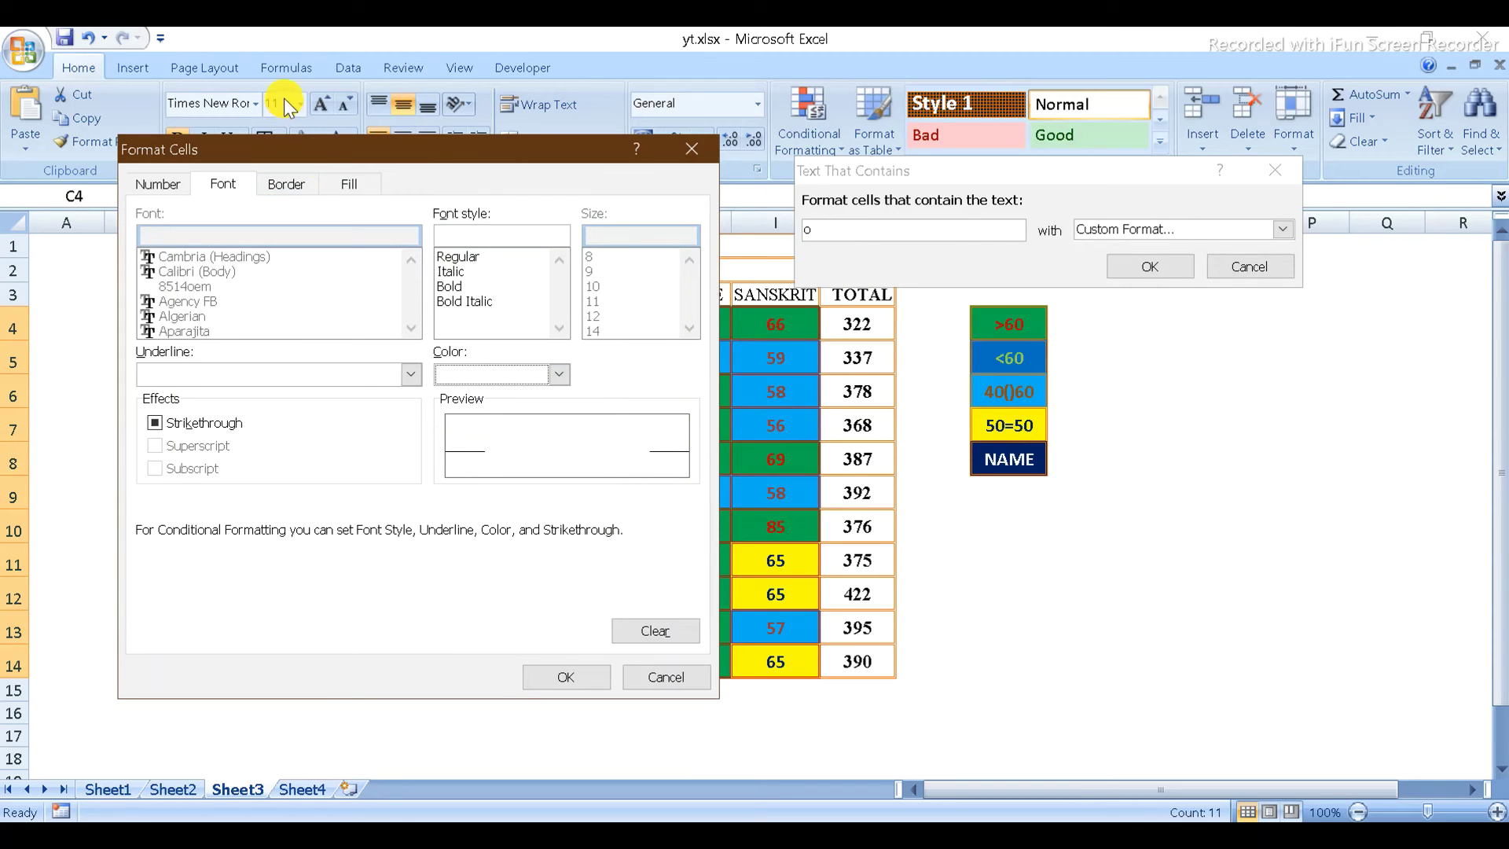
pyautogui.click(347, 186)
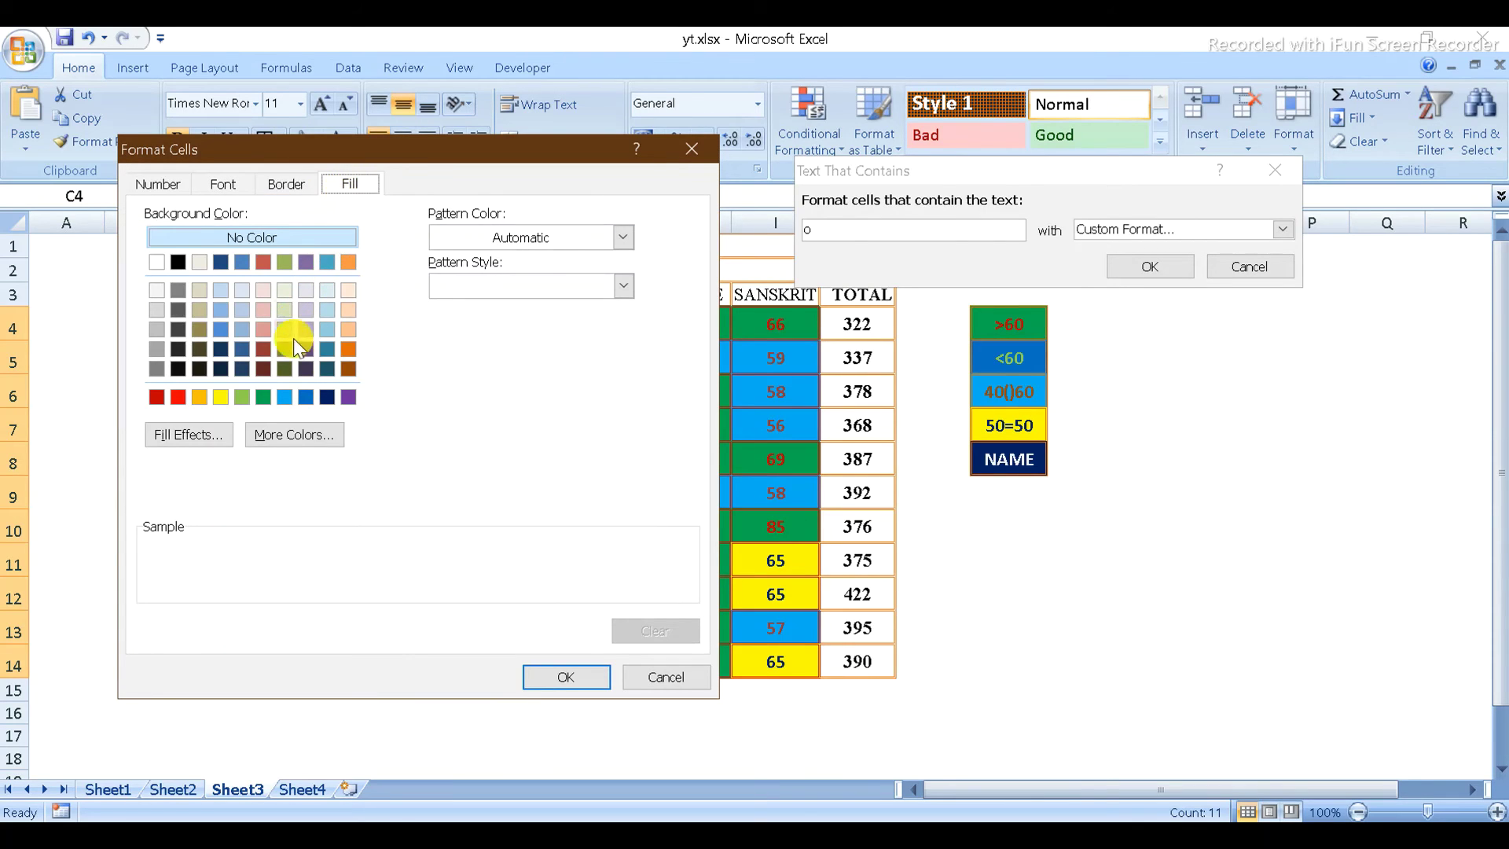
pyautogui.click(326, 397)
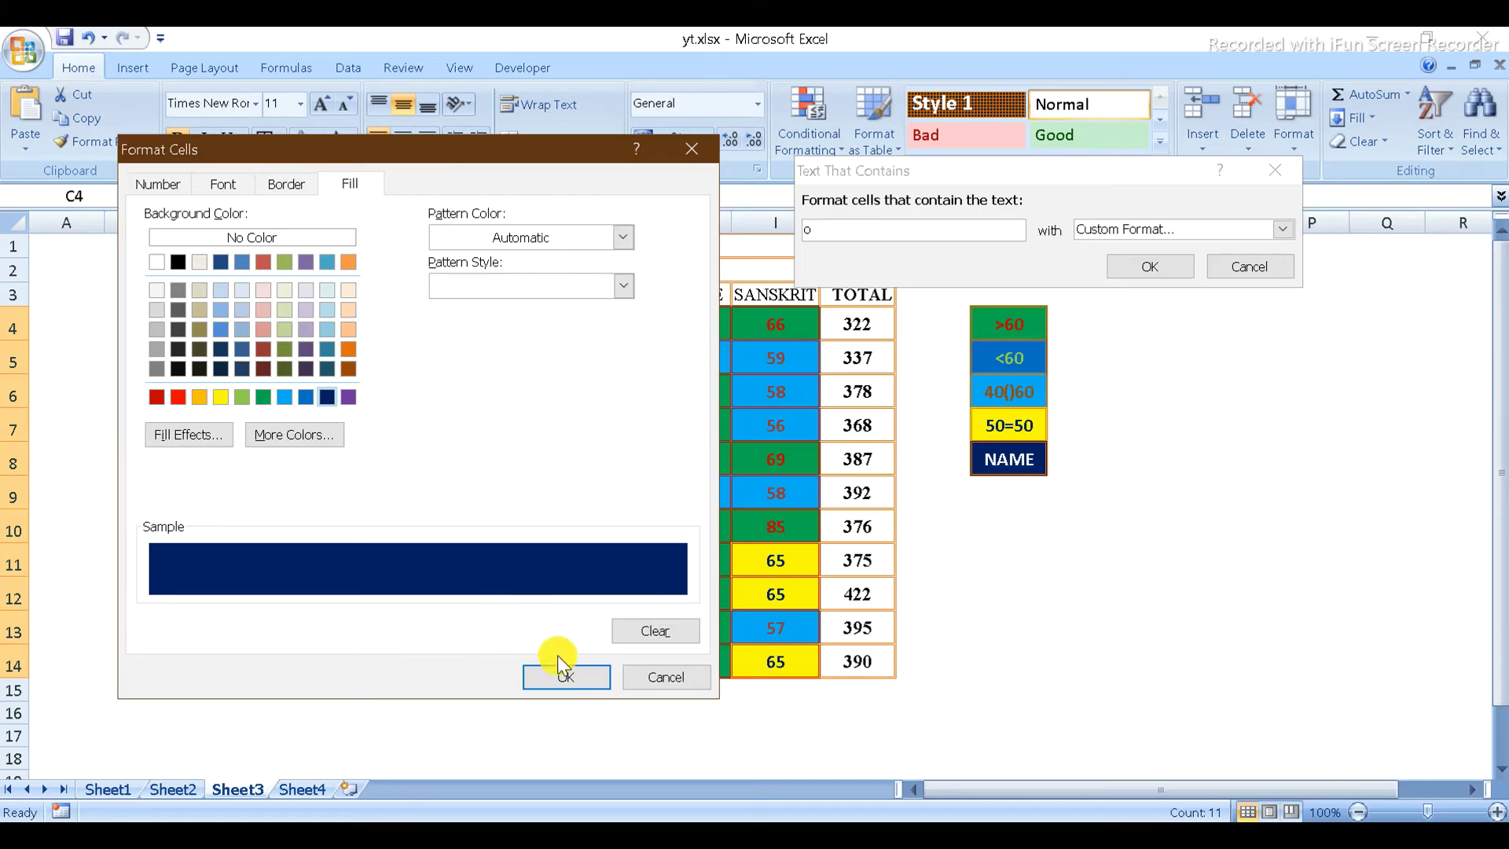
pyautogui.click(566, 677)
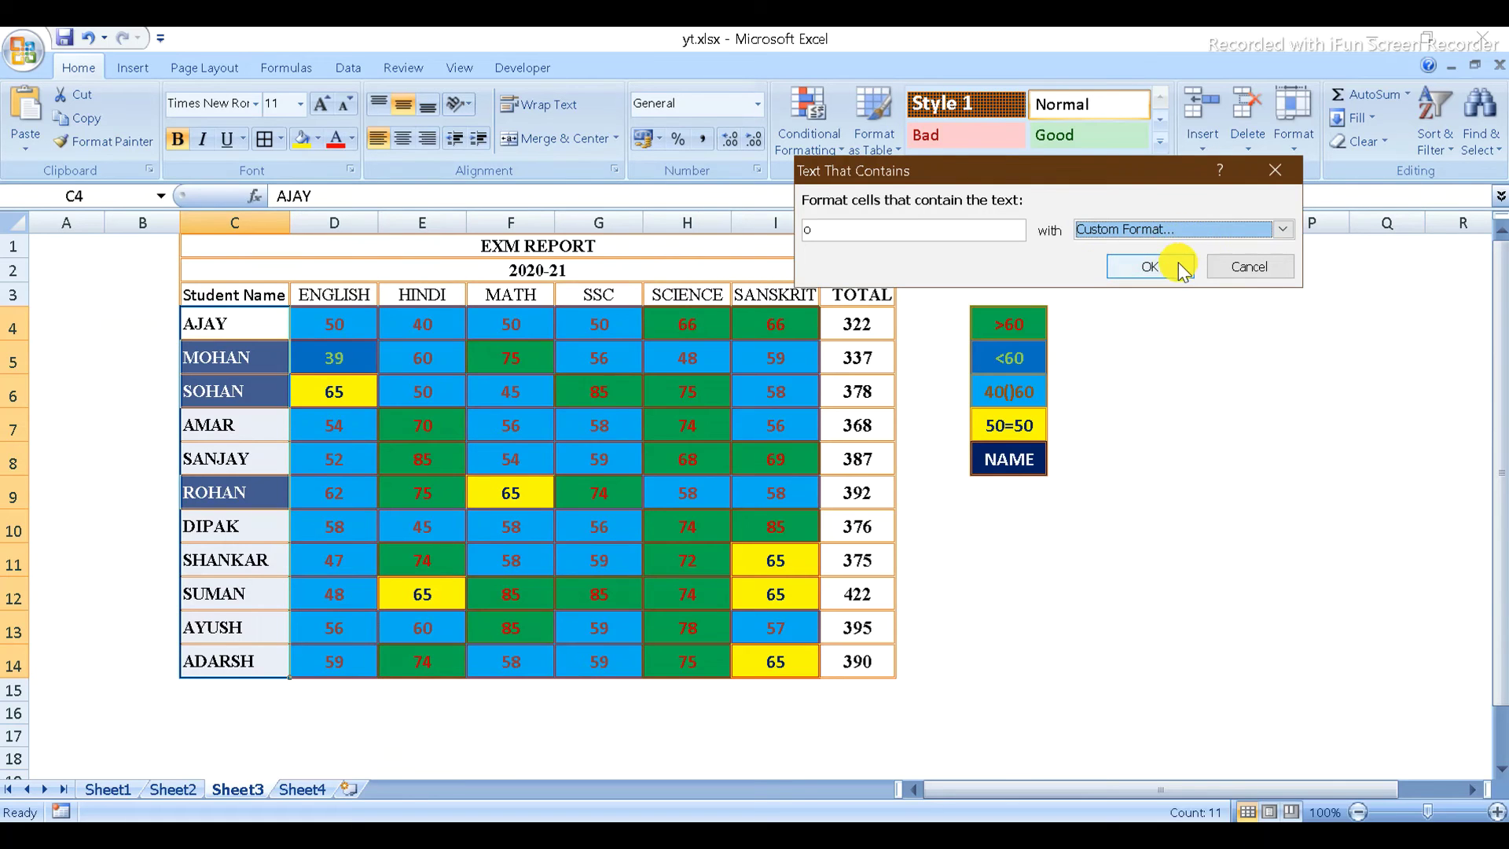
pyautogui.click(1149, 266)
pyautogui.click(1176, 412)
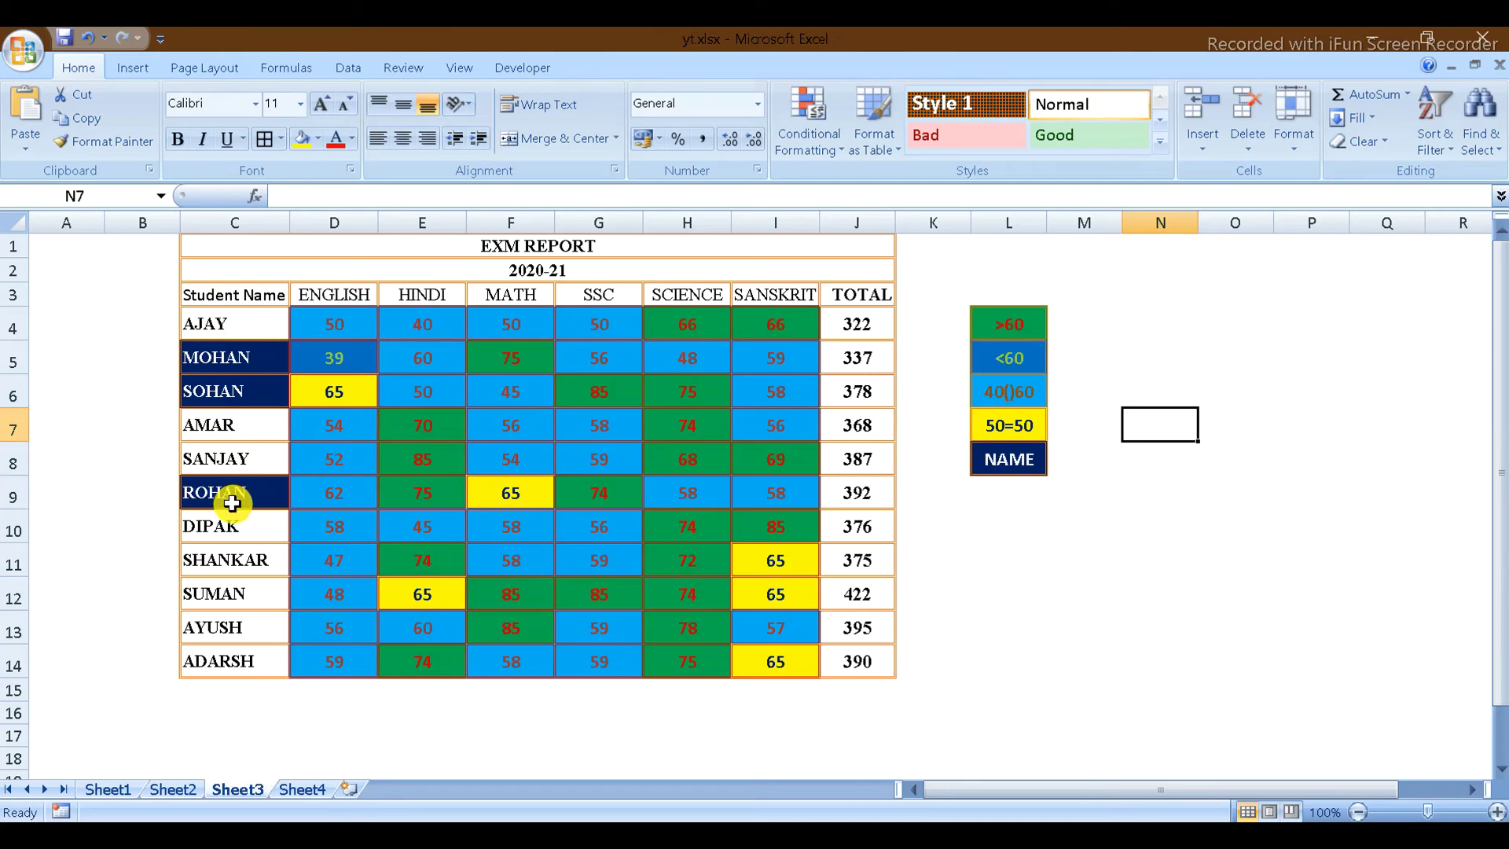
# Select the student names C4:C14 and bring up the Conditional Formatting rules.
pyautogui.click(236, 320)
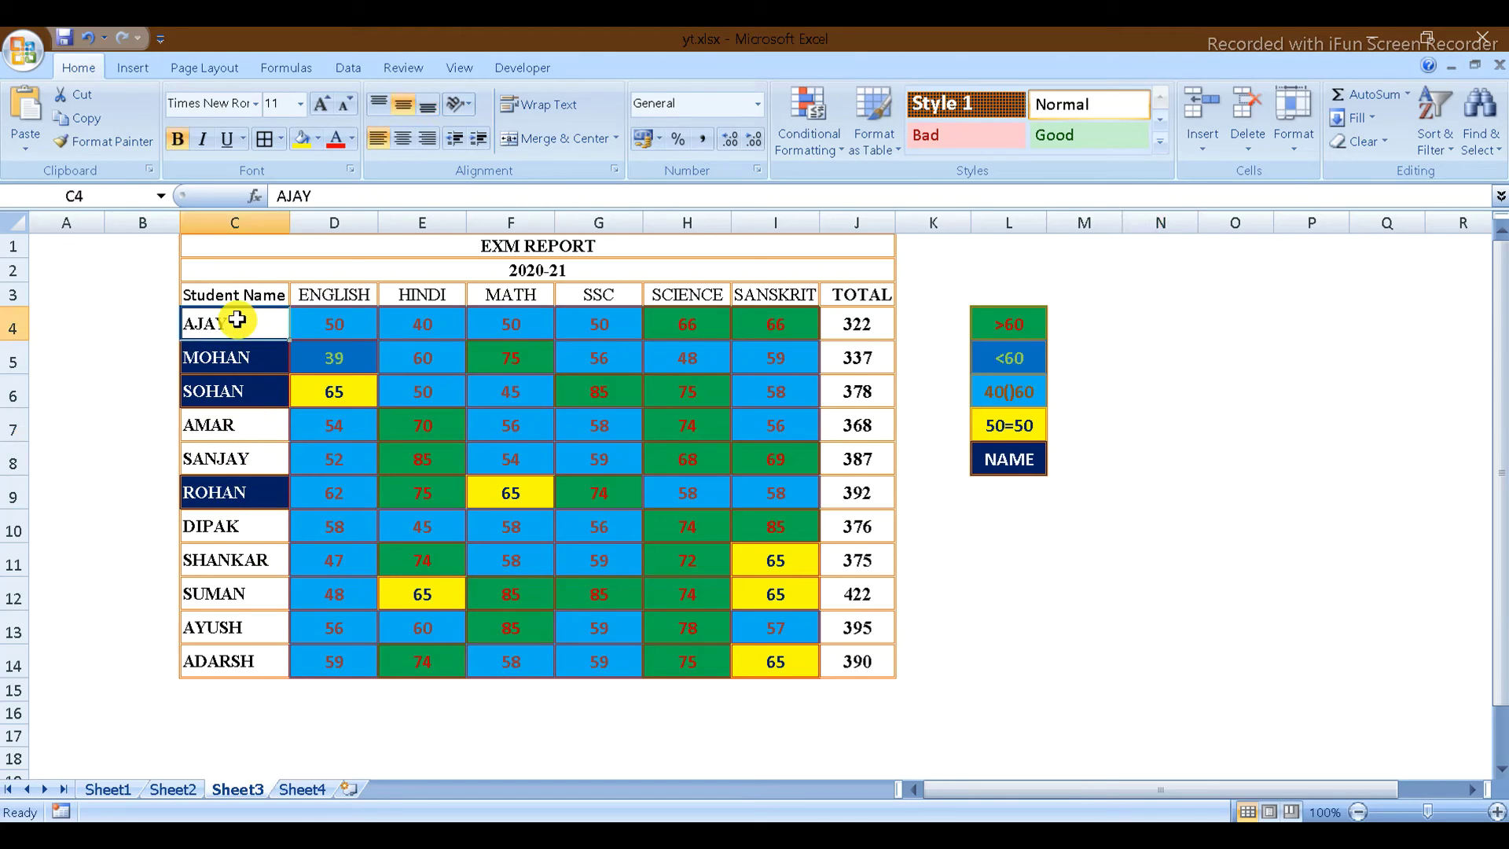
pyautogui.hotkey('ctrl', 'shift', 'Down')
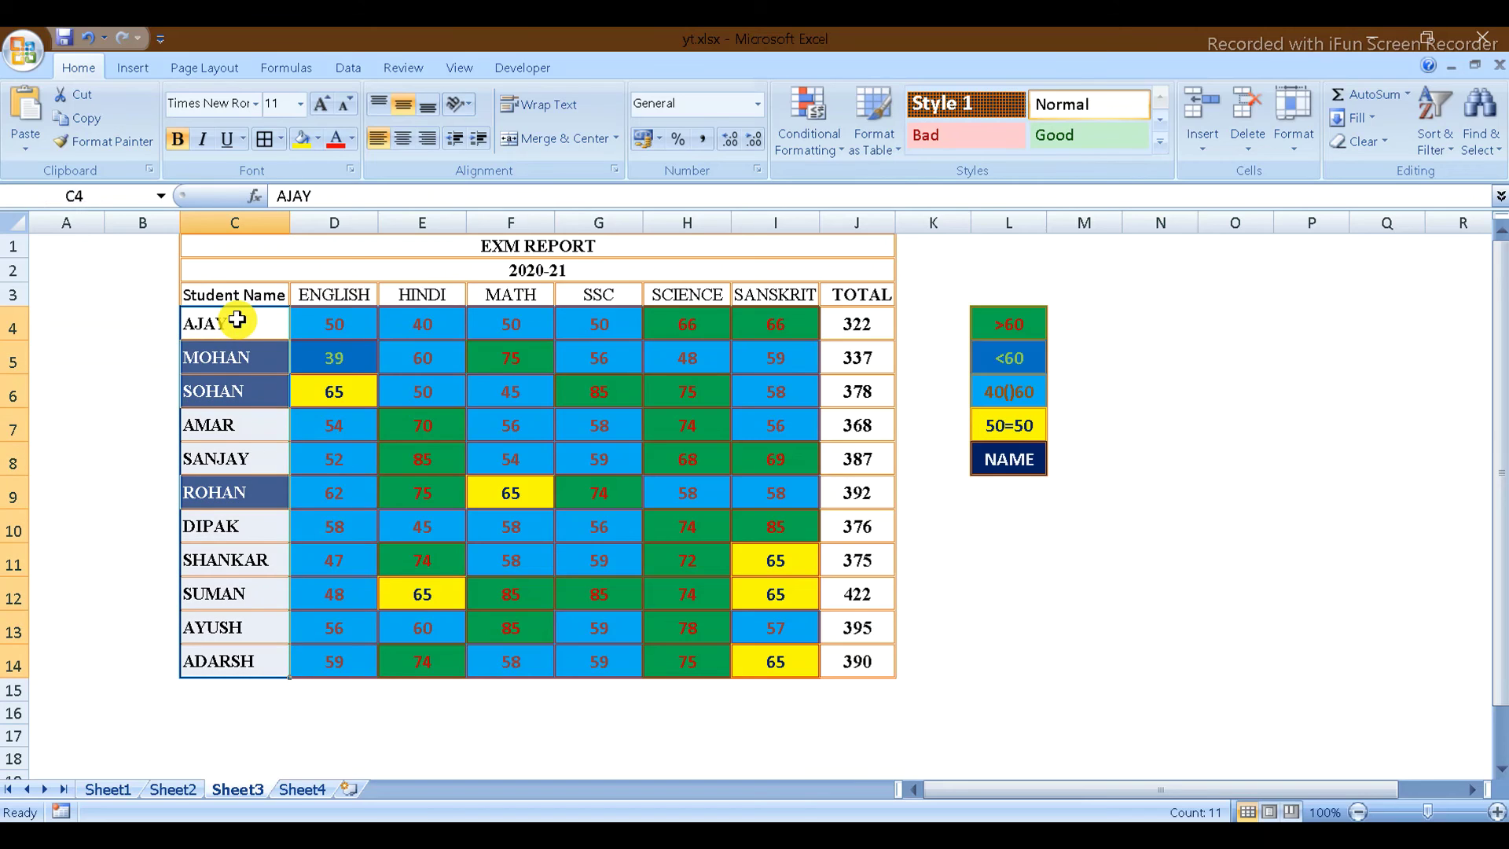
pyautogui.click(837, 156)
pyautogui.moveTo(884, 186)
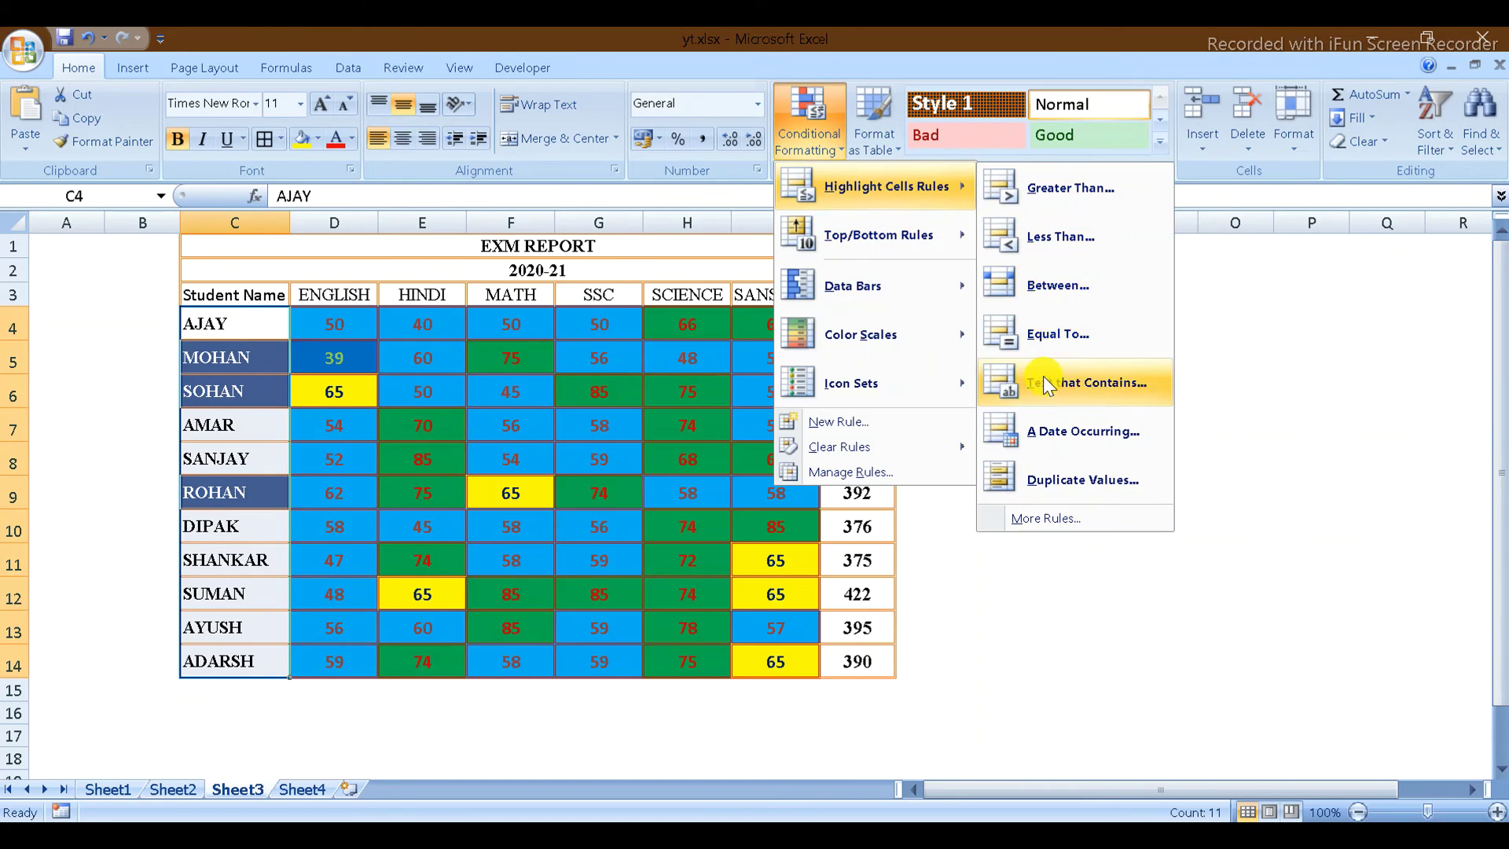
# Set up a Text That Contains AJAY rule with black fill and white italic text.
pyautogui.click(1045, 385)
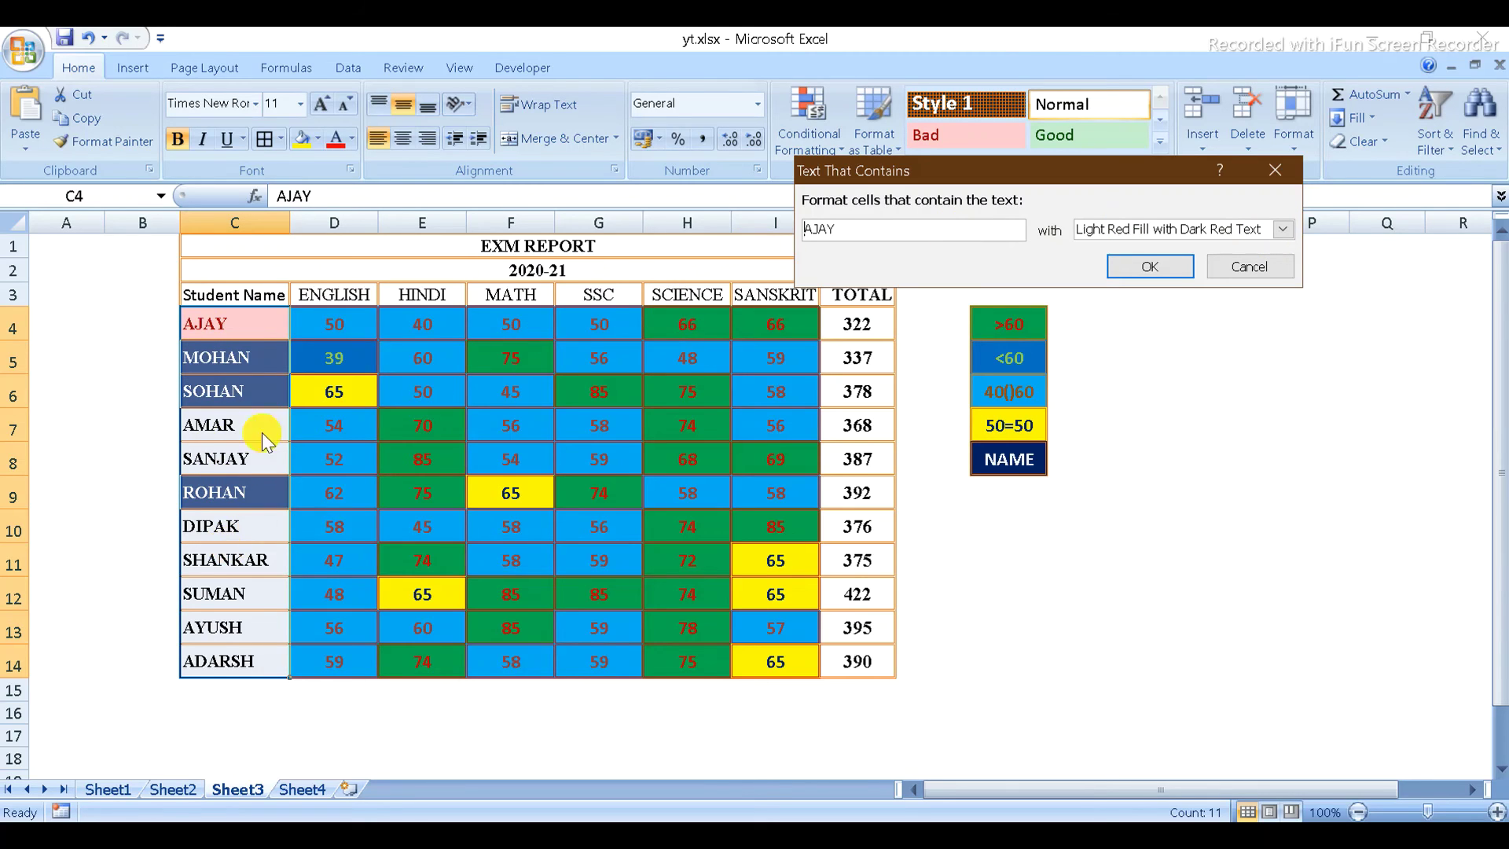
pyautogui.click(1279, 233)
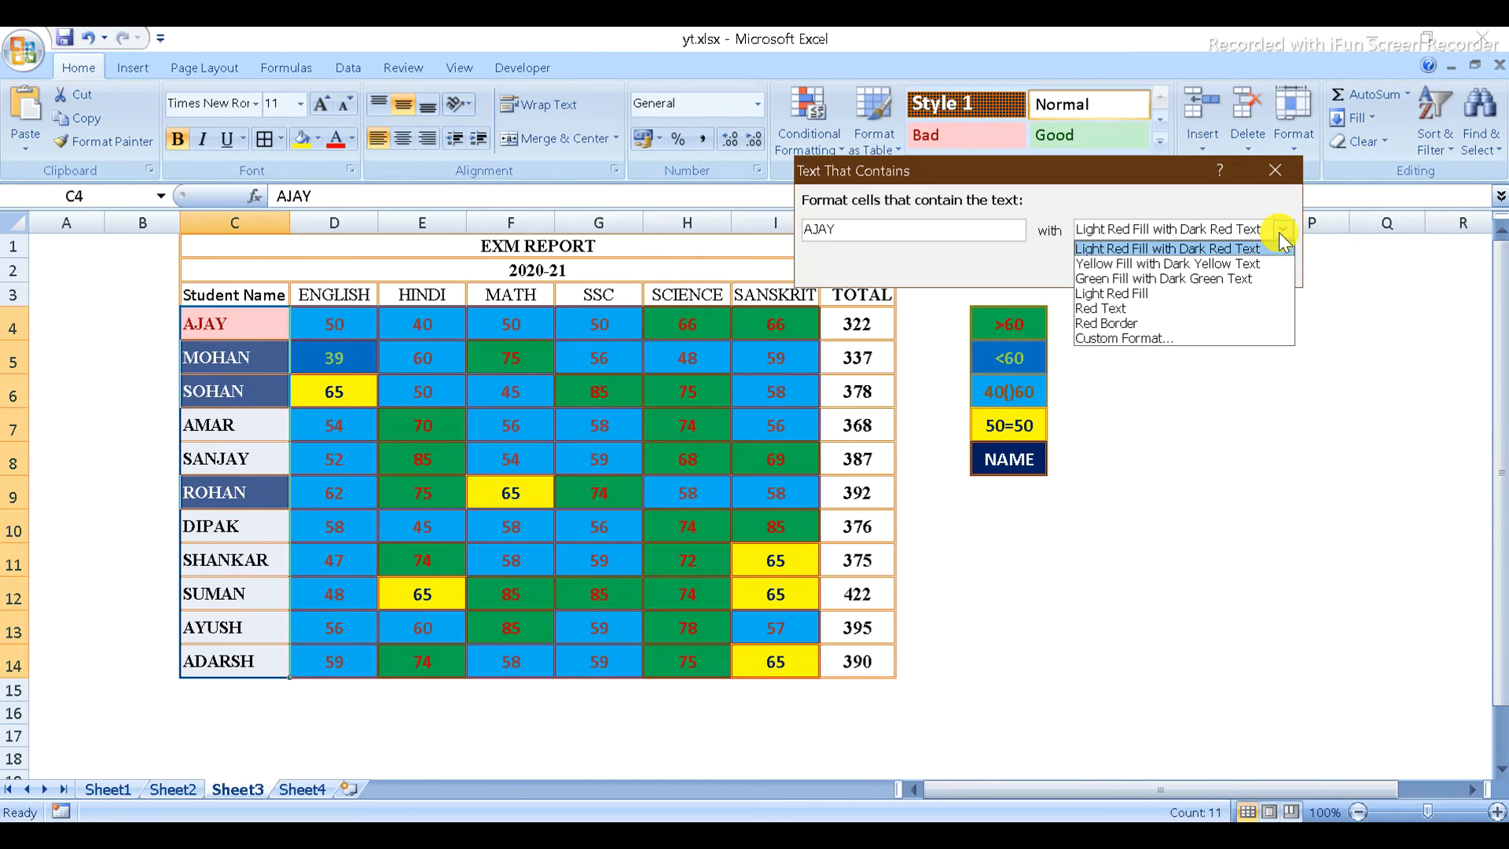
pyautogui.click(1132, 338)
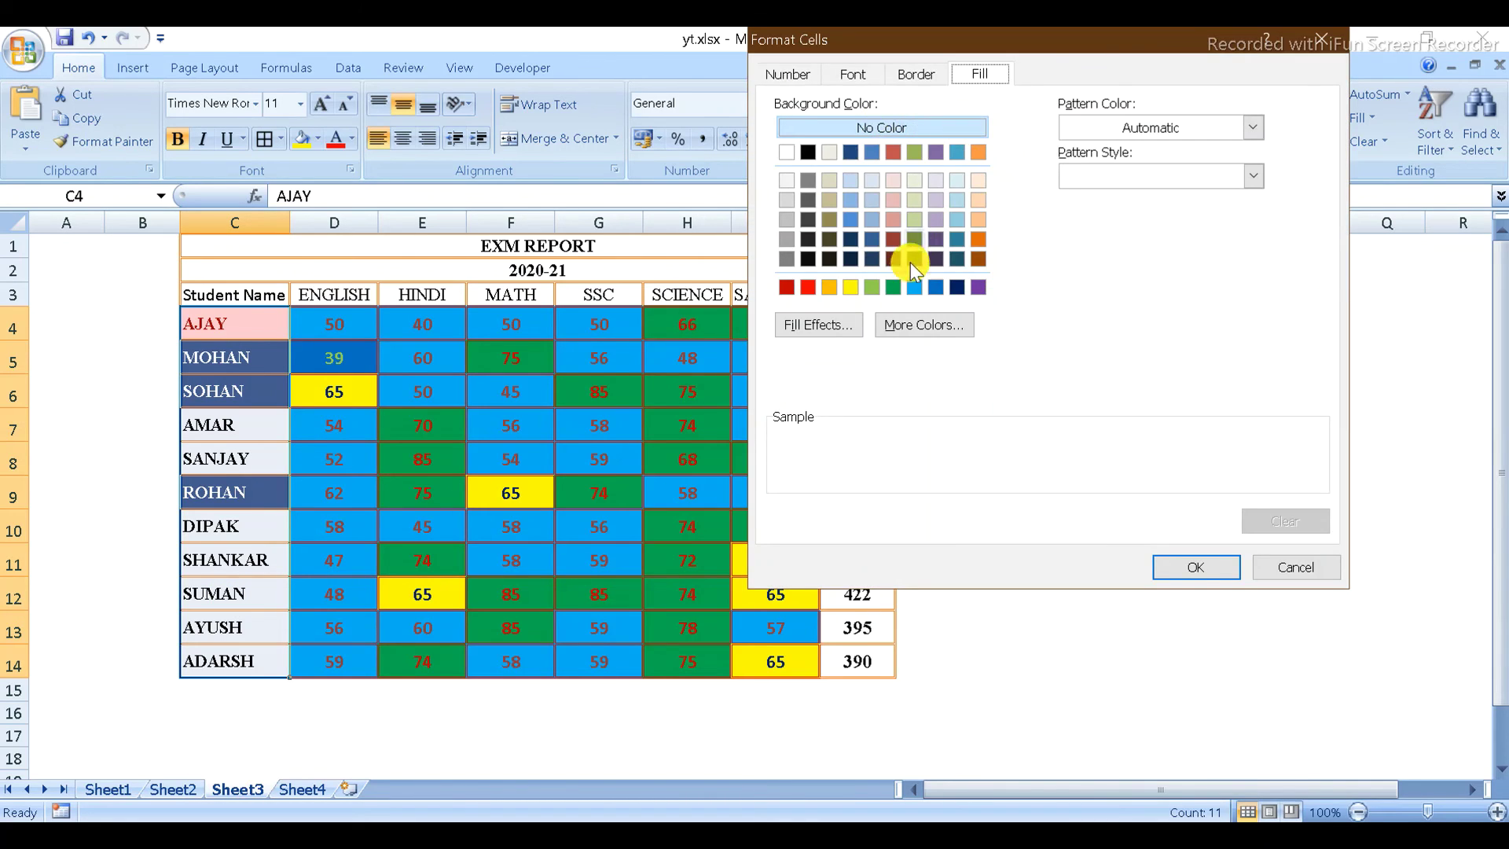
pyautogui.click(894, 288)
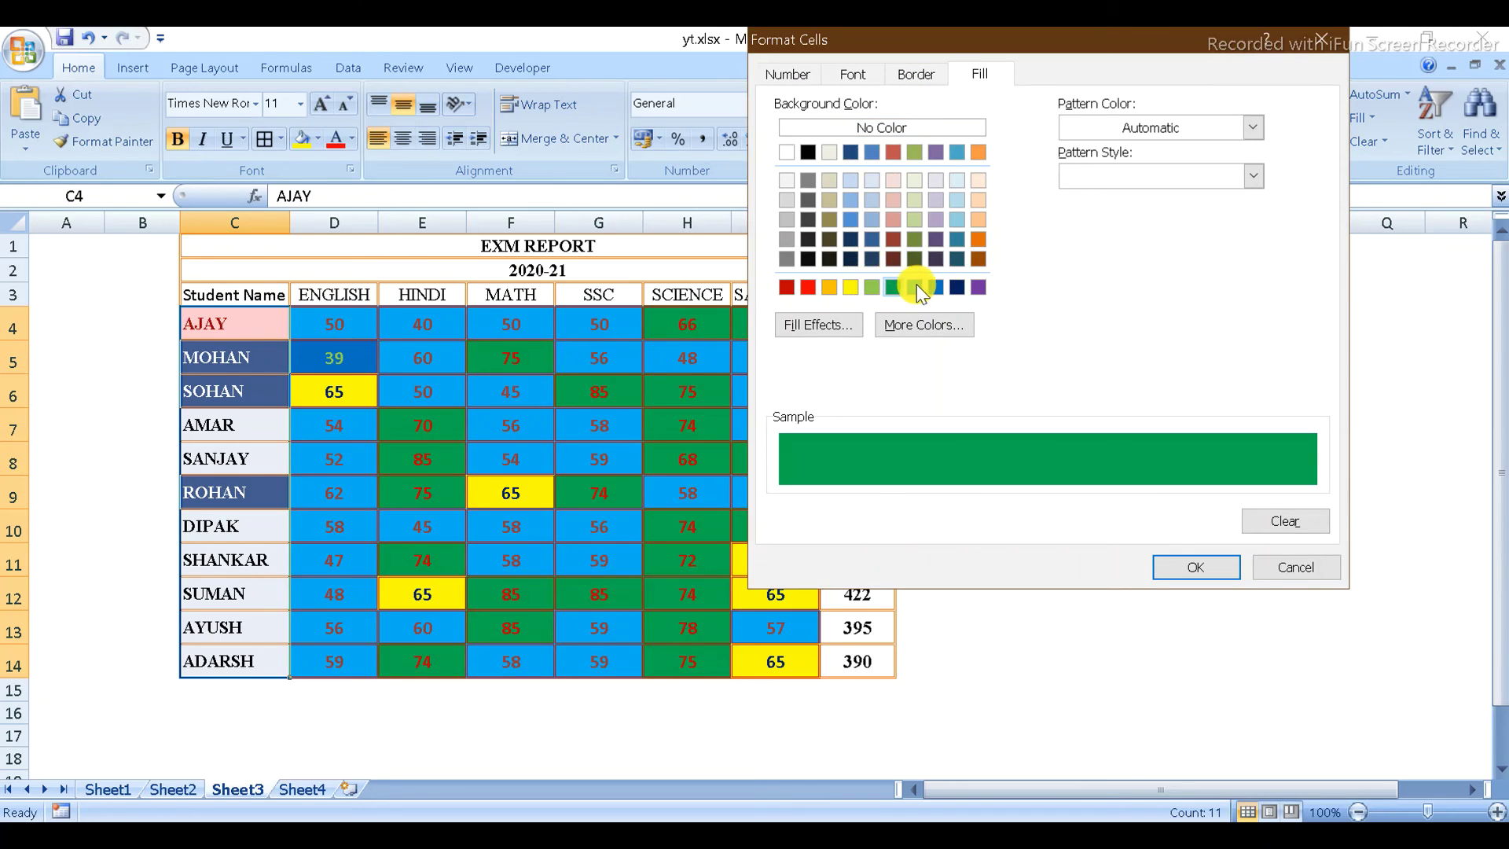
pyautogui.click(813, 261)
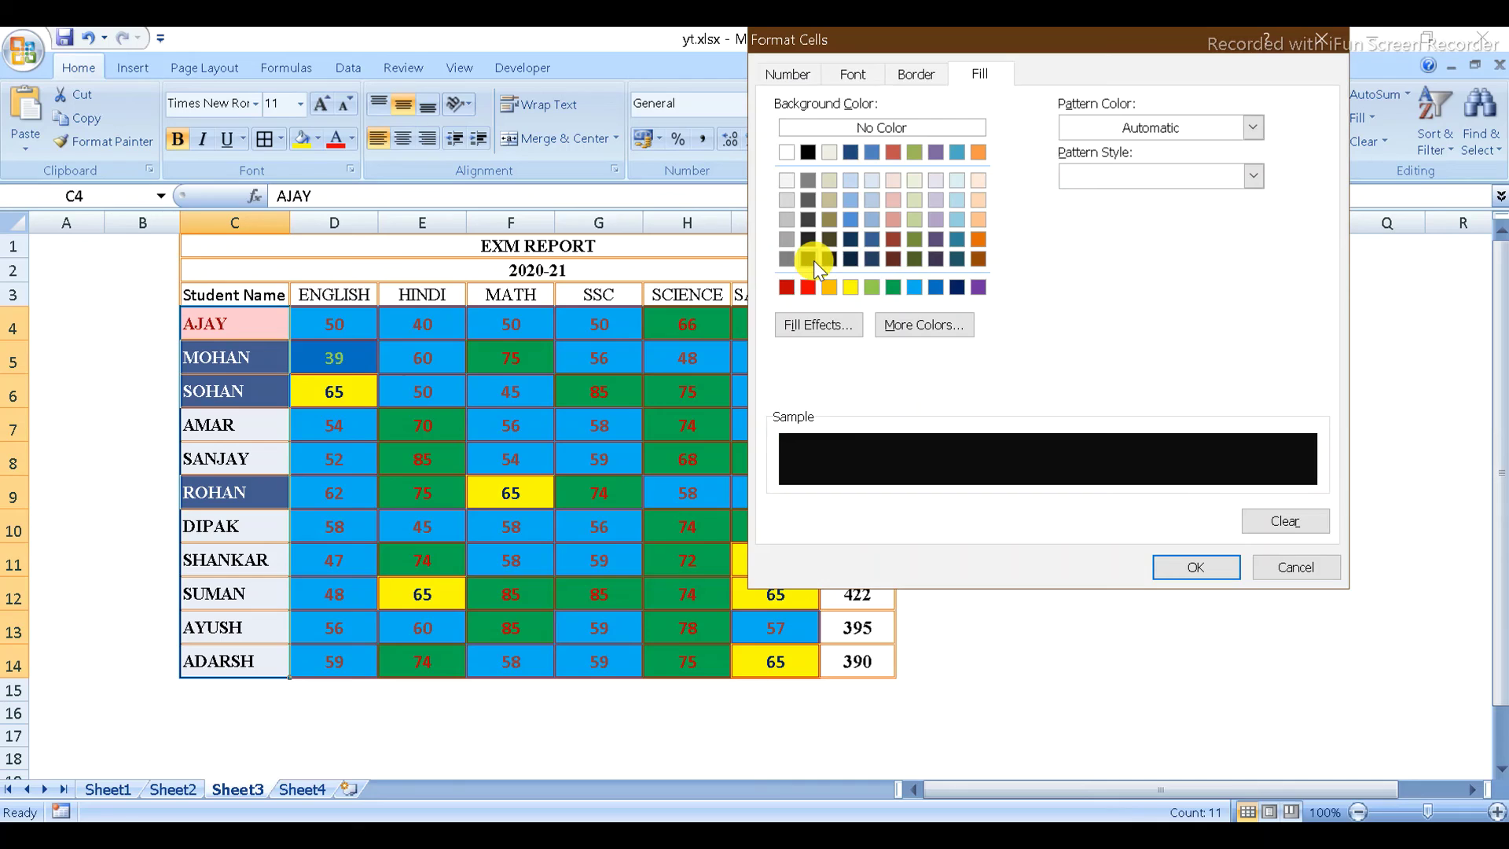
pyautogui.click(849, 74)
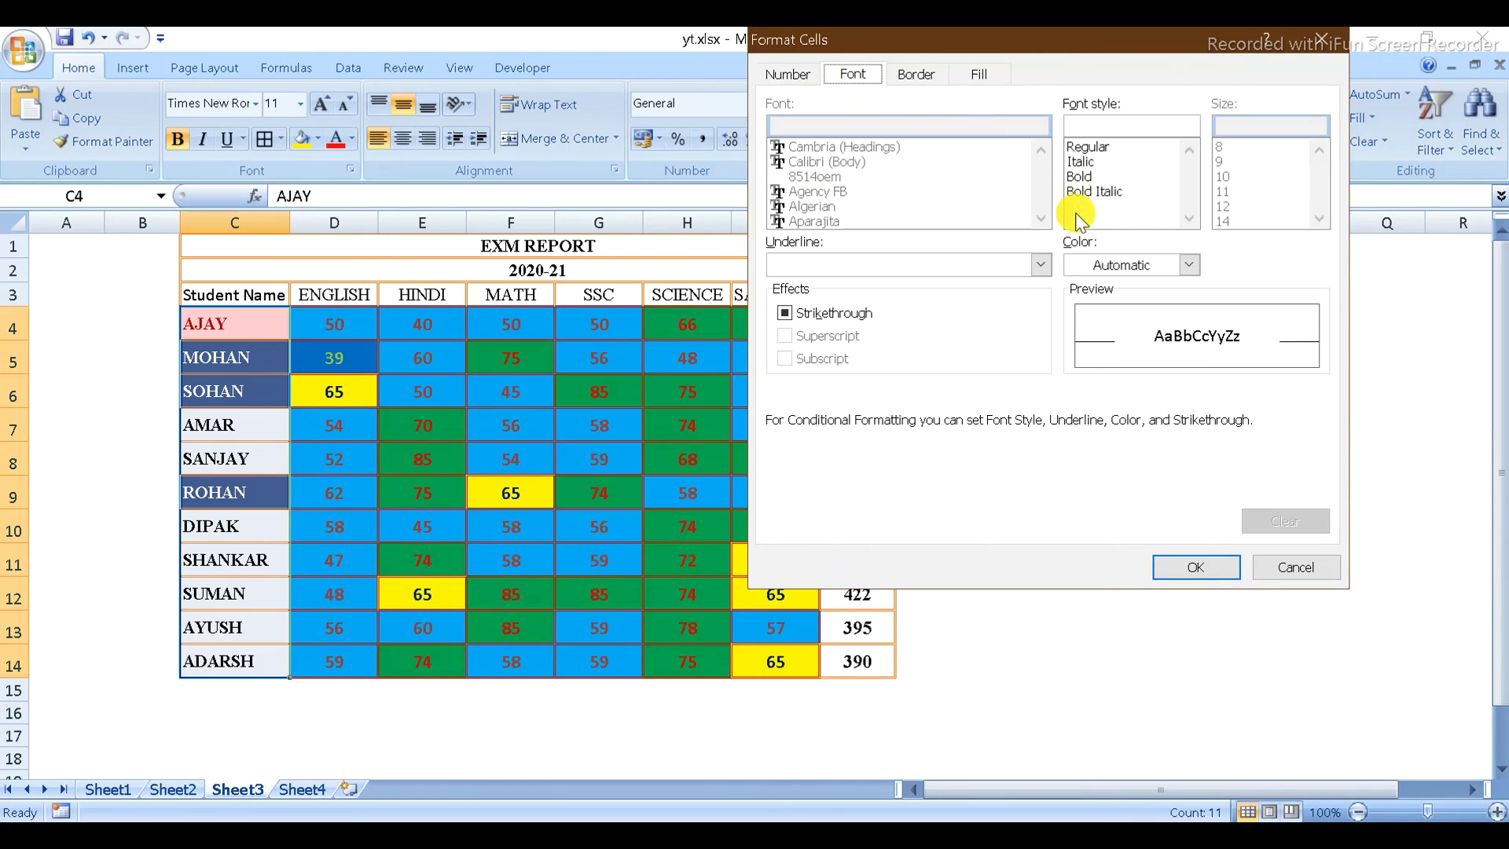
pyautogui.click(1112, 264)
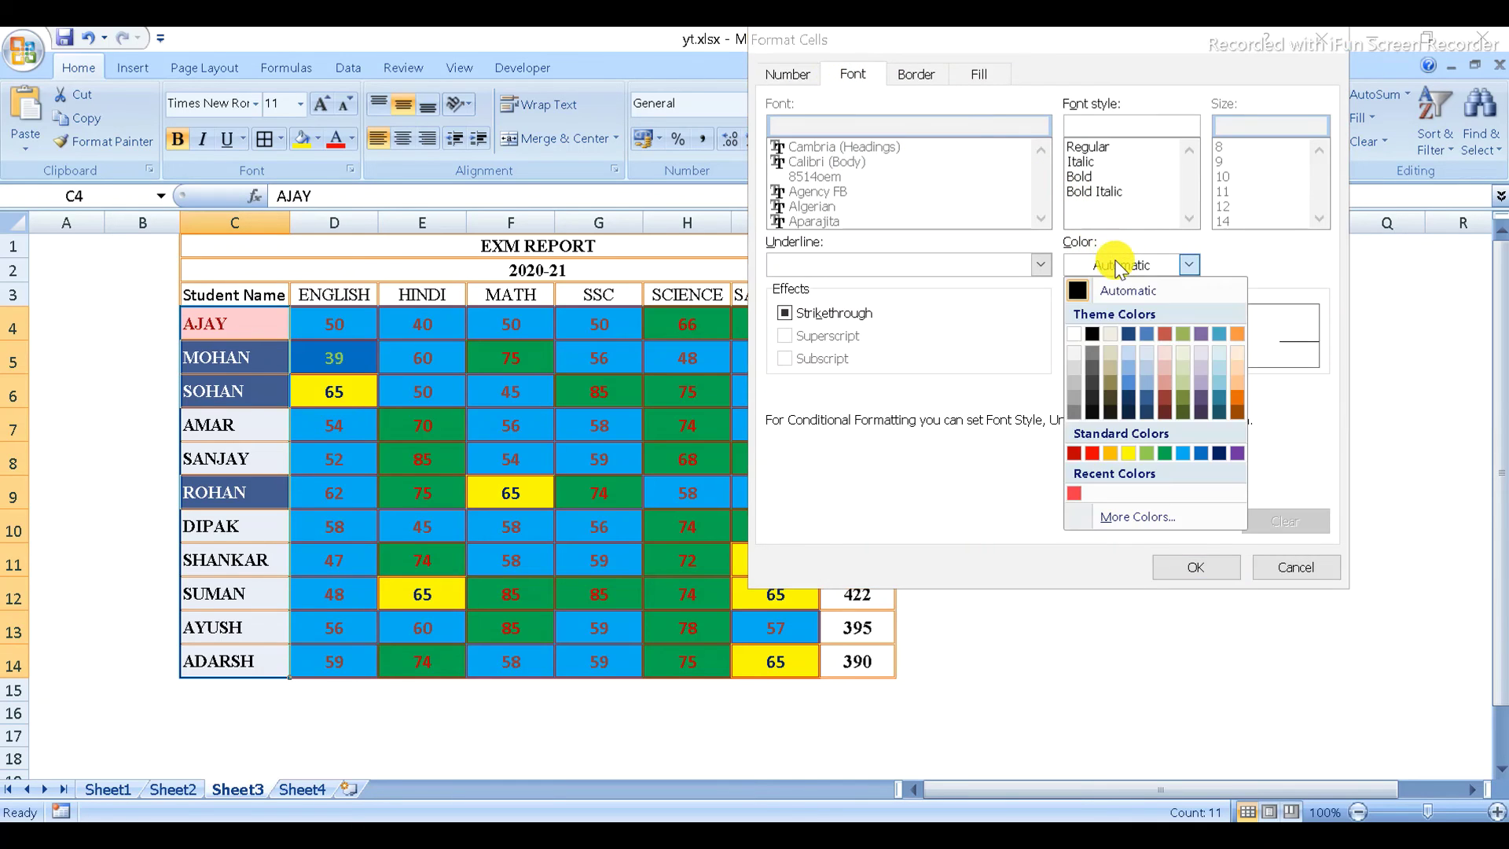
pyautogui.click(1078, 333)
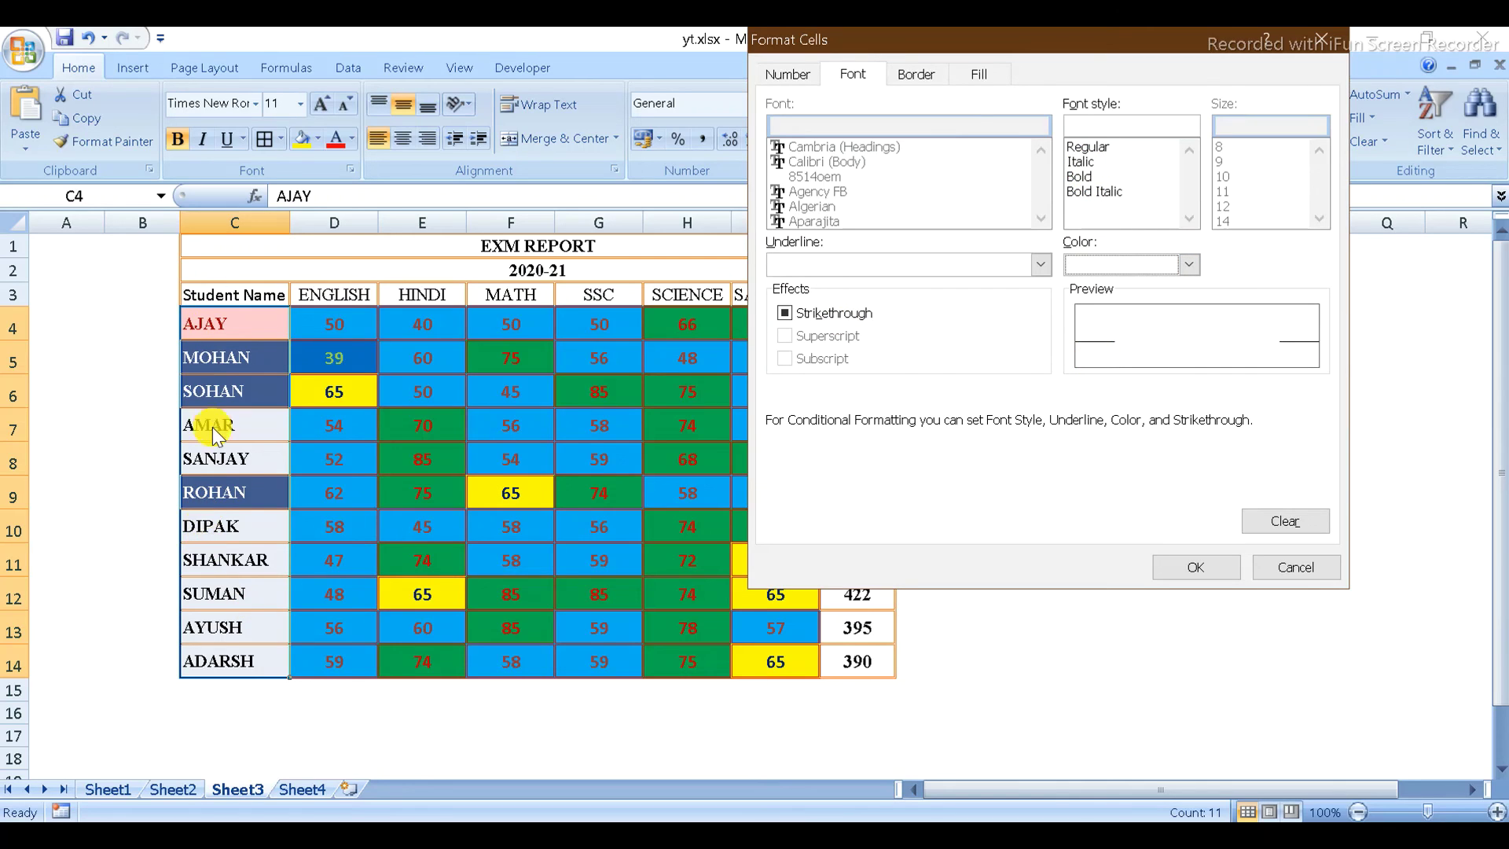
pyautogui.click(1081, 161)
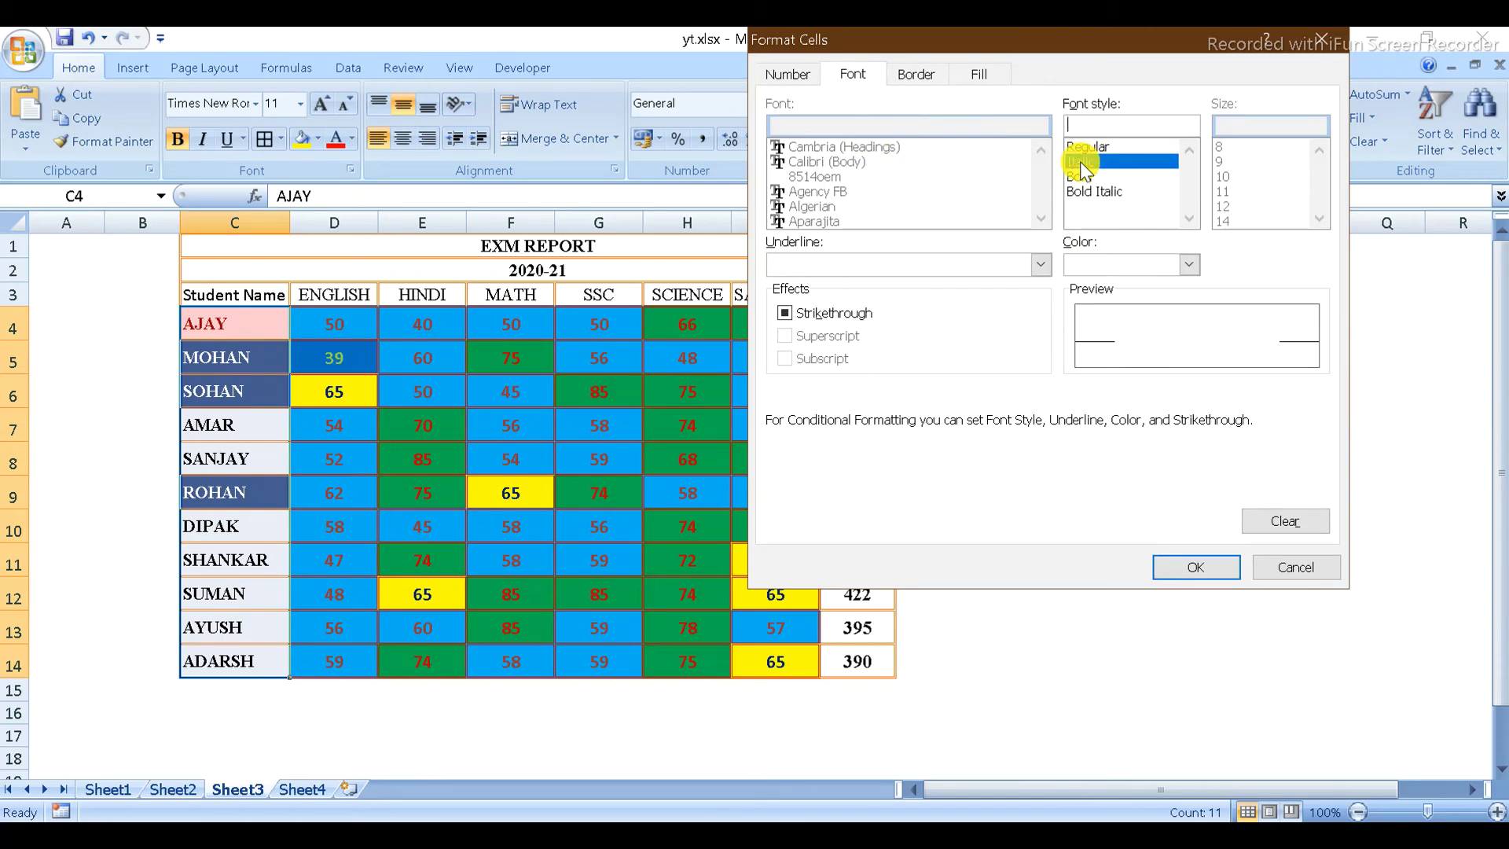
pyautogui.click(1187, 570)
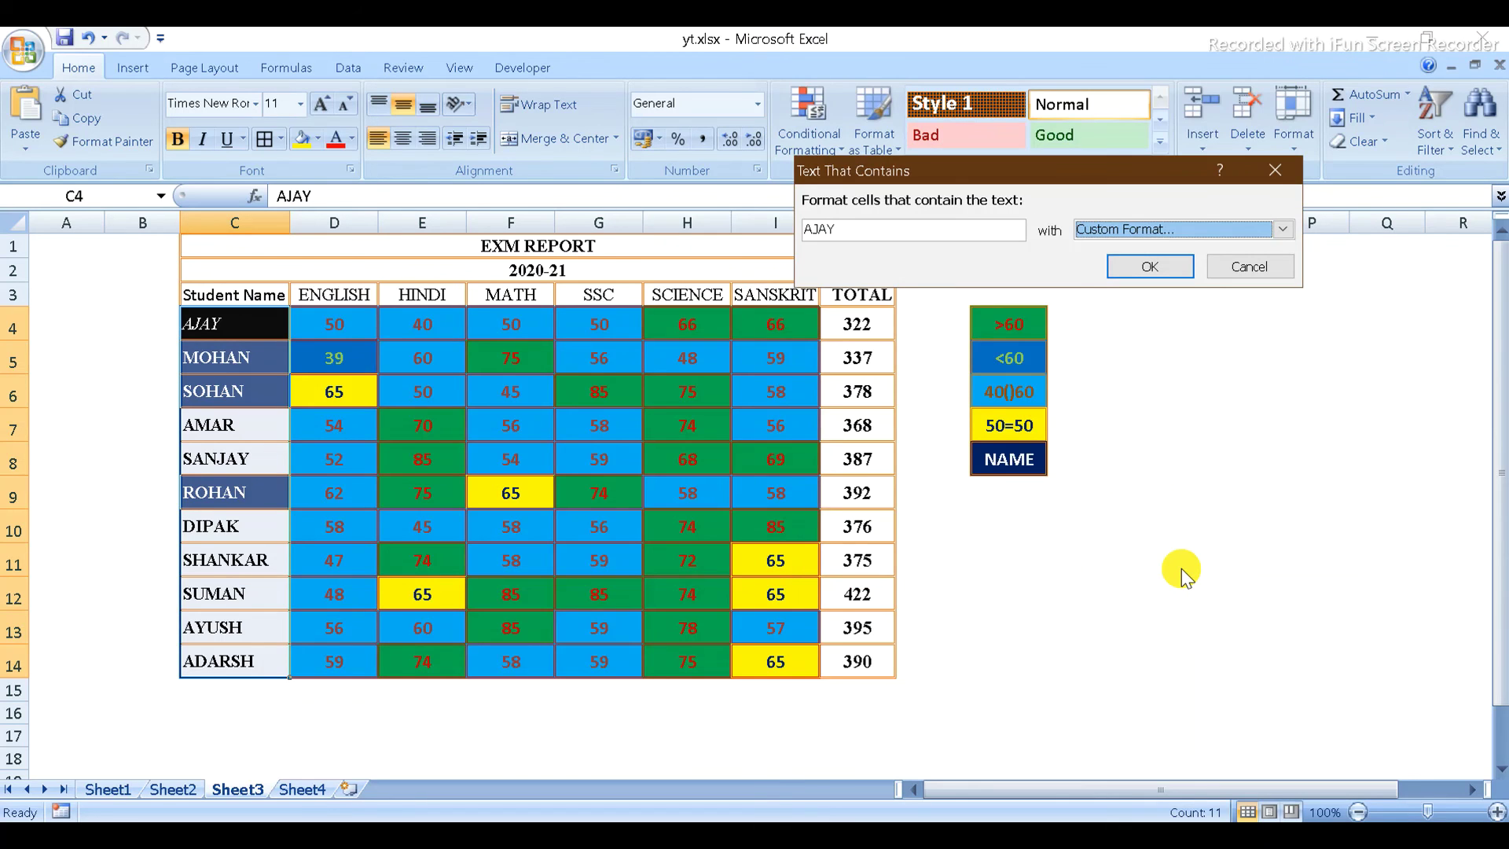
# Apply the AJAY rule, then change C12 to 'ajay' and C14 to 'AJAY'.
pyautogui.click(1170, 263)
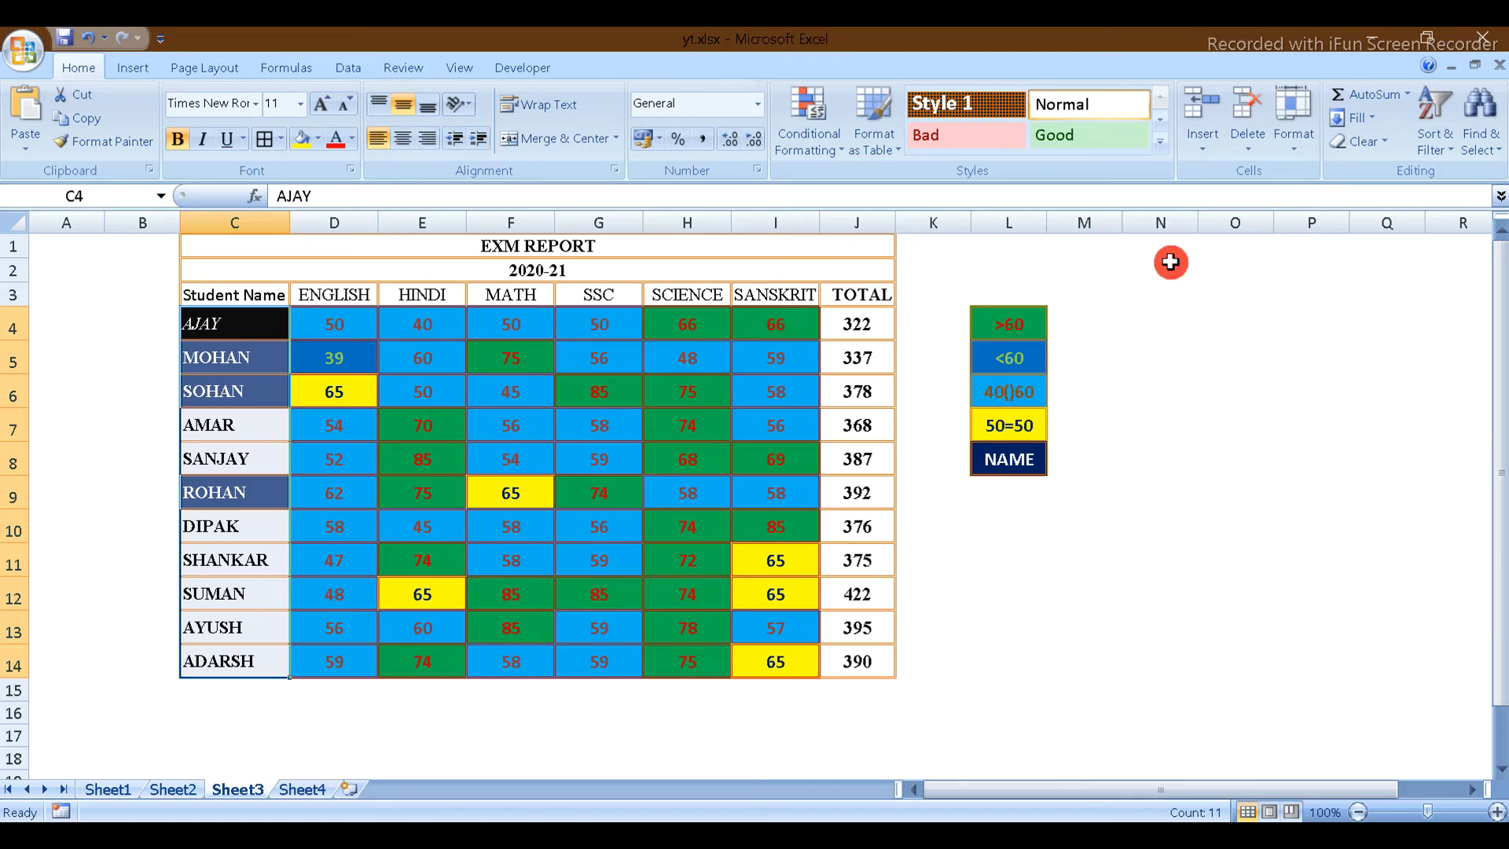
pyautogui.click(258, 335)
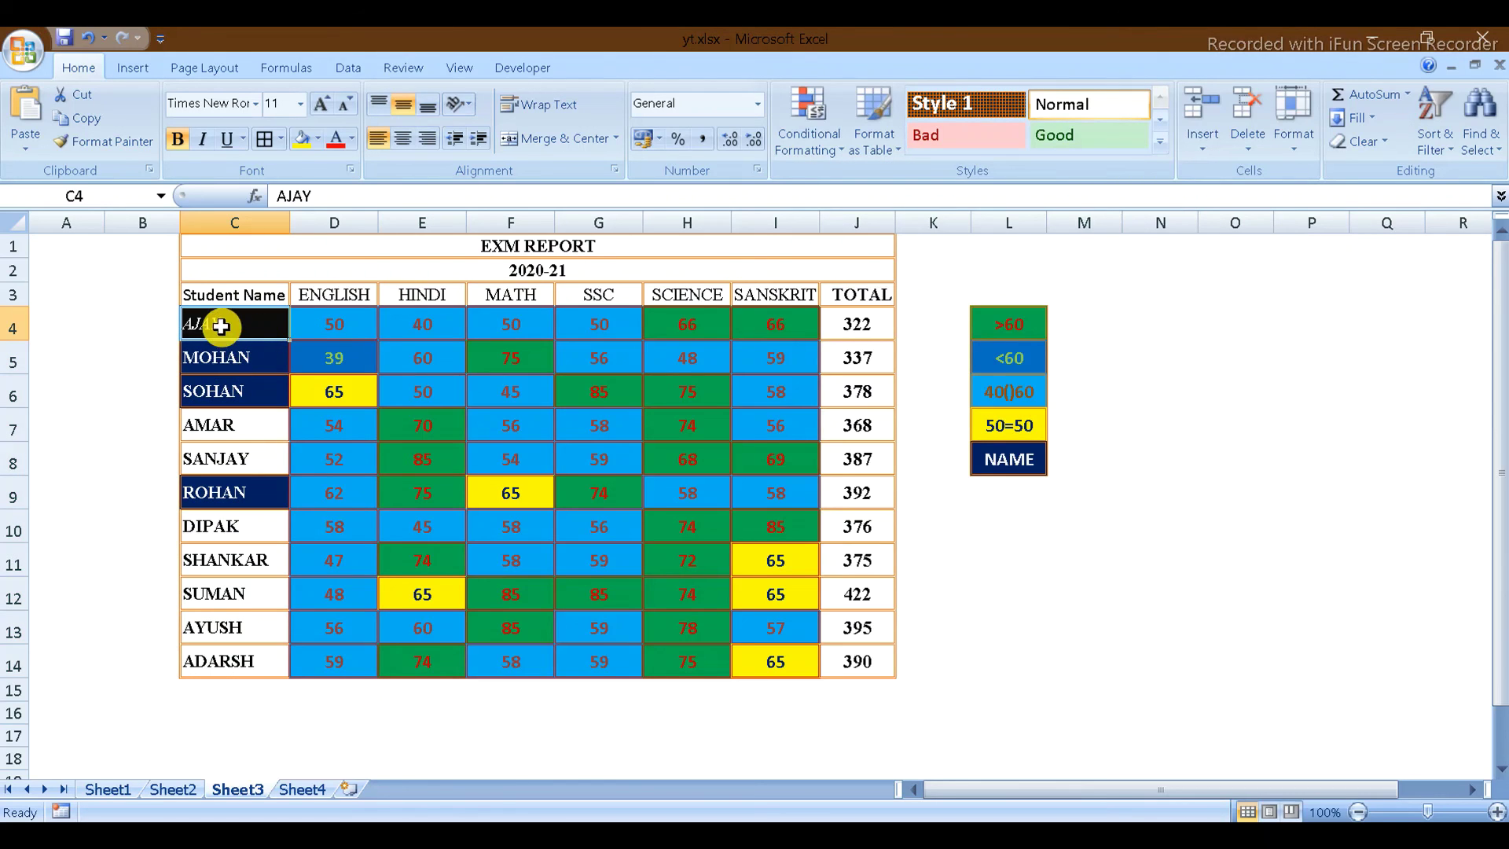
pyautogui.click(223, 595)
pyautogui.write('ajay')
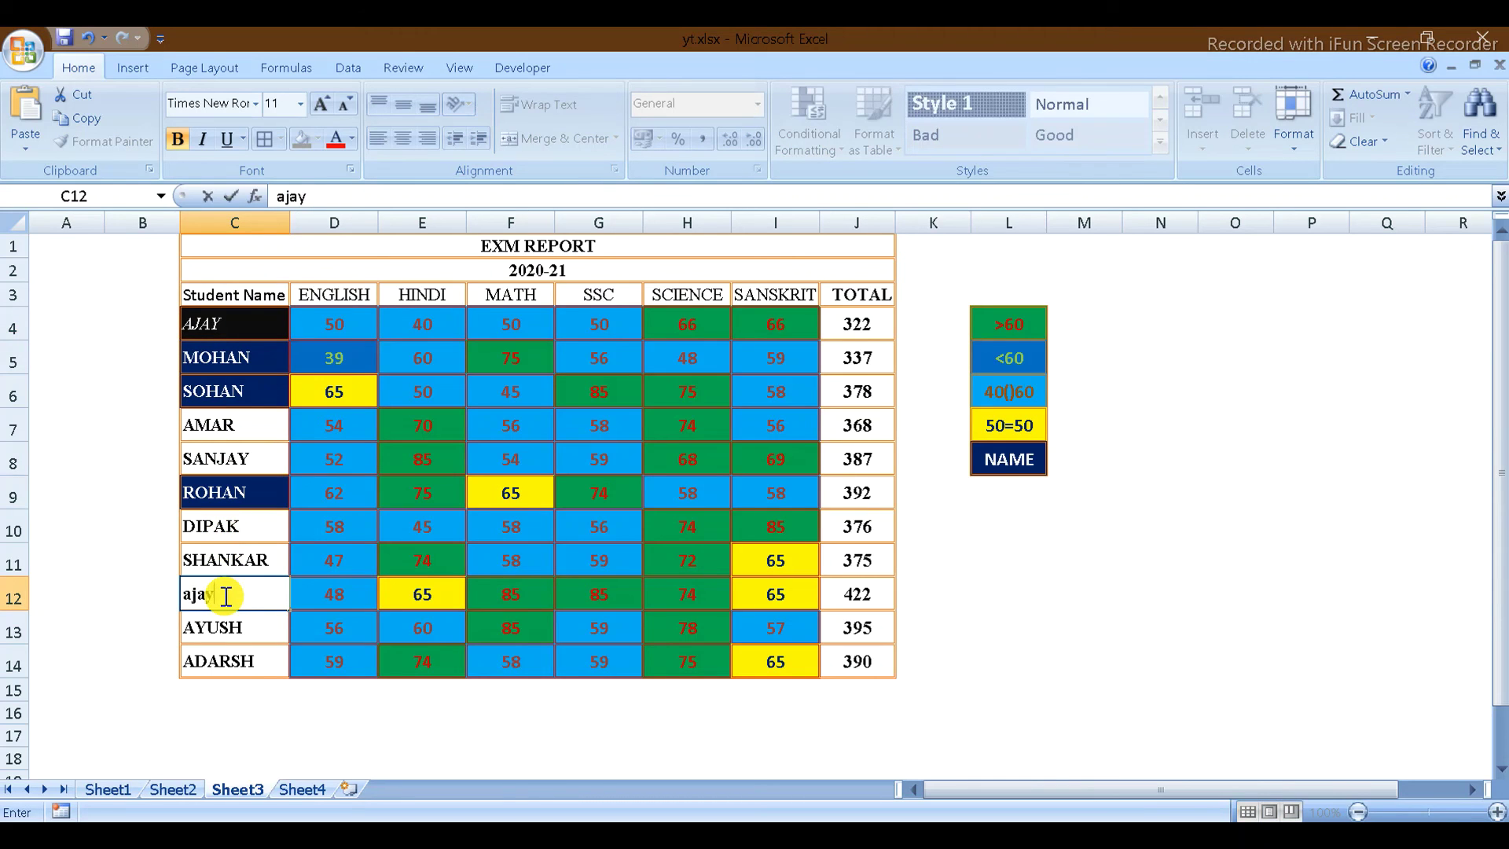
pyautogui.press('Return')
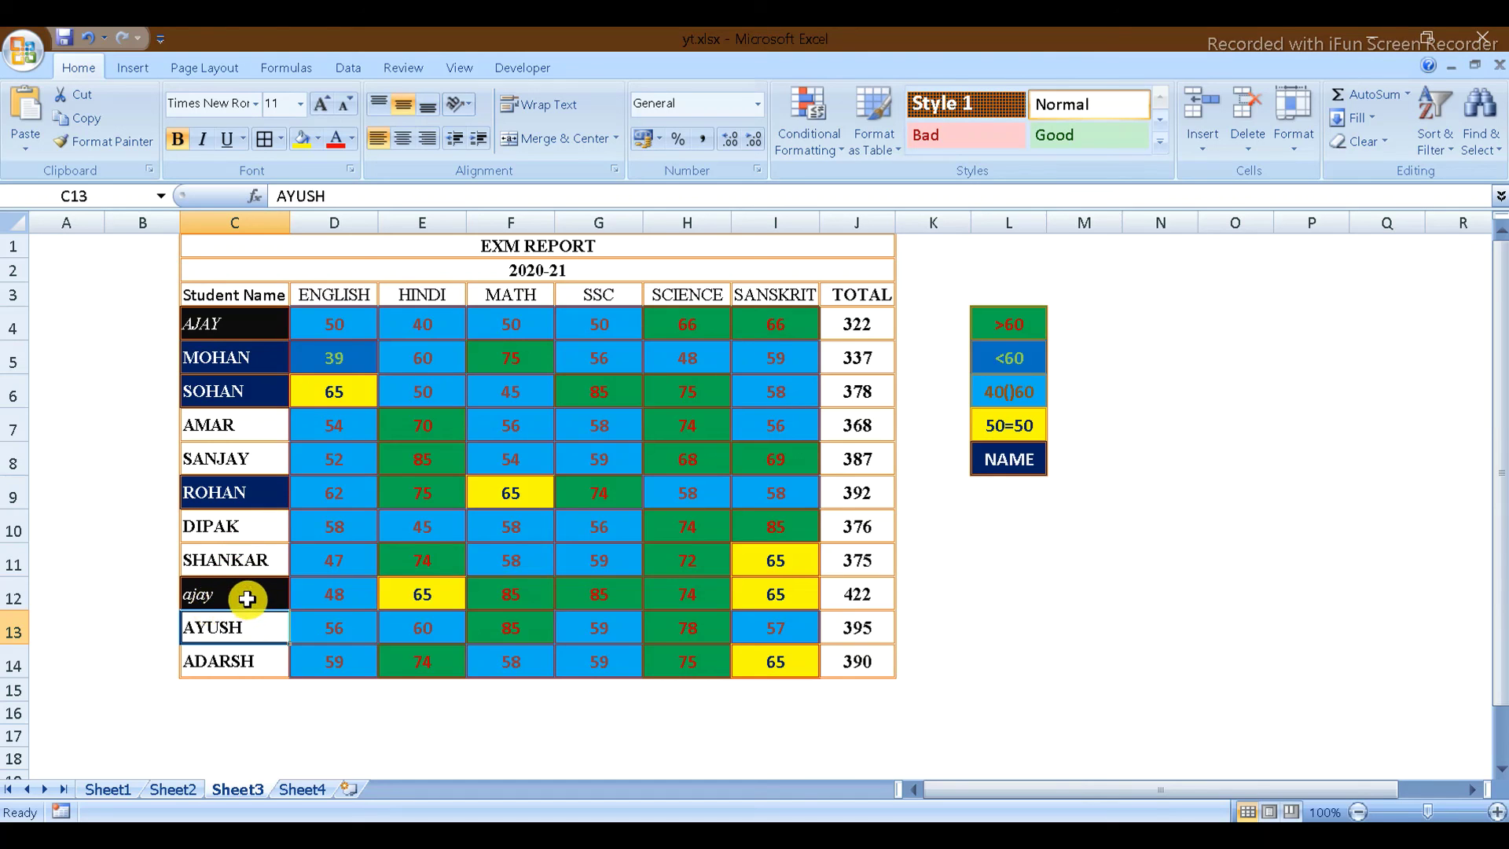
pyautogui.click(236, 661)
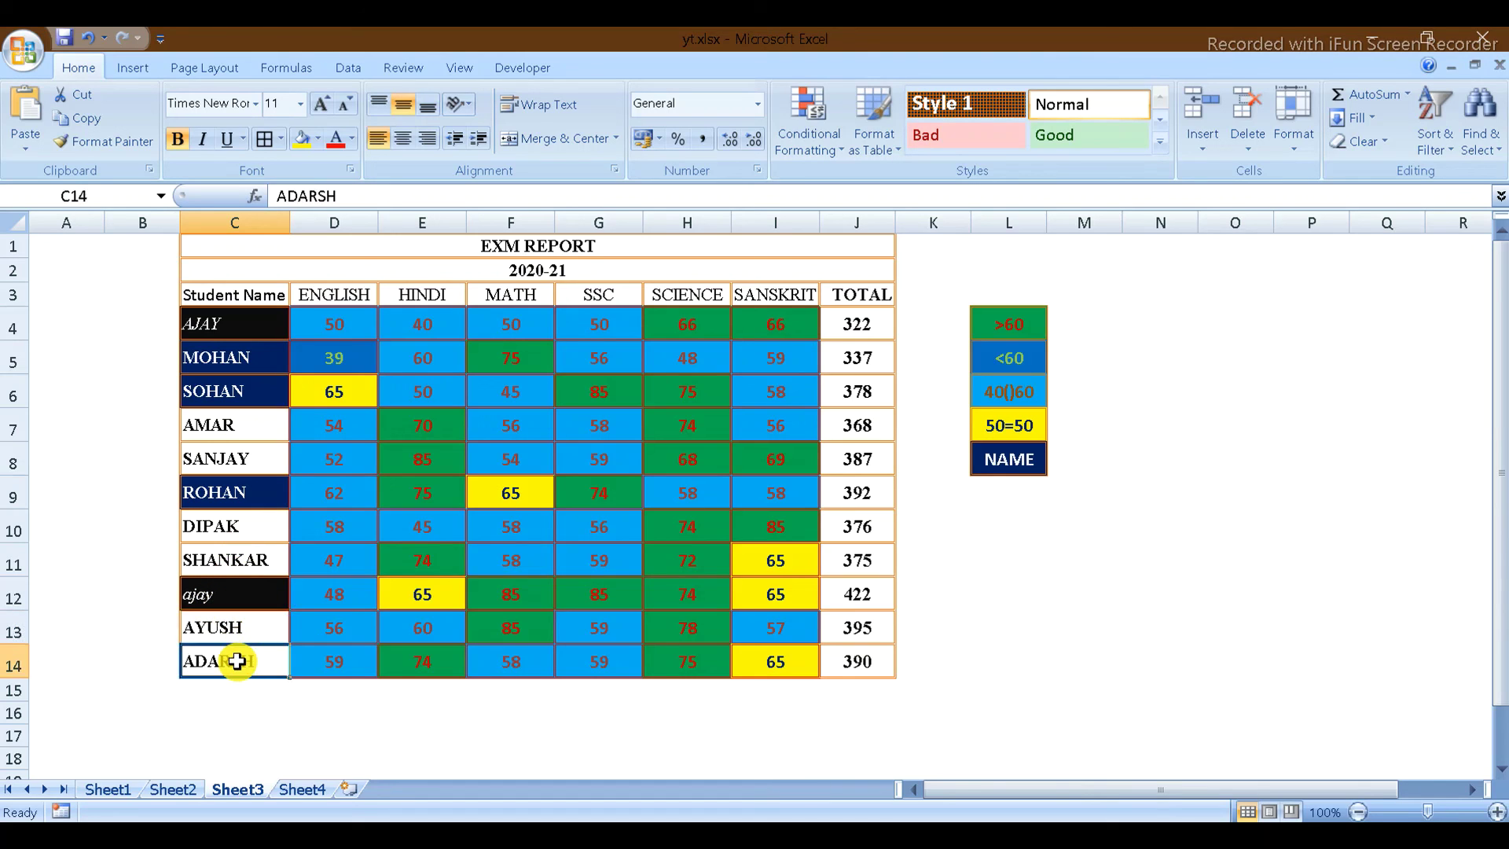
pyautogui.write('A')
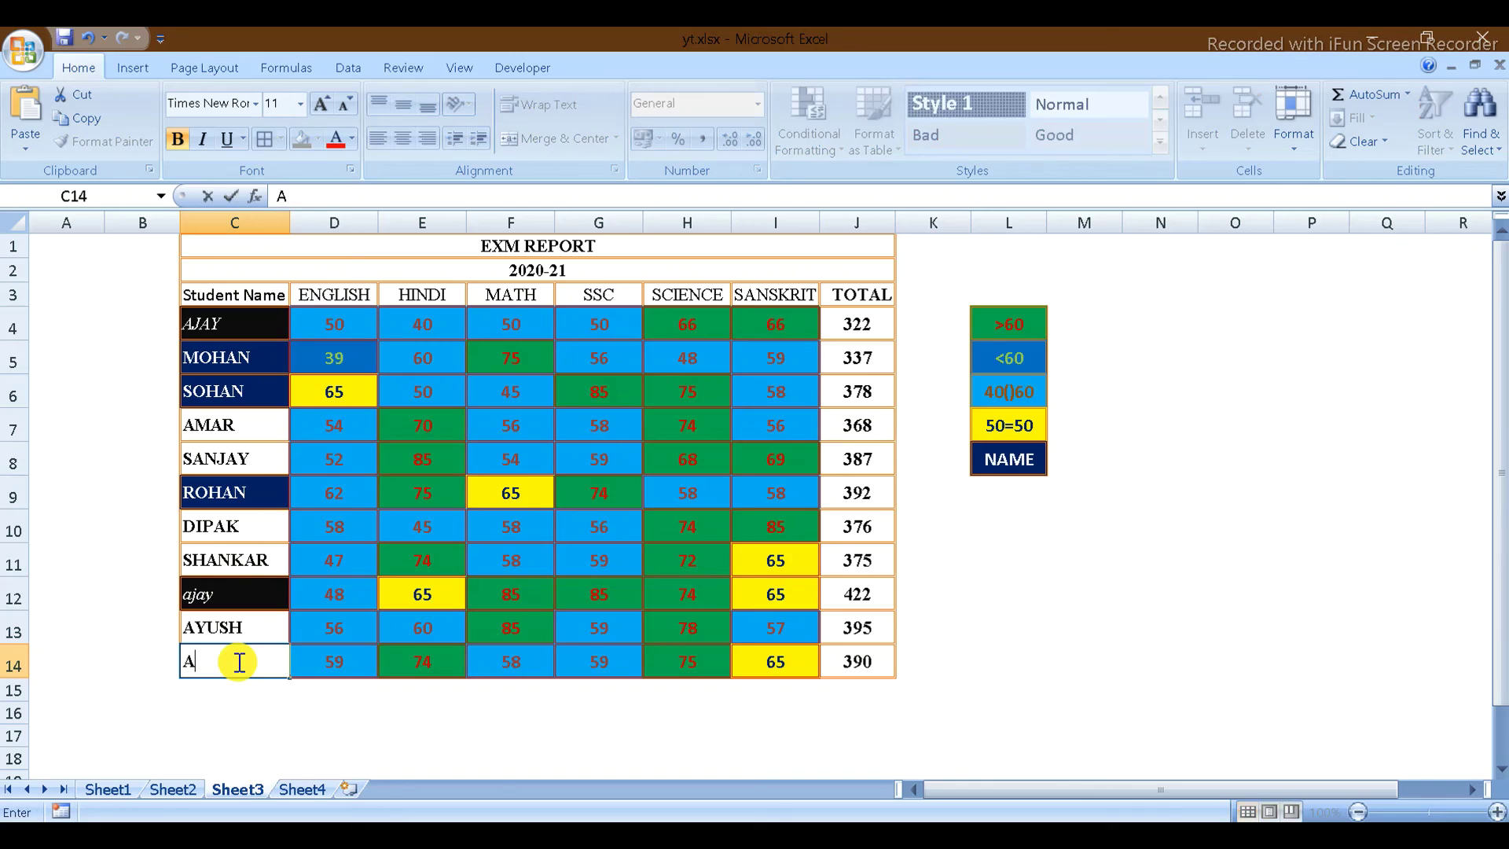
pyautogui.write('JAY')
pyautogui.press('Return')
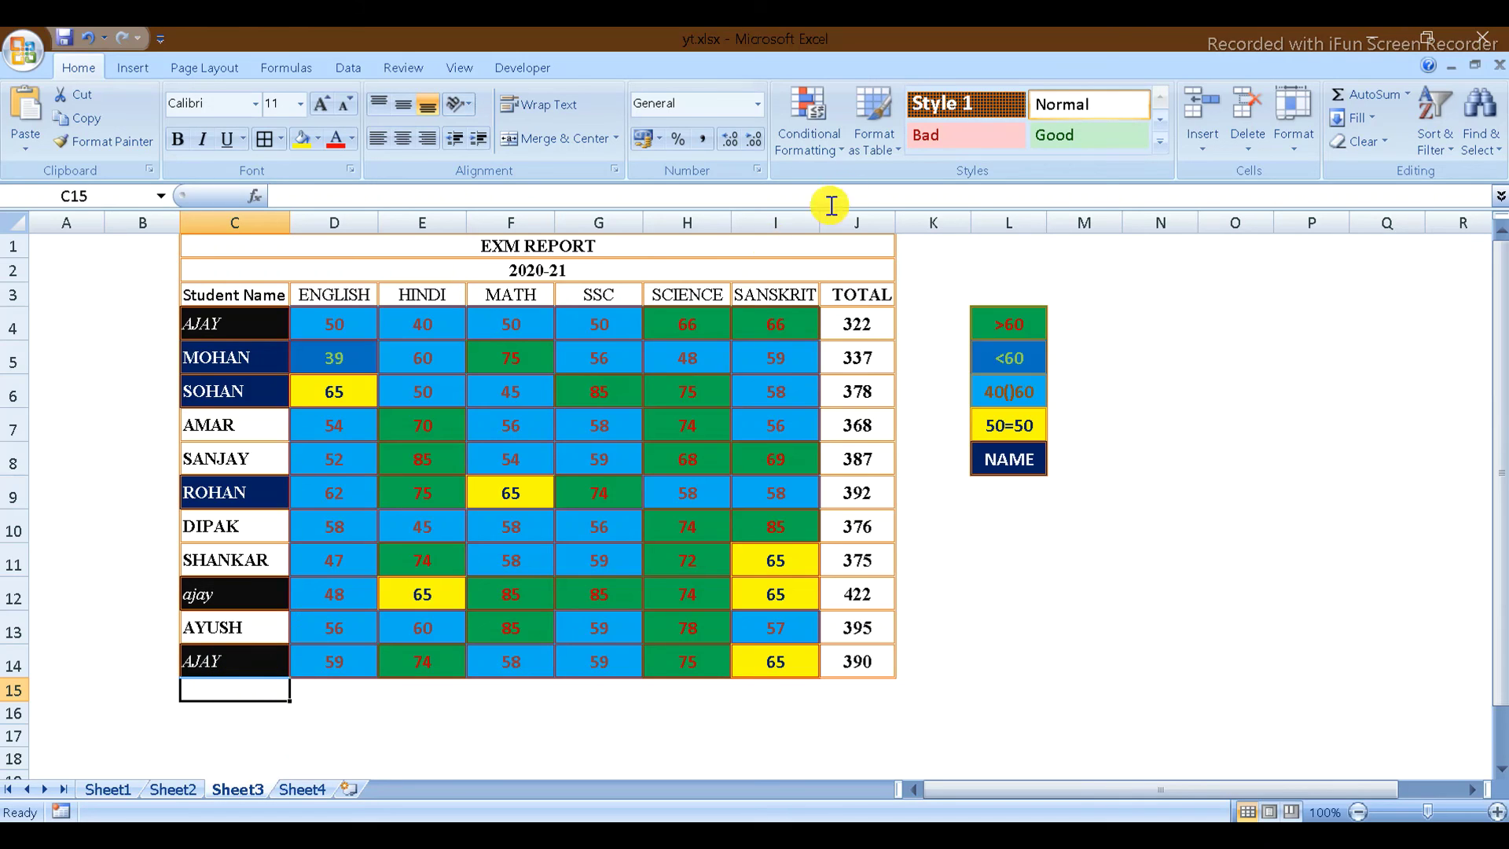
# Glance at the Conditional Formatting menu, then switch to the Sheet4 goods purchase table.
pyautogui.click(842, 154)
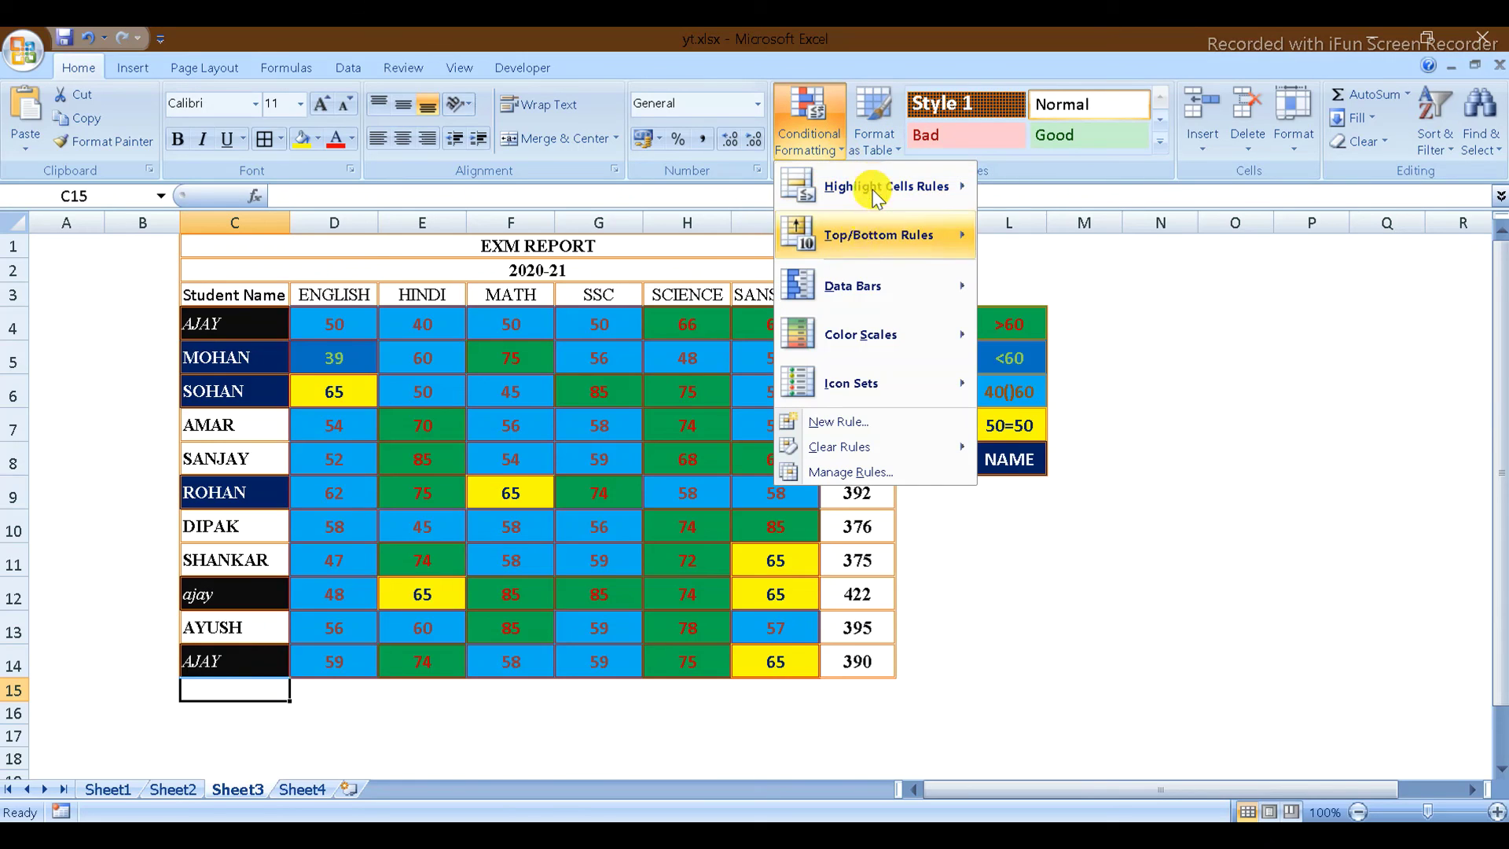
pyautogui.moveTo(878, 186)
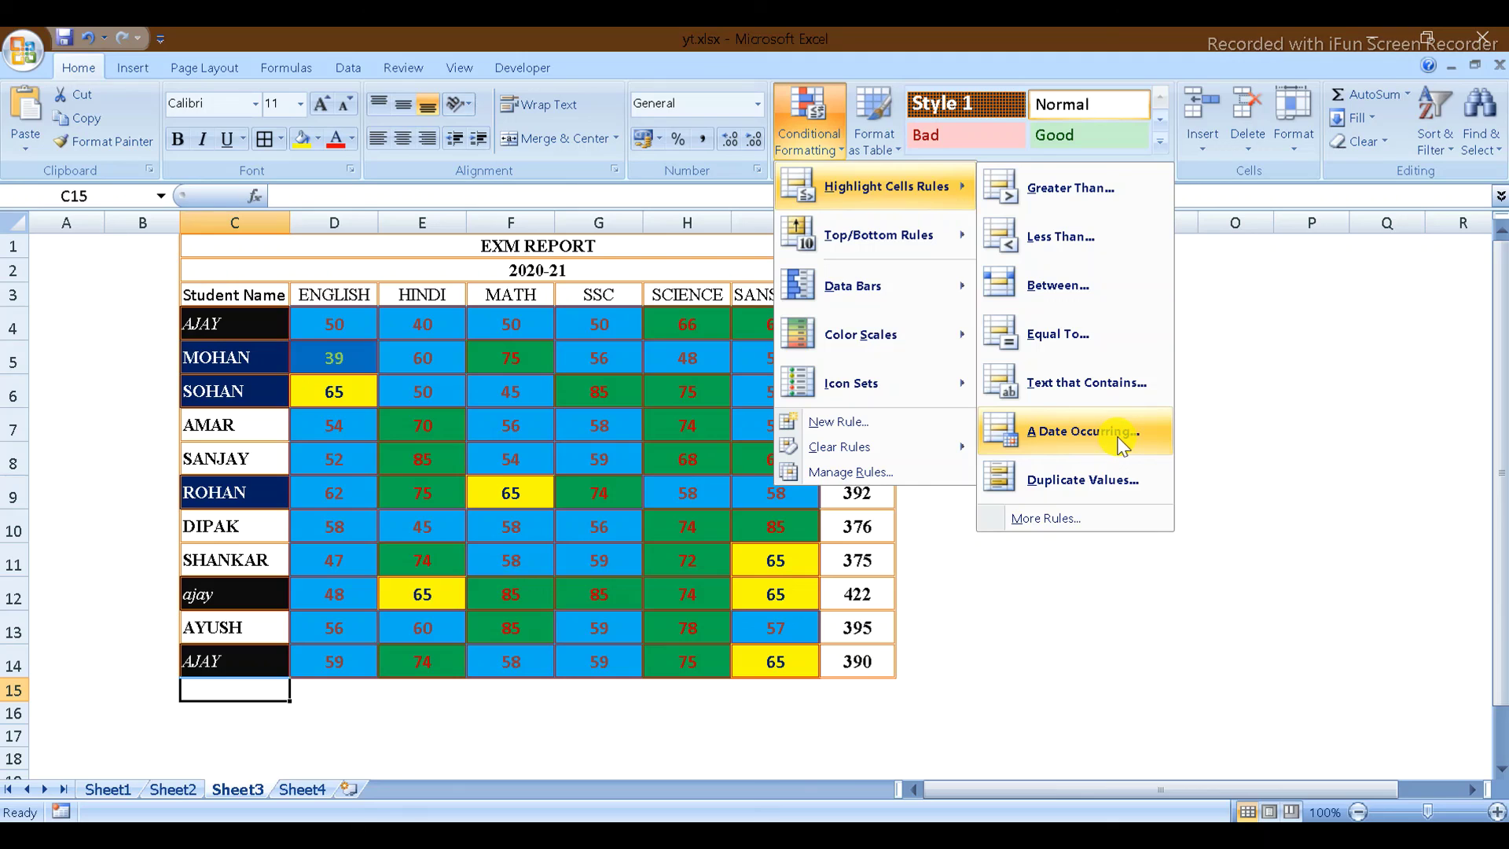
pyautogui.click(1220, 443)
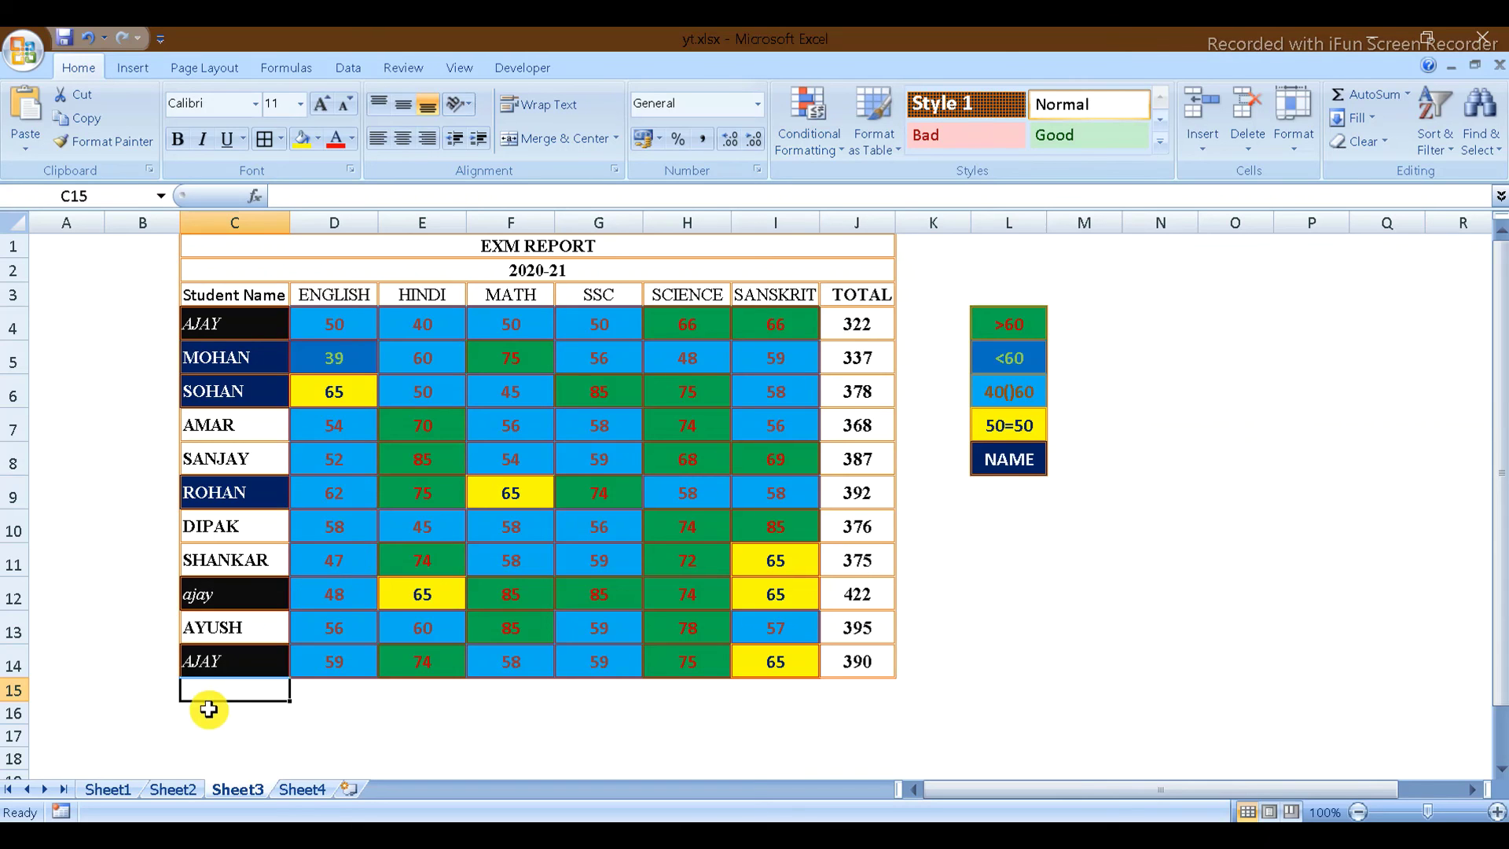
pyautogui.click(304, 789)
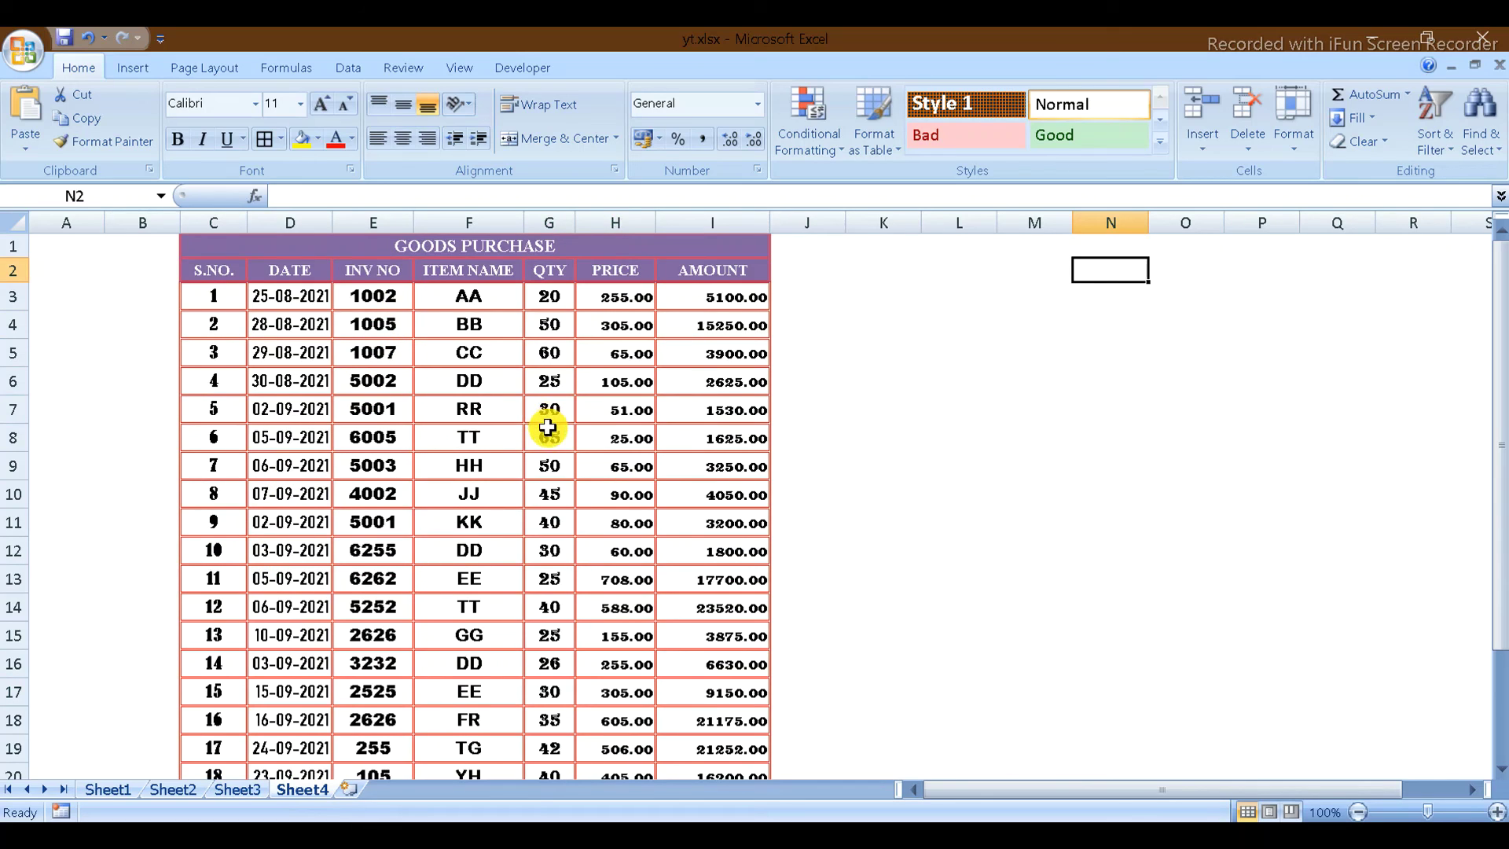
# Select D8:G18 on Sheet4, check Conditional Formatting, then return to the Sheet3 exam report.
pyautogui.moveTo(548, 428); pyautogui.dragTo(286, 719)
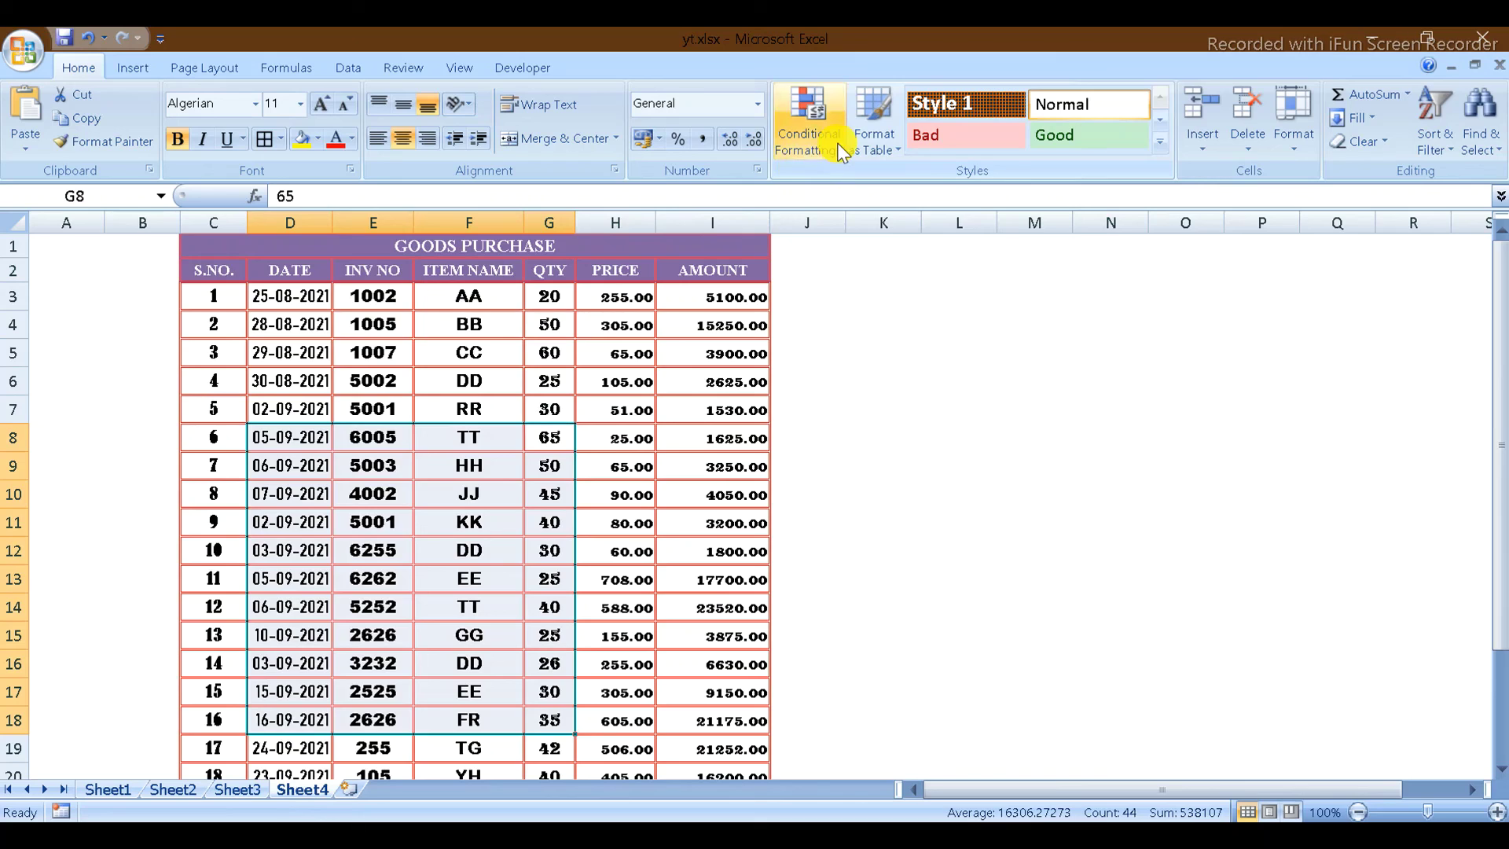
pyautogui.click(803, 145)
pyautogui.moveTo(884, 186)
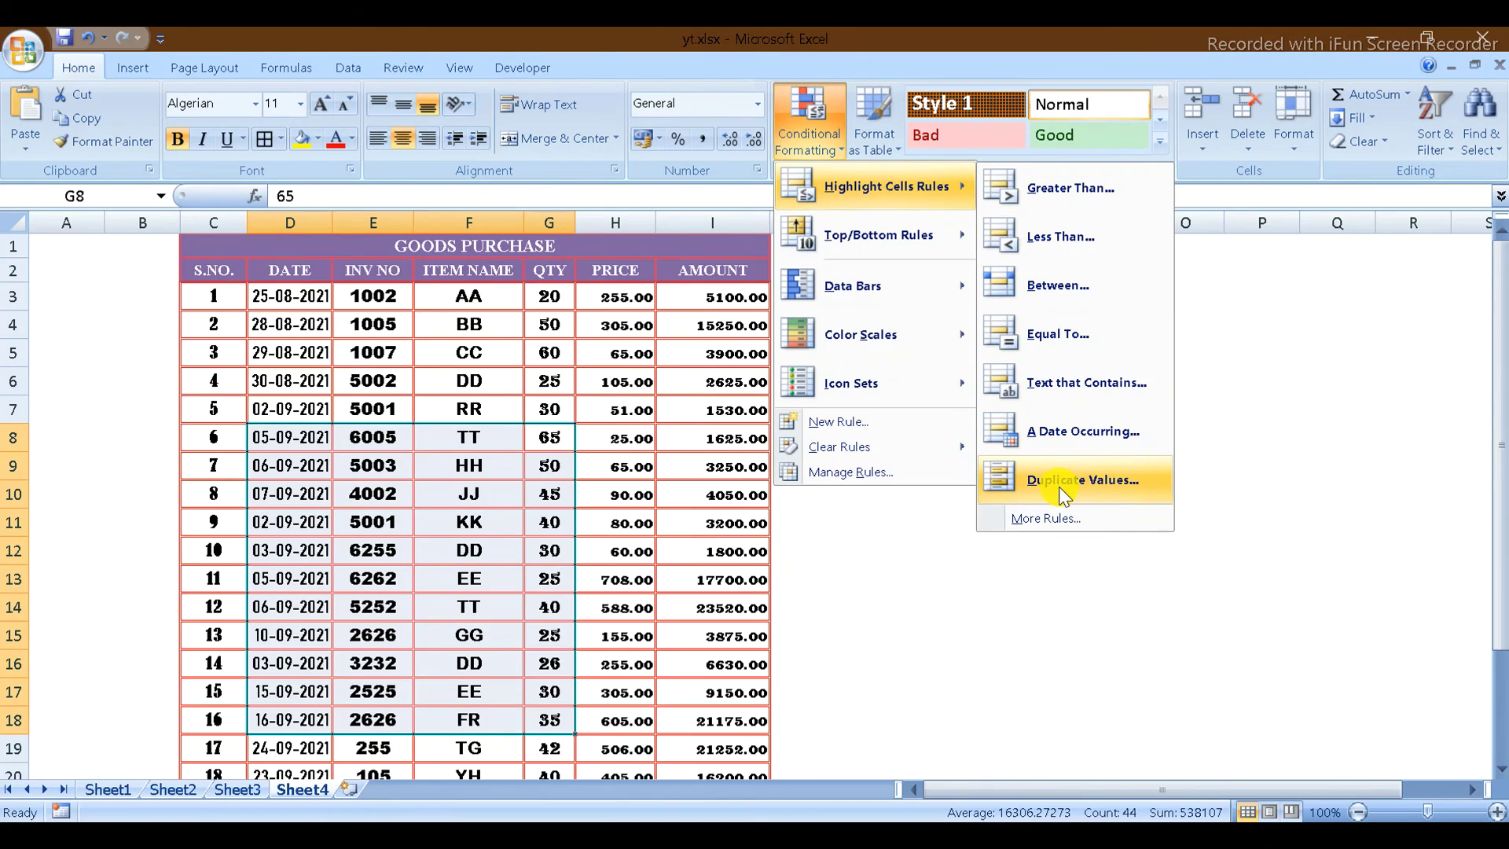
pyautogui.click(1044, 598)
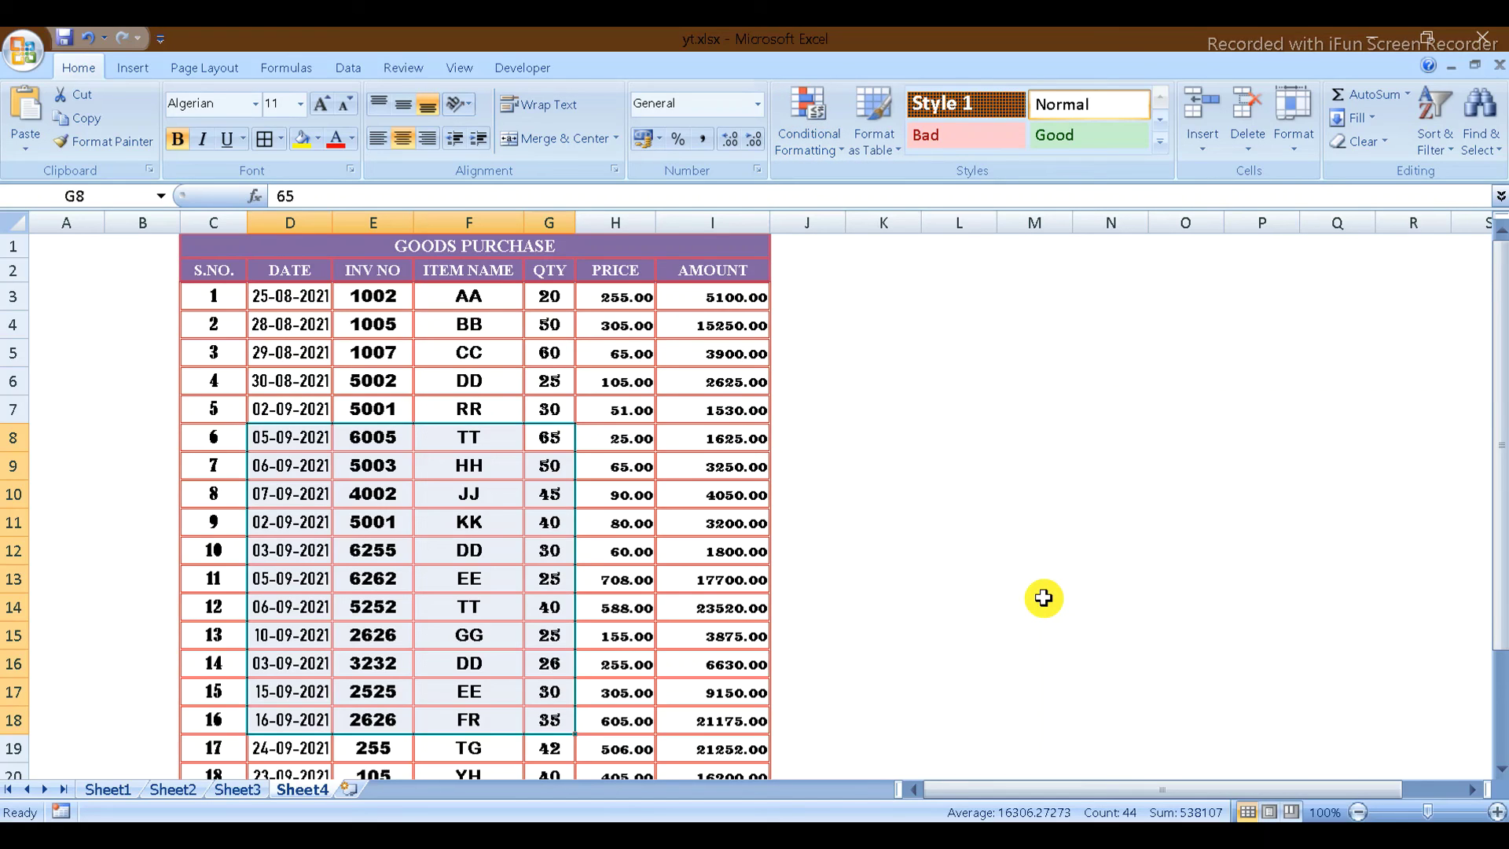
pyautogui.click(233, 791)
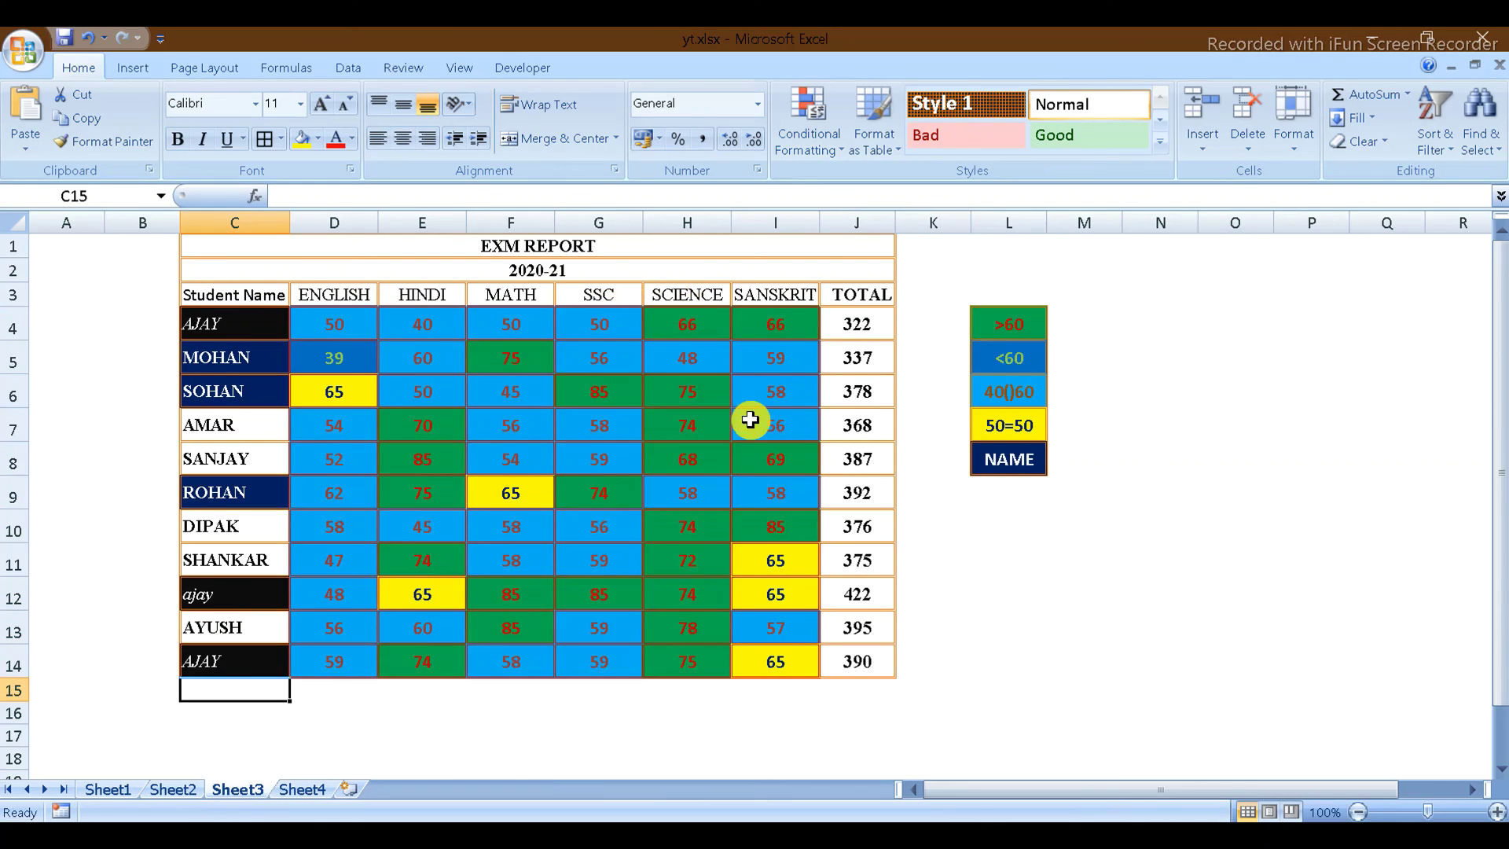